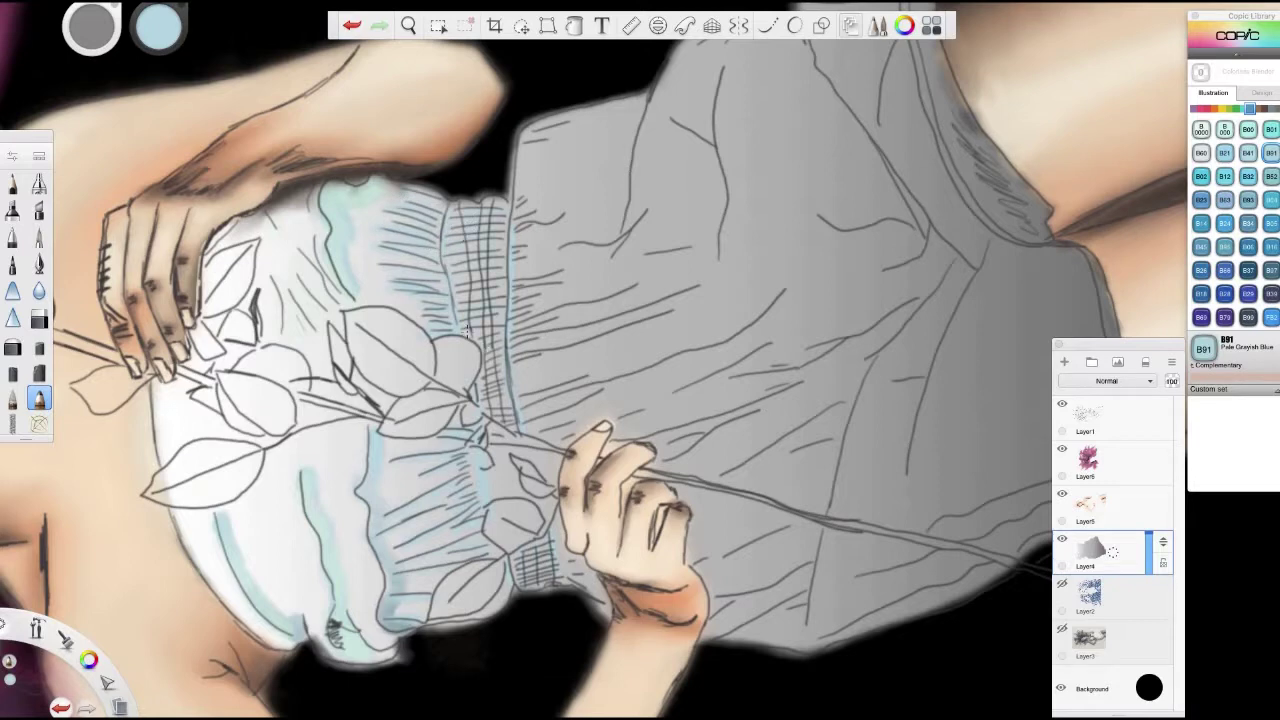
# - Blend the bodice's blue shading with the sketch layer hidden, and shade the skirt gathers near the waist in Copic B93
pyautogui.click(1062, 403)
pyautogui.press('b')
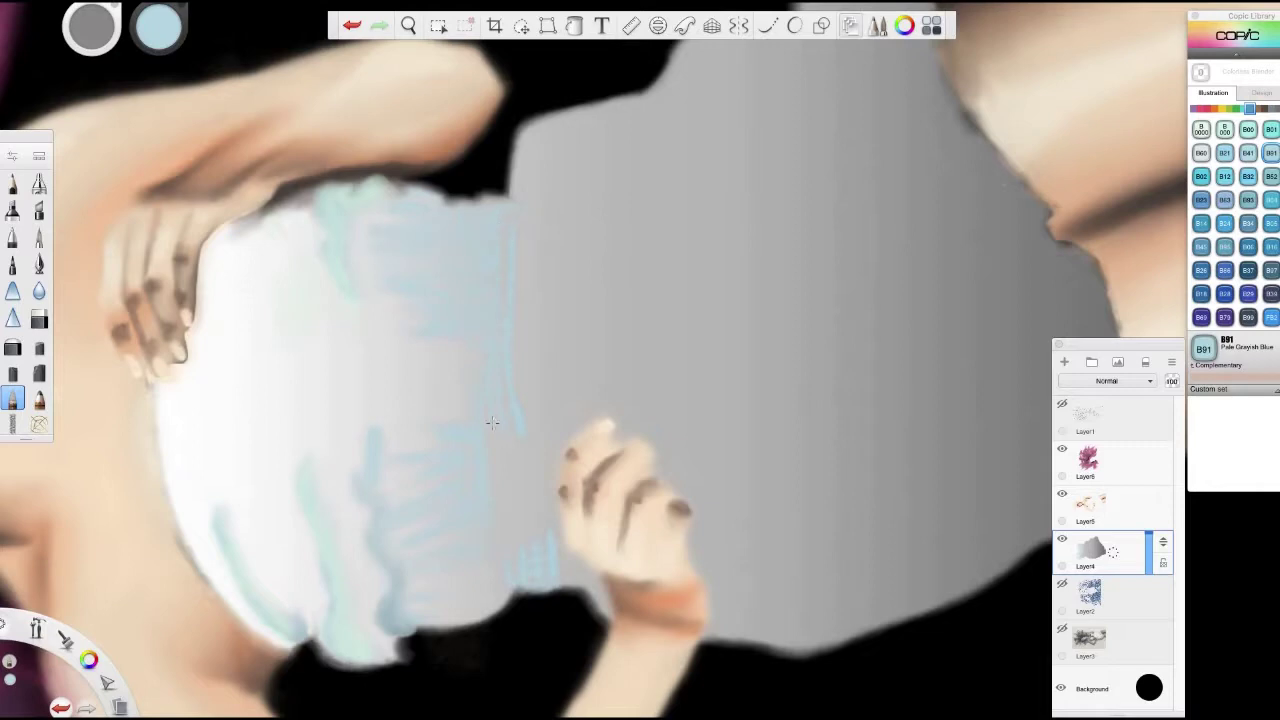
pyautogui.click(1248, 199)
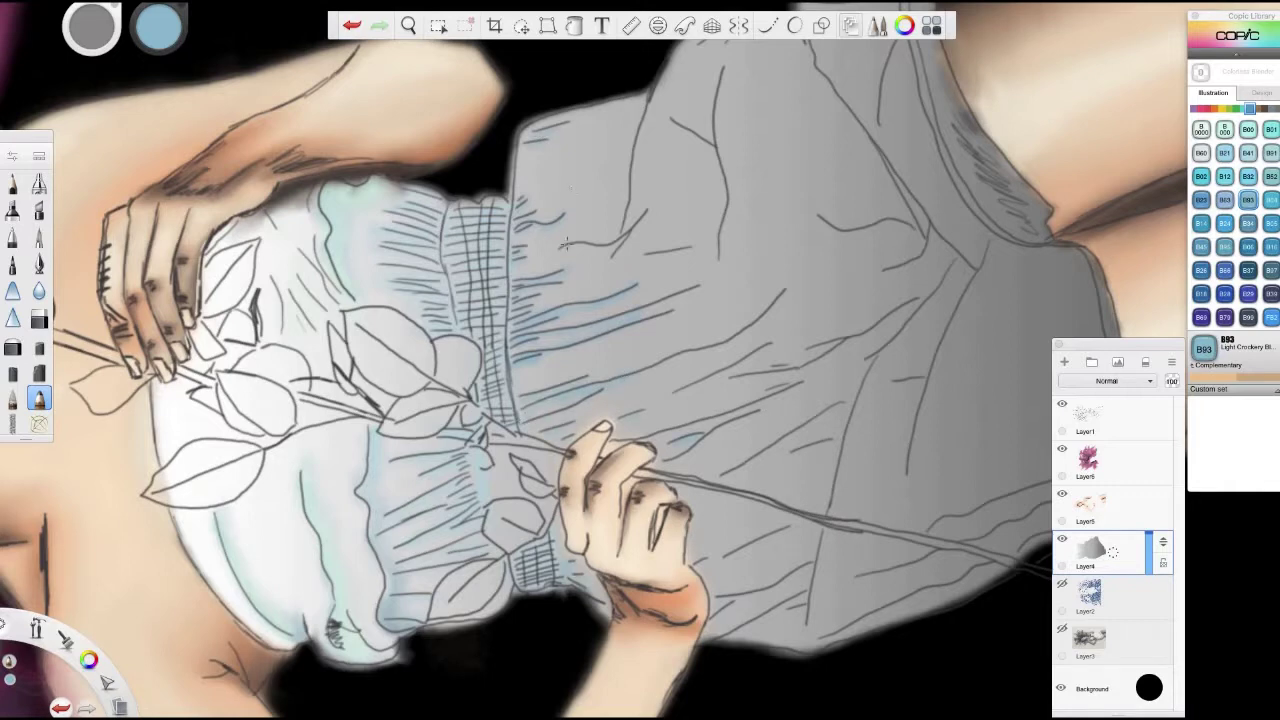
# - Trace the first skirt folds, including the forked crease at the upper edge, in Copic B97 Night Blue
pyautogui.click(1271, 270)
pyautogui.moveTo(698, 288); pyautogui.dragTo(612, 330)
pyautogui.moveTo(664, 114); pyautogui.dragTo(718, 148)
pyautogui.moveTo(718, 70); pyautogui.dragTo(716, 270)
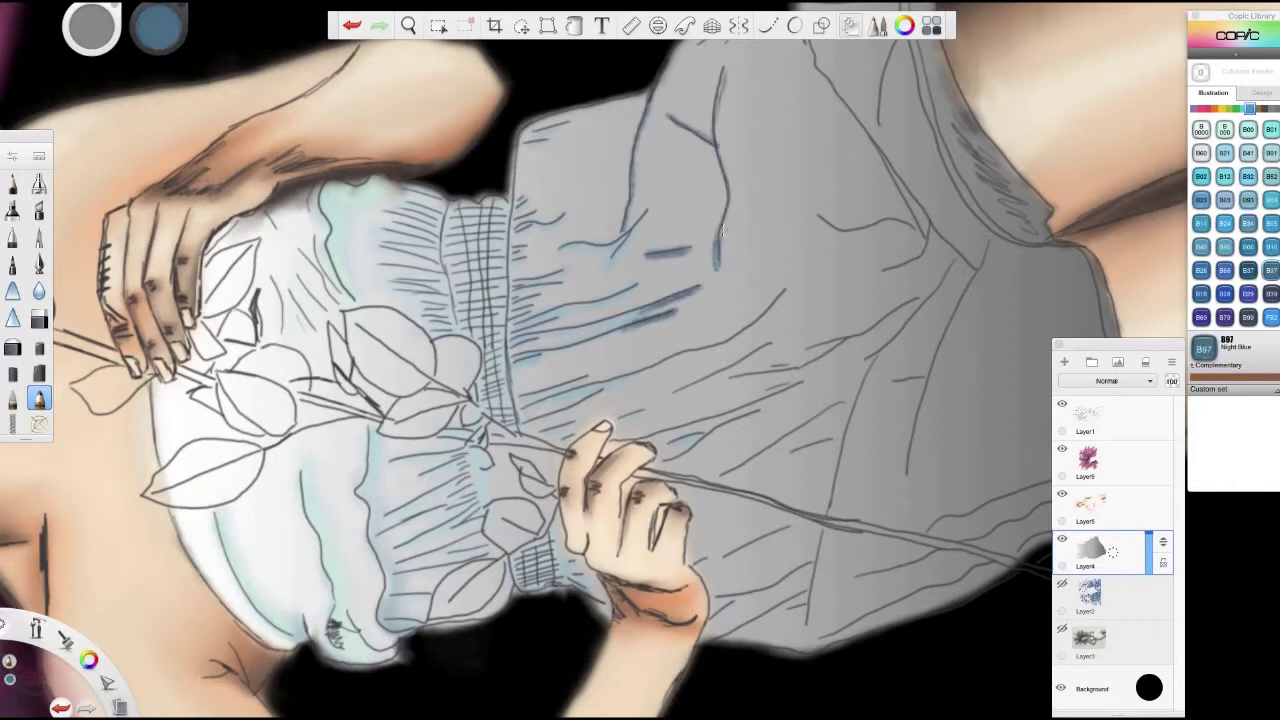
# - Paint the diagonal folds fanning out from the waist and around the lower hand in Copic B97
pyautogui.moveTo(795, 278); pyautogui.dragTo(668, 358)
pyautogui.moveTo(686, 352); pyautogui.dragTo(616, 380)
pyautogui.moveTo(876, 322); pyautogui.dragTo(728, 384)
pyautogui.moveTo(804, 378); pyautogui.dragTo(646, 438)
pyautogui.moveTo(840, 402); pyautogui.dragTo(722, 478)
pyautogui.moveTo(808, 558); pyautogui.dragTo(720, 606)
pyautogui.moveTo(800, 594); pyautogui.dragTo(710, 640)
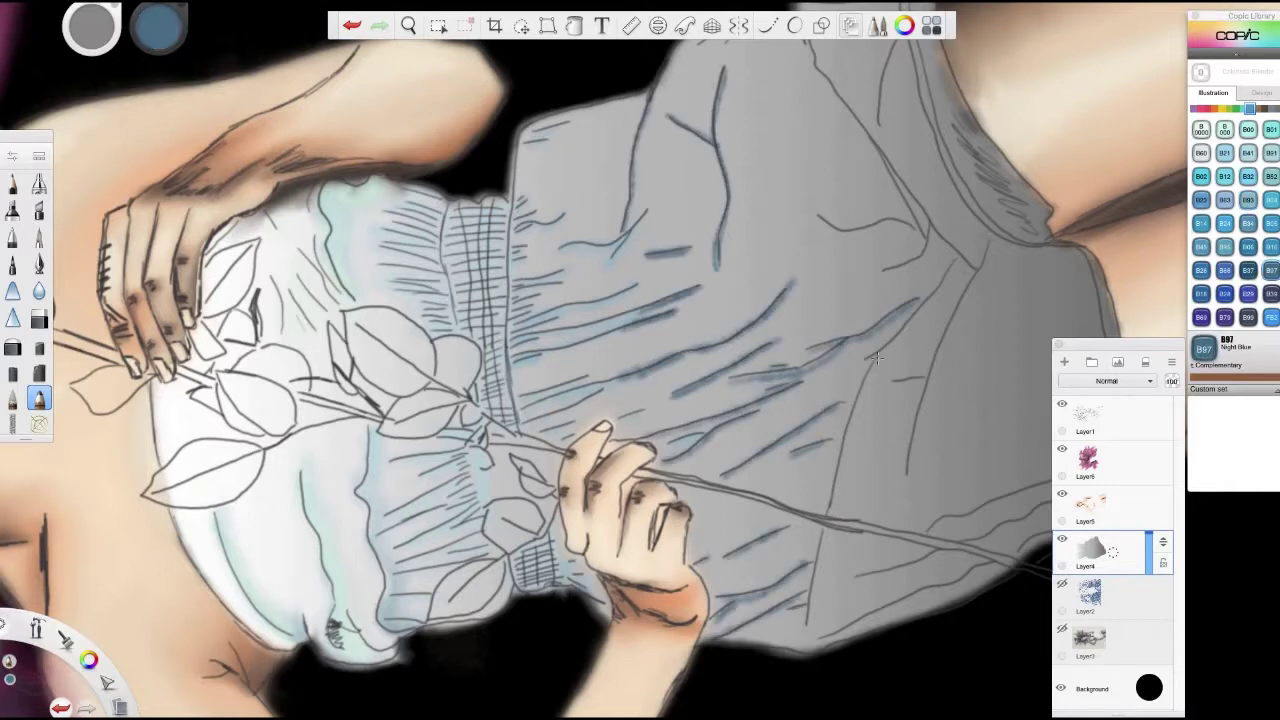
# - Trace the long skirt creases and the wavy folds along the skirt's lower edge in Copic B97
pyautogui.moveTo(884, 354); pyautogui.dragTo(798, 620)
pyautogui.moveTo(958, 260)
pyautogui.mouseDown()
pyautogui.moveTo(872, 358)
pyautogui.moveTo(922, 398)
pyautogui.mouseUp()
pyautogui.moveTo(946, 44); pyautogui.dragTo(806, 240)
pyautogui.moveTo(932, 210)
pyautogui.mouseDown()
pyautogui.moveTo(866, 278)
pyautogui.moveTo(700, 340)
pyautogui.mouseUp()
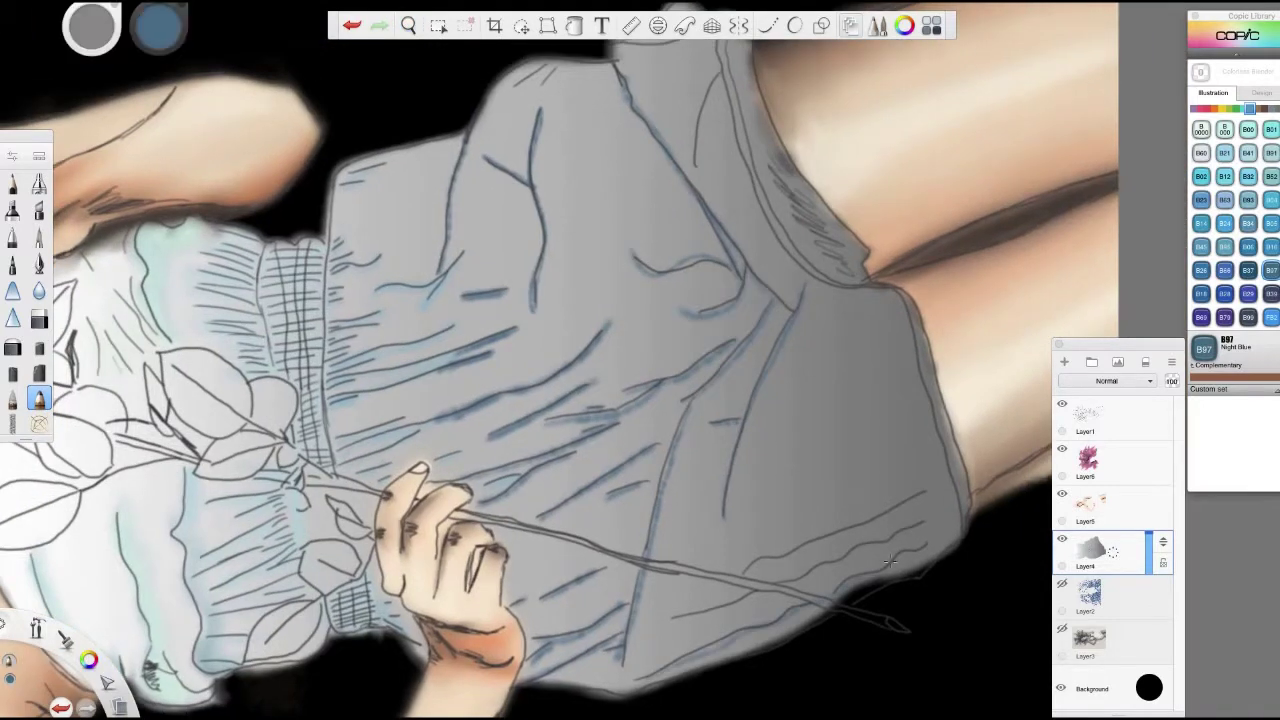
pyautogui.moveTo(862, 578); pyautogui.dragTo(646, 678)
pyautogui.moveTo(854, 554); pyautogui.dragTo(768, 588)
pyautogui.moveTo(814, 546); pyautogui.dragTo(746, 574)
pyautogui.moveTo(690, 152); pyautogui.dragTo(724, 72)
# - Shade the inside of the skirt opening by the thighs and darken the hem edge with Copic B99 Agate
pyautogui.click(1248, 317)
pyautogui.moveTo(864, 280); pyautogui.dragTo(782, 220)
pyautogui.moveTo(750, 135); pyautogui.dragTo(855, 262)
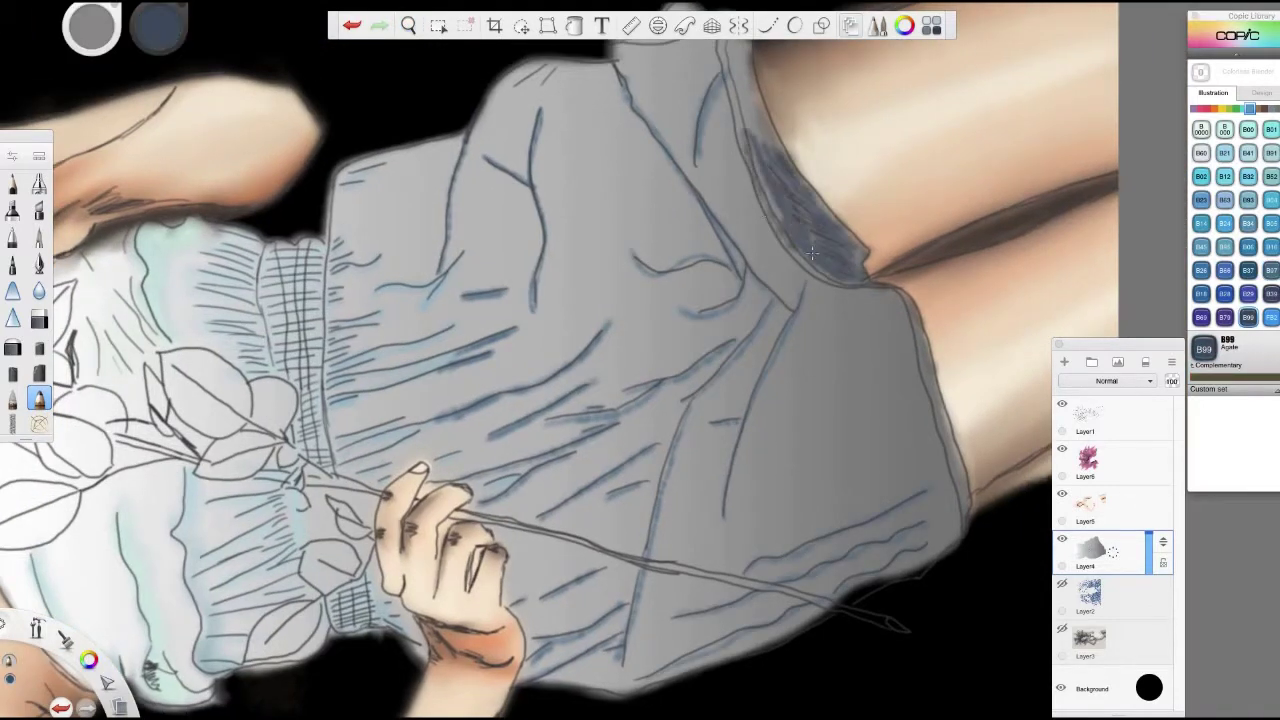
pyautogui.moveTo(735, 45); pyautogui.dragTo(772, 158)
pyautogui.moveTo(918, 334); pyautogui.dragTo(960, 500)
# - Hide the sketch layer and blend the blue fold lines on the upper part of the skirt
pyautogui.click(12, 398)
pyautogui.click(1062, 403)
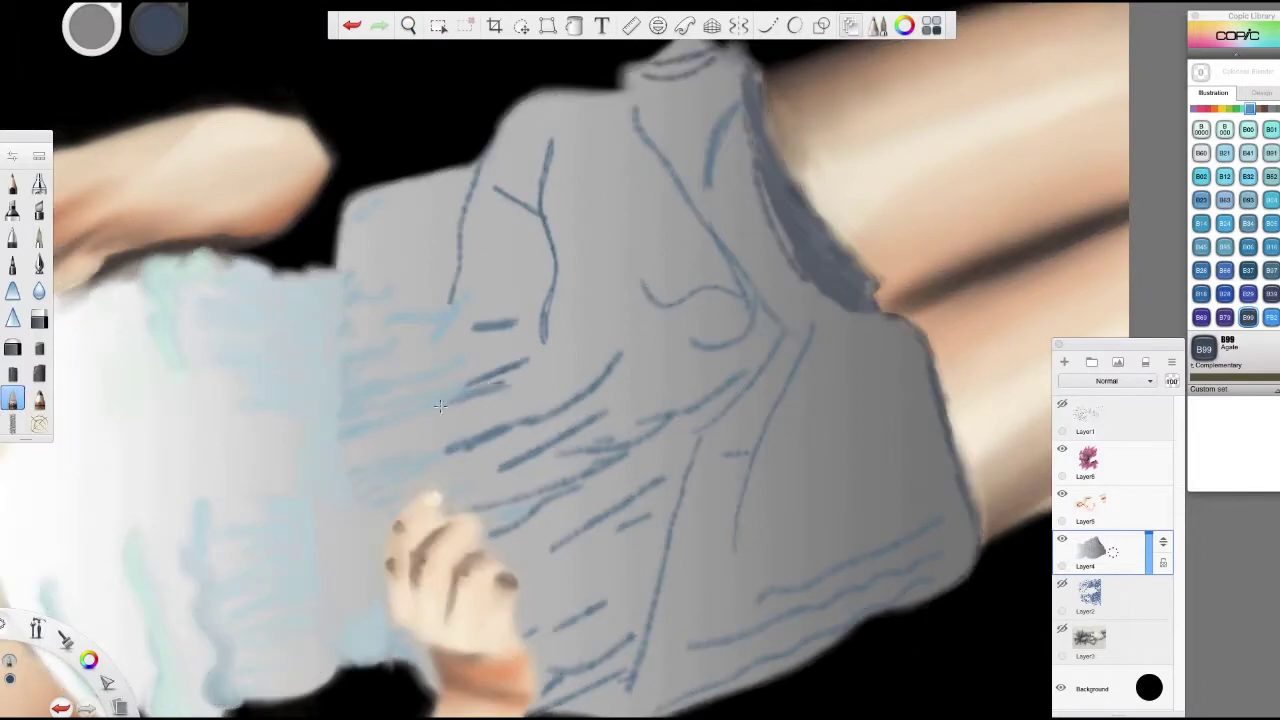
pyautogui.moveTo(464, 298); pyautogui.dragTo(452, 284)
pyautogui.moveTo(490, 130)
pyautogui.mouseDown()
pyautogui.moveTo(500, 158)
pyautogui.moveTo(478, 200)
pyautogui.mouseUp()
pyautogui.moveTo(512, 326); pyautogui.dragTo(464, 328)
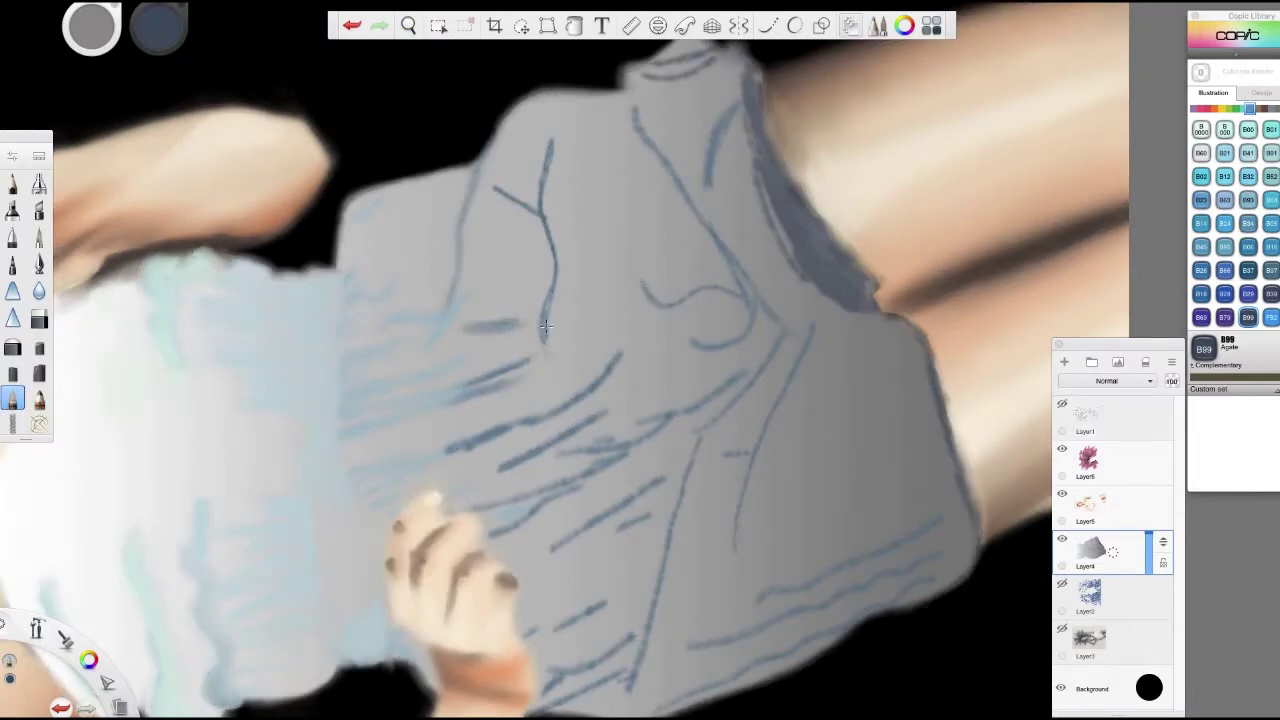
pyautogui.moveTo(540, 135); pyautogui.dragTo(552, 186)
pyautogui.moveTo(548, 245); pyautogui.dragTo(554, 300)
pyautogui.moveTo(545, 215); pyautogui.dragTo(514, 199)
# - Blend the remaining diagonal folds, long creases, lower edge and hem opening of the skirt into the gray
pyautogui.moveTo(446, 454); pyautogui.dragTo(502, 428)
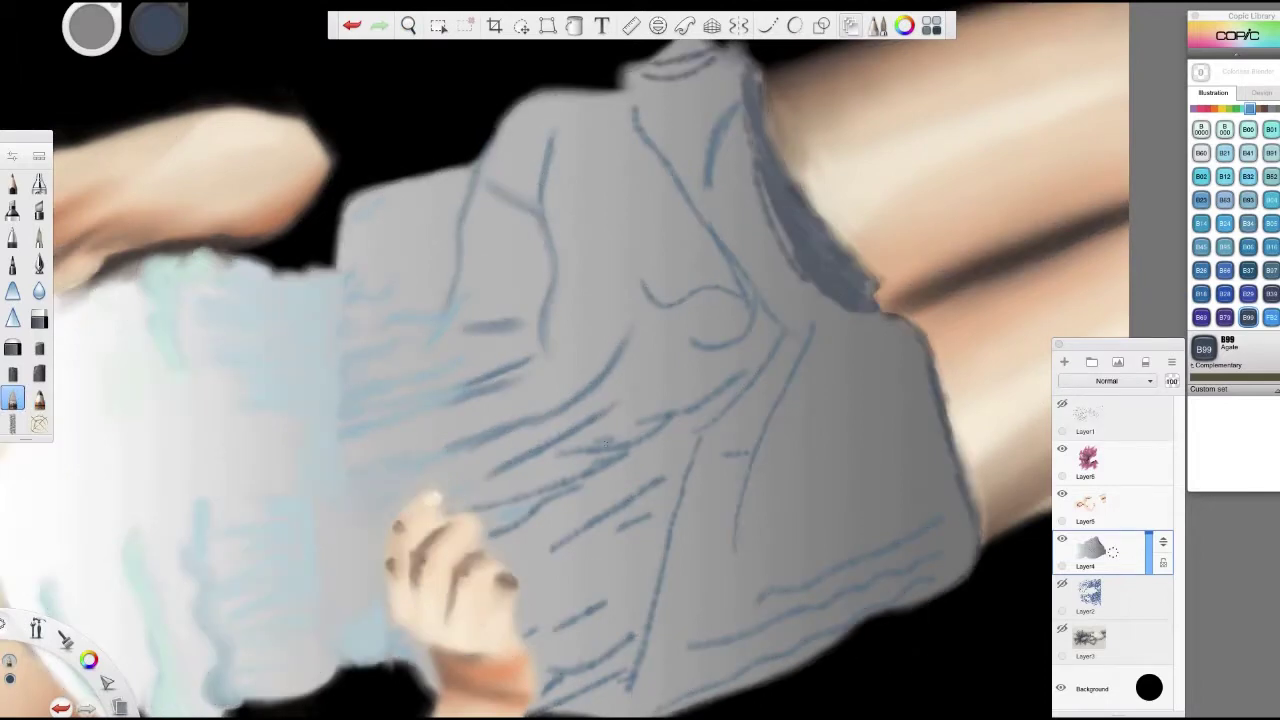
pyautogui.moveTo(548, 555); pyautogui.dragTo(650, 520)
pyautogui.moveTo(565, 670); pyautogui.dragTo(530, 712)
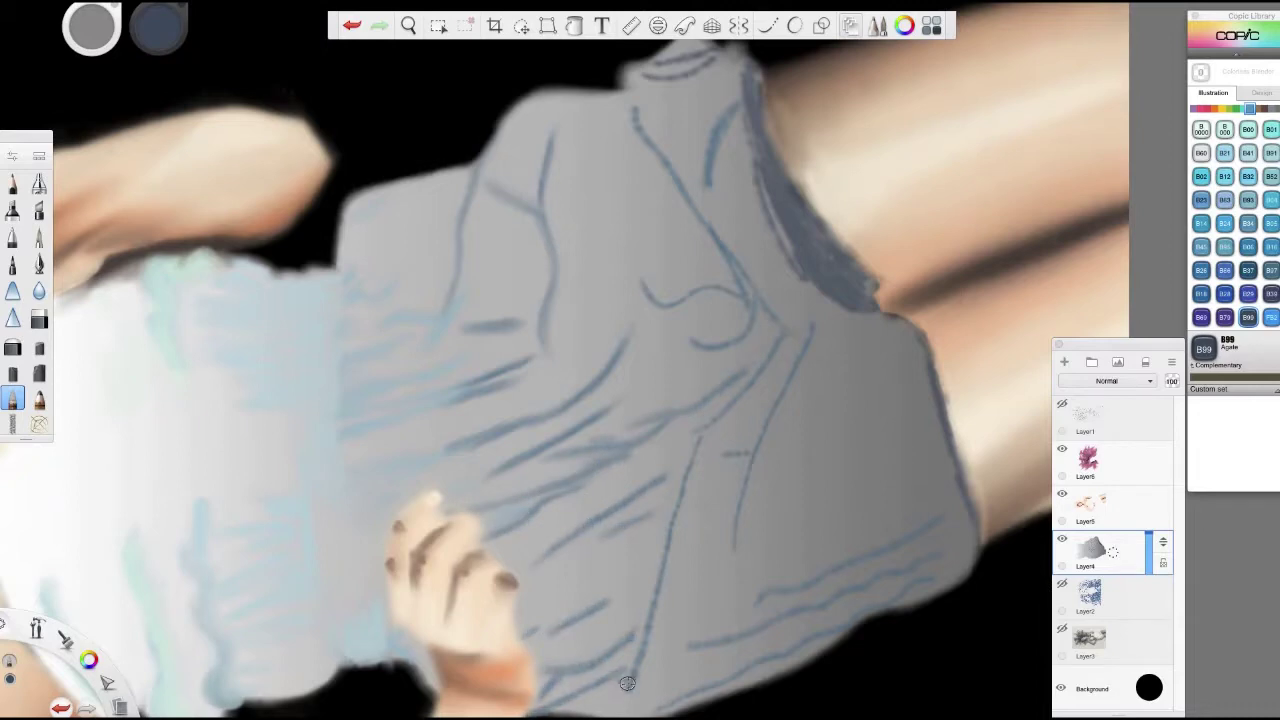
pyautogui.moveTo(628, 695); pyautogui.dragTo(707, 425)
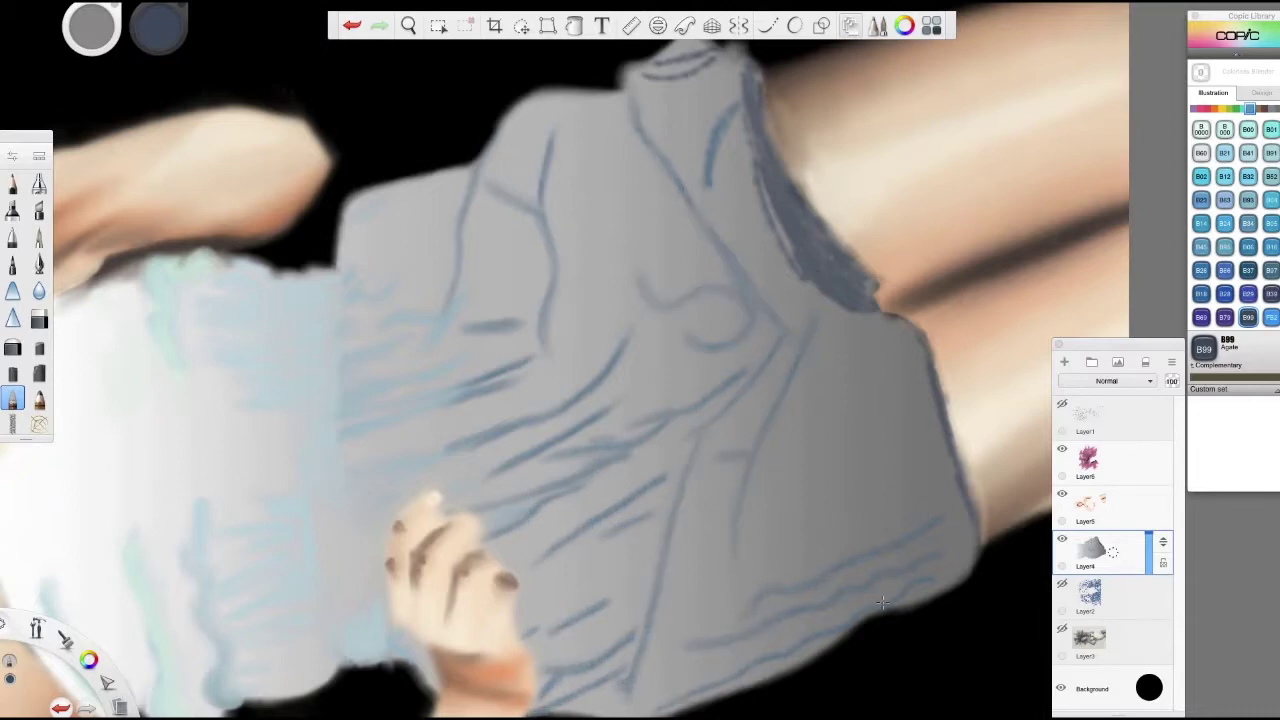
pyautogui.moveTo(802, 283); pyautogui.dragTo(758, 85)
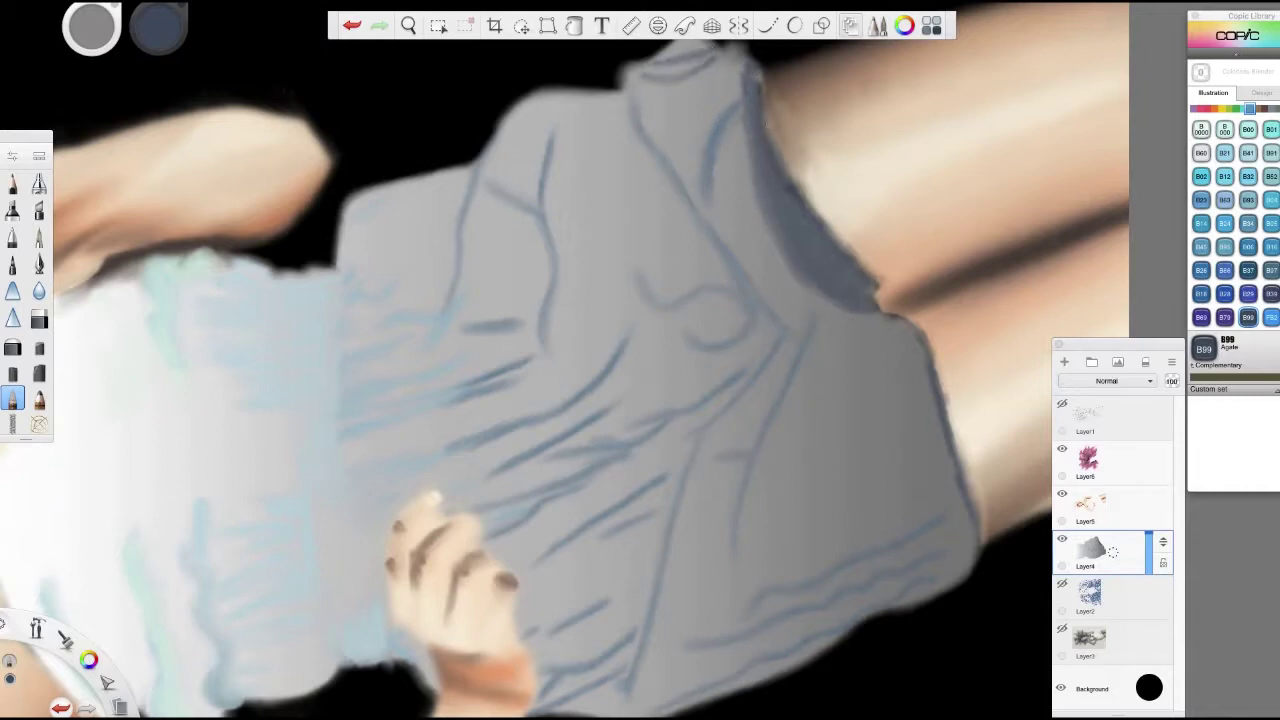
pyautogui.moveTo(942, 376)
pyautogui.mouseDown()
pyautogui.moveTo(671, 392)
pyautogui.moveTo(700, 420)
pyautogui.mouseUp()
# - Show the sketch layer again and paint Copic B0000 highlights on the skirt just beside the waist
pyautogui.click(1201, 129)
pyautogui.click(39, 398)
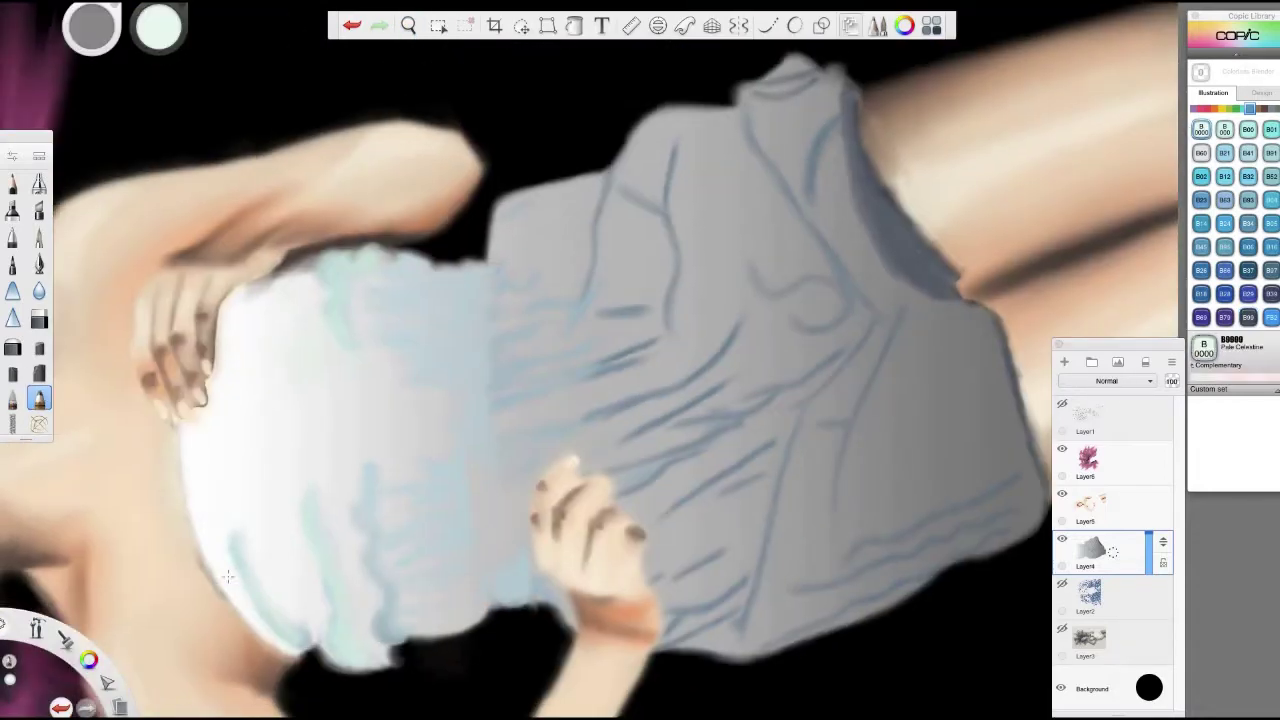
pyautogui.click(1062, 404)
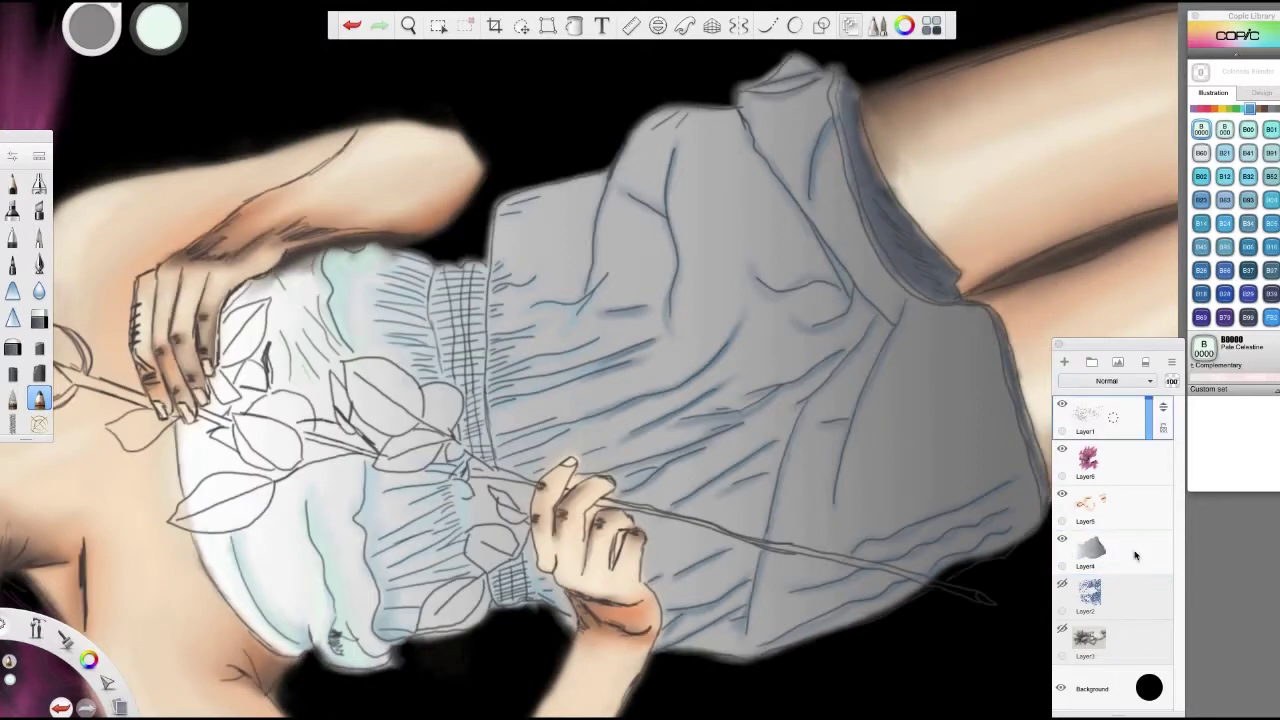
pyautogui.moveTo(500, 262); pyautogui.dragTo(558, 218)
pyautogui.moveTo(498, 422); pyautogui.dragTo(700, 345)
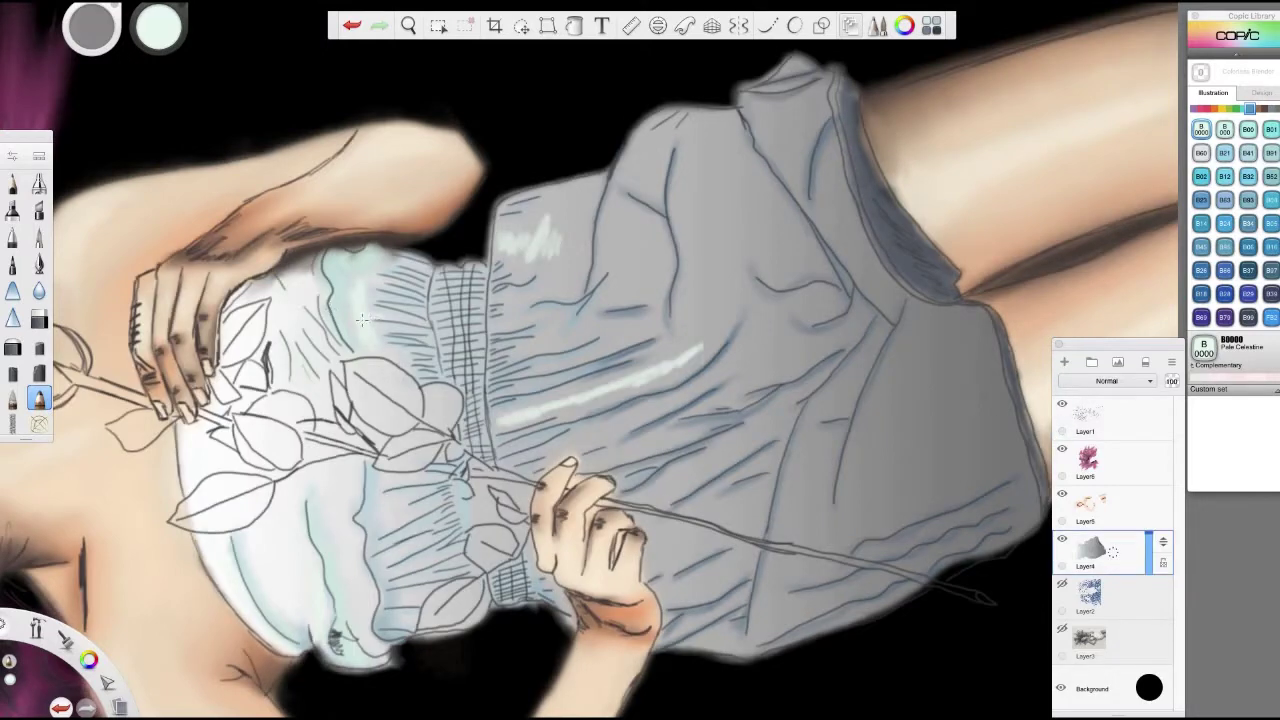
# - Paint Copic B0000 highlights between the lower skirt folds and along the long crease beyond the lower hand
pyautogui.moveTo(648, 568); pyautogui.dragTo(750, 508)
pyautogui.moveTo(652, 502); pyautogui.dragTo(776, 422)
pyautogui.moveTo(795, 495); pyautogui.dragTo(752, 630)
pyautogui.moveTo(765, 570); pyautogui.dragTo(820, 405)
pyautogui.moveTo(800, 475); pyautogui.dragTo(792, 565)
pyautogui.moveTo(765, 625); pyautogui.dragTo(825, 528)
pyautogui.moveTo(802, 614); pyautogui.dragTo(845, 592)
pyautogui.moveTo(790, 552); pyautogui.dragTo(848, 512)
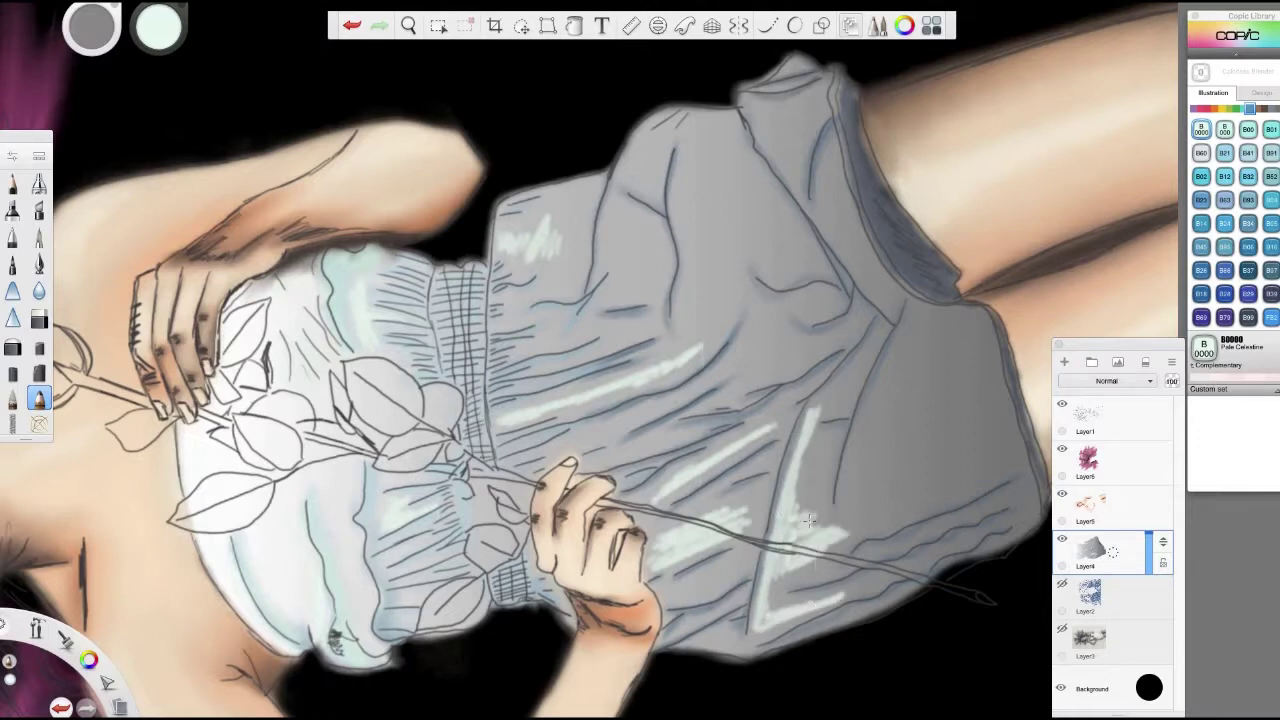
# - Add Copic B0000 highlights beside the upper forked crease, the fold near the hem and the far long crease
pyautogui.moveTo(690, 158); pyautogui.dragTo(676, 312)
pyautogui.moveTo(700, 265); pyautogui.dragTo(674, 322)
pyautogui.moveTo(694, 152); pyautogui.dragTo(682, 224)
pyautogui.moveTo(745, 98); pyautogui.dragTo(788, 172)
pyautogui.moveTo(912, 322); pyautogui.dragTo(856, 480)
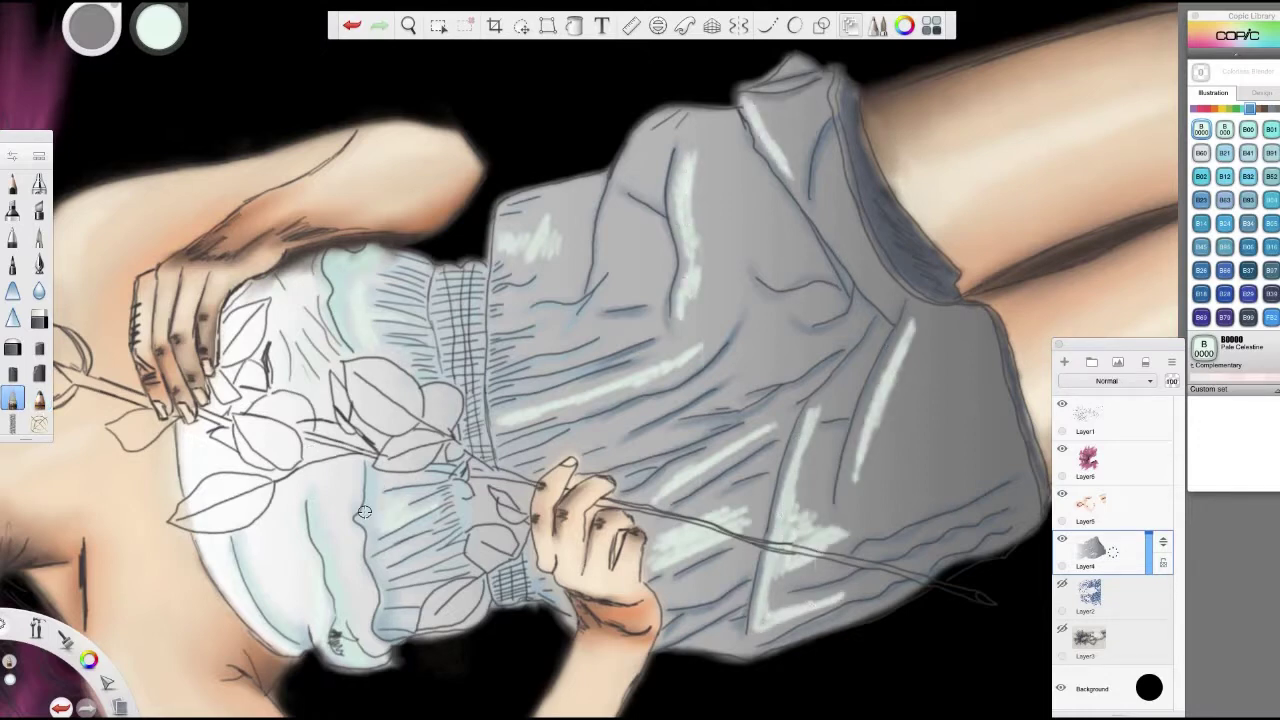
# - Blend the pale highlights beside the waist and along the upper forked crease
pyautogui.moveTo(516, 413); pyautogui.dragTo(642, 374)
pyautogui.moveTo(650, 378)
pyautogui.mouseDown()
pyautogui.moveTo(704, 342)
pyautogui.moveTo(648, 376)
pyautogui.mouseUp()
pyautogui.moveTo(528, 258); pyautogui.dragTo(545, 218)
pyautogui.moveTo(690, 150); pyautogui.dragTo(686, 240)
pyautogui.moveTo(700, 300)
pyautogui.mouseDown()
pyautogui.moveTo(698, 146)
pyautogui.moveTo(685, 208)
pyautogui.mouseUp()
pyautogui.moveTo(762, 134); pyautogui.dragTo(790, 178)
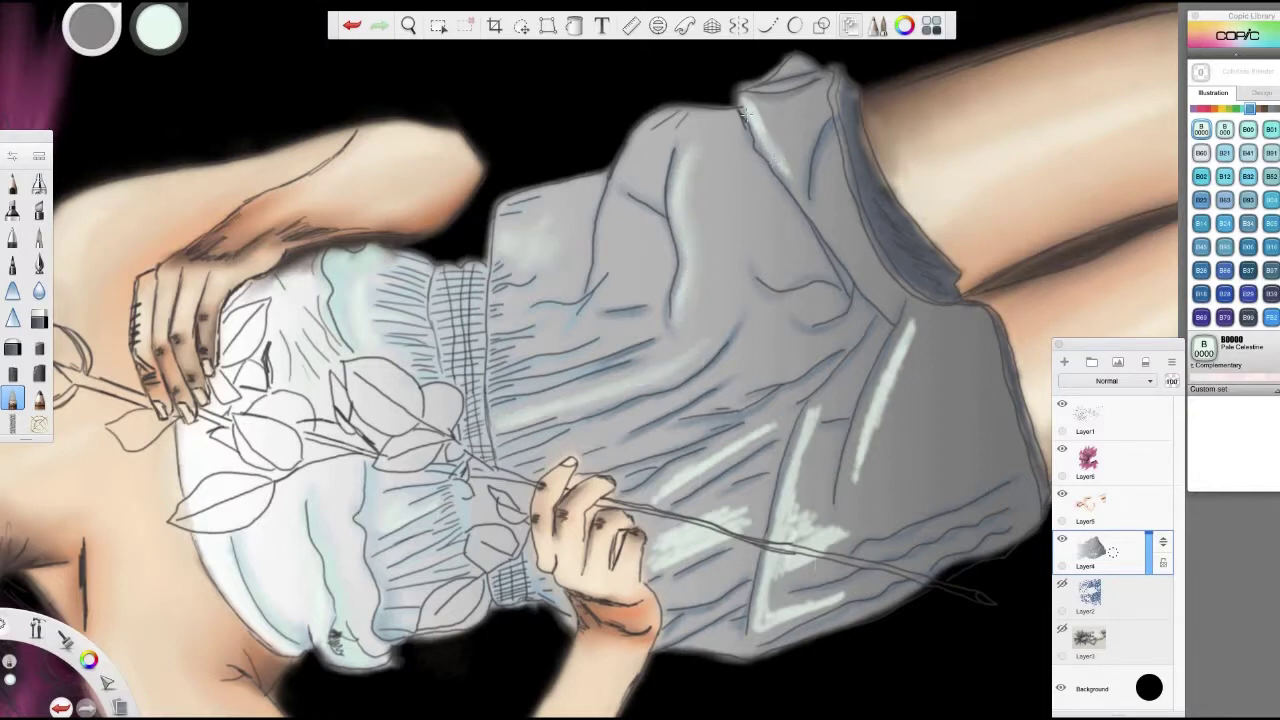
# - Blend the highlights on the upper hem fold and lower skirt folds, and hide the sketch layer
pyautogui.moveTo(748, 102); pyautogui.dragTo(792, 168)
pyautogui.moveTo(762, 124); pyautogui.dragTo(768, 143)
pyautogui.moveTo(732, 456); pyautogui.dragTo(768, 432)
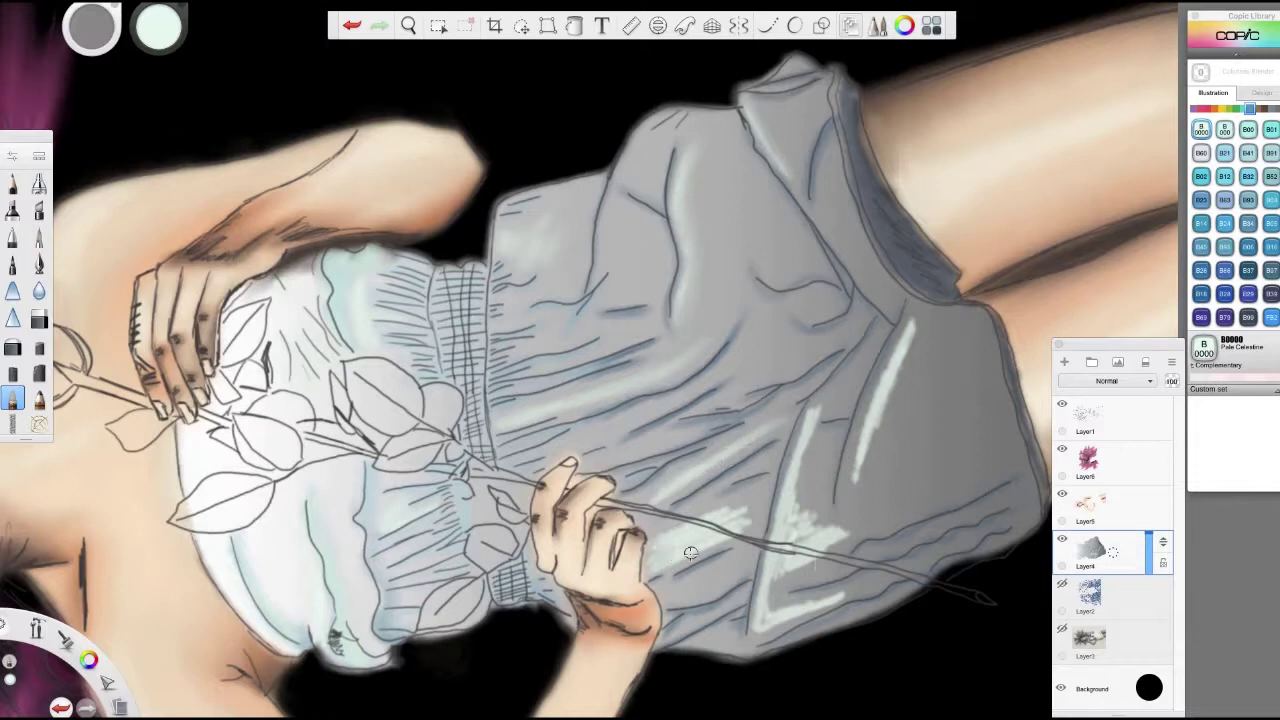
pyautogui.moveTo(704, 532)
pyautogui.mouseDown()
pyautogui.moveTo(754, 508)
pyautogui.moveTo(734, 518)
pyautogui.mouseUp()
pyautogui.moveTo(756, 632); pyautogui.dragTo(866, 588)
pyautogui.moveTo(864, 522)
pyautogui.mouseDown()
pyautogui.moveTo(812, 534)
pyautogui.moveTo(798, 470)
pyautogui.moveTo(905, 322)
pyautogui.moveTo(882, 488)
pyautogui.mouseUp()
pyautogui.click(1062, 403)
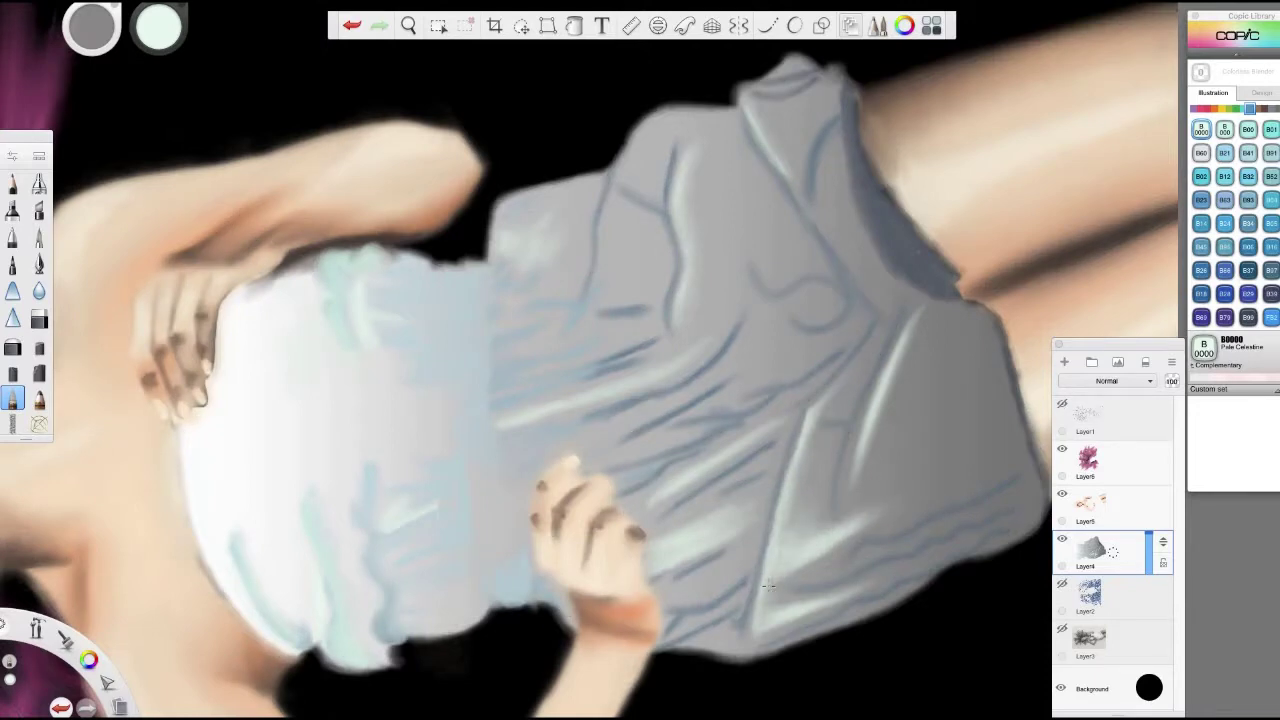
# - Darken the seam between waistband and skirt with Copic B39, blend it, and leave the sketch layer visible
pyautogui.click(1271, 293)
pyautogui.click(1062, 403)
pyautogui.moveTo(484, 276); pyautogui.dragTo(500, 486)
pyautogui.moveTo(514, 530); pyautogui.dragTo(528, 598)
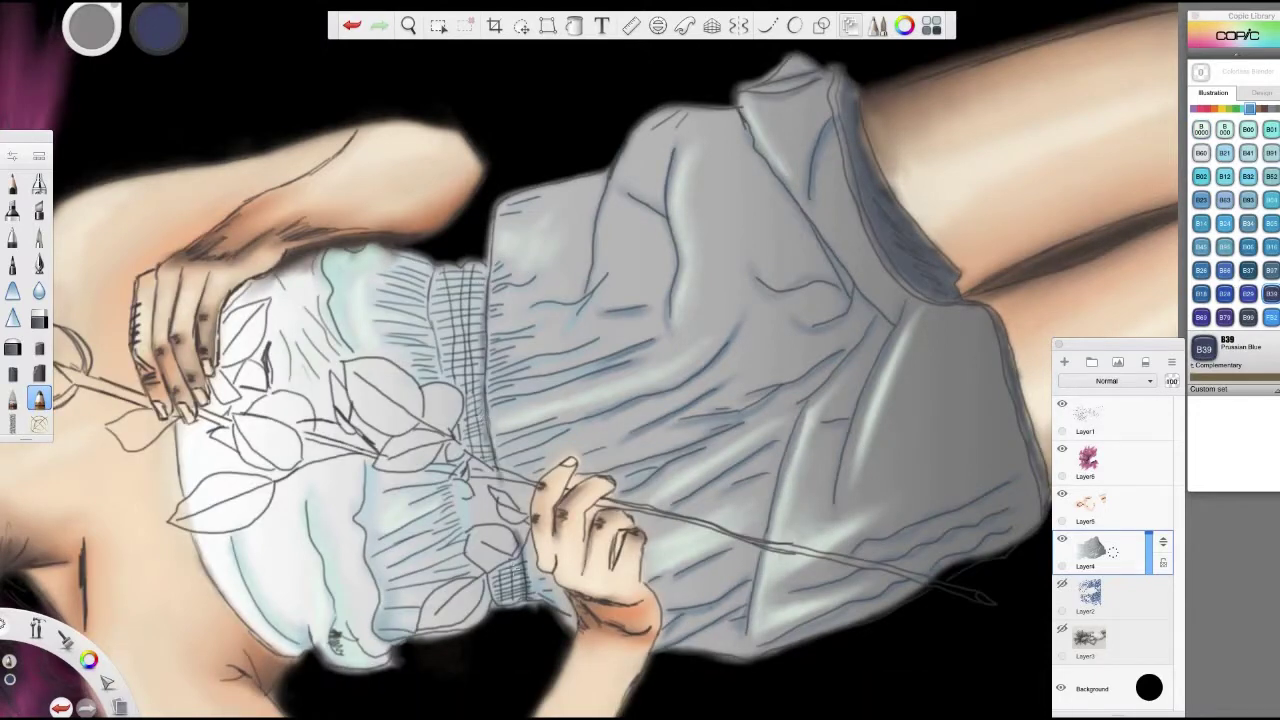
pyautogui.click(1062, 403)
pyautogui.click(12, 398)
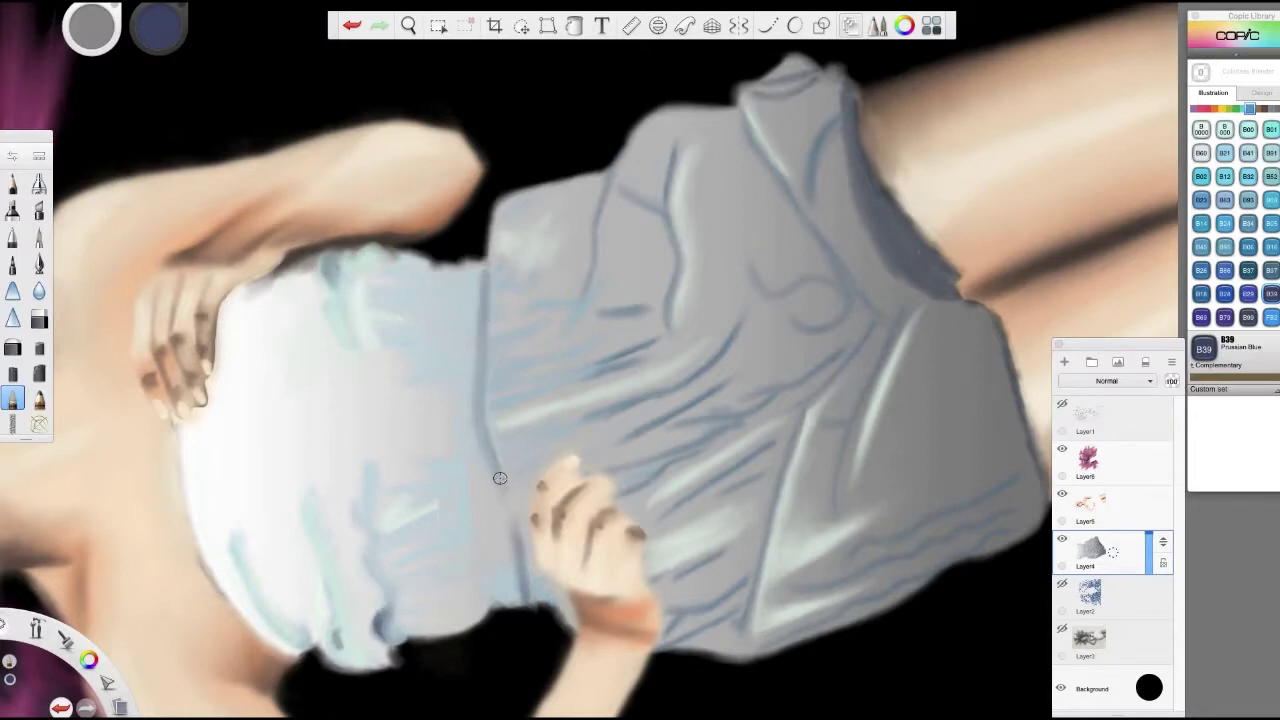
pyautogui.press('space')
pyautogui.moveTo(570, 398); pyautogui.dragTo(486, 400)
pyautogui.click(1062, 403)
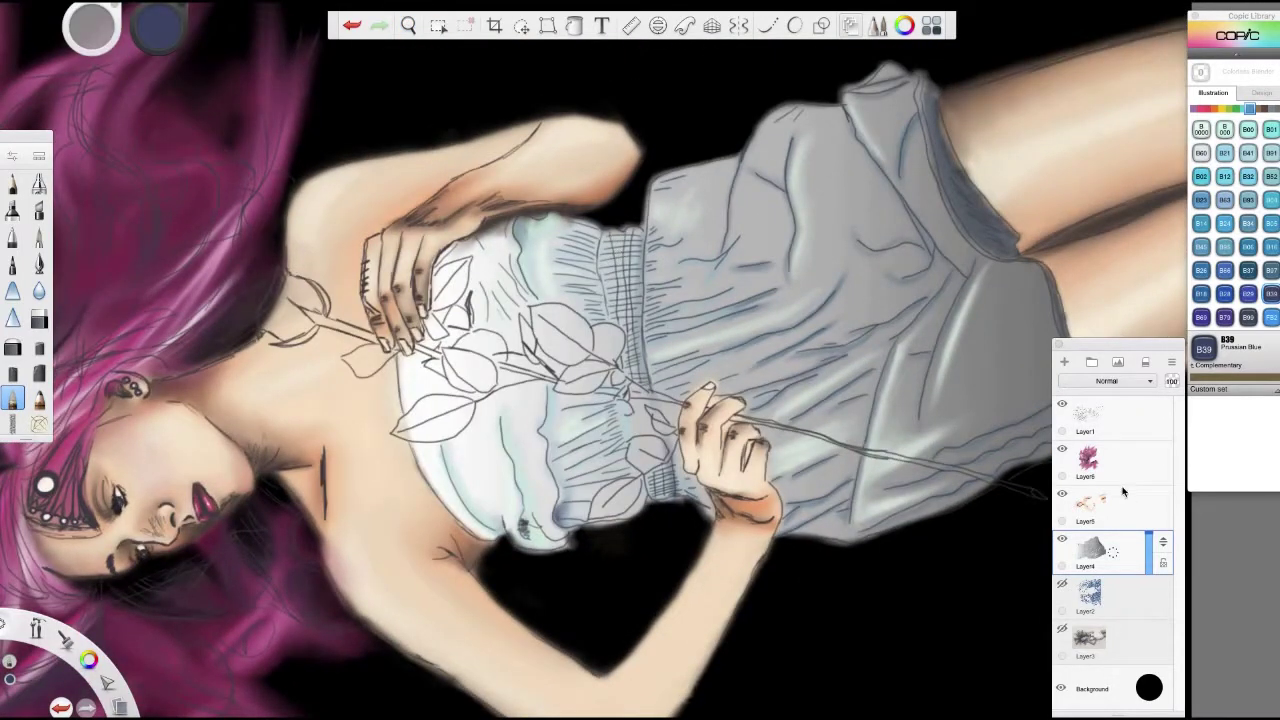
# - Add a new layer directly below the sketch layer and switch the Copic library to the yellow colors
pyautogui.click(1064, 361)
pyautogui.click(1212, 110)
pyautogui.click(1221, 108)
pyautogui.press('space')
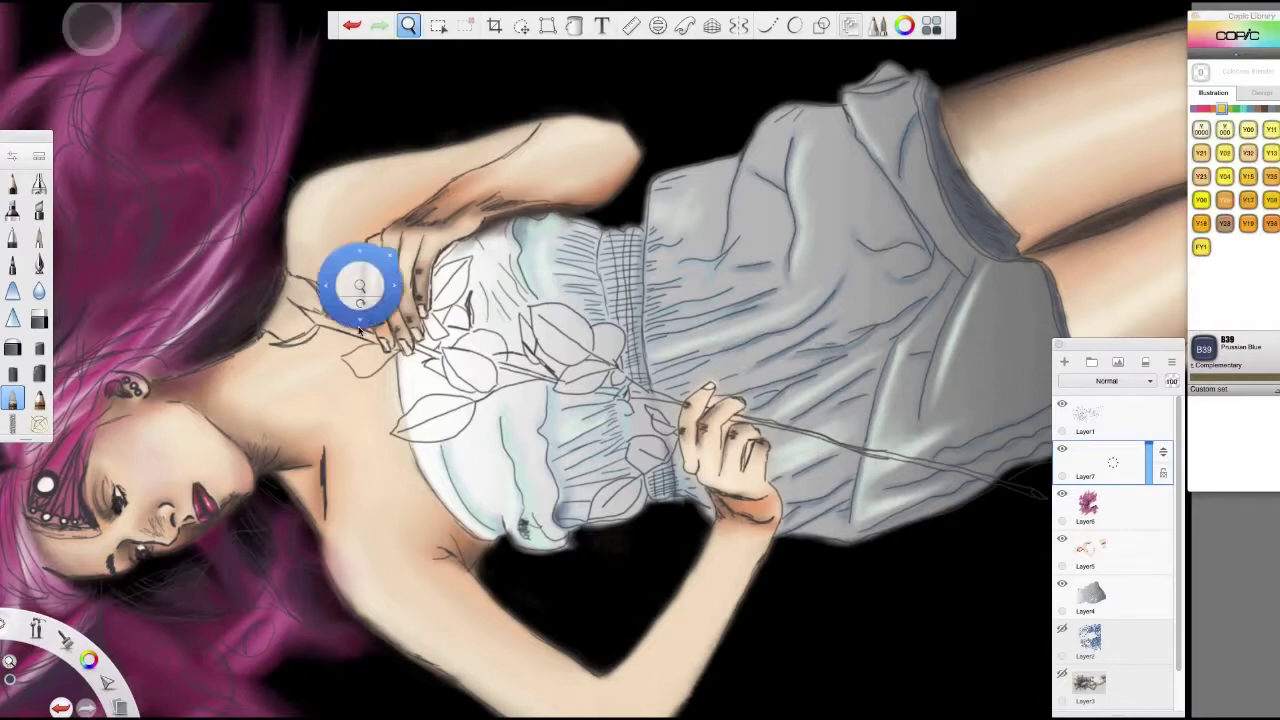
pyautogui.moveTo(361, 289); pyautogui.dragTo(503, 418)
# - Fill the rosebud by the shoulder with an orange-yellow base and add yellow to its petal edge
pyautogui.click(1271, 223)
pyautogui.click(39, 372)
pyautogui.moveTo(400, 460); pyautogui.dragTo(330, 530)
pyautogui.moveTo(305, 380)
pyautogui.mouseDown()
pyautogui.moveTo(260, 490)
pyautogui.moveTo(370, 440)
pyautogui.moveTo(380, 540)
pyautogui.moveTo(290, 410)
pyautogui.moveTo(237, 555)
pyautogui.moveTo(312, 308)
pyautogui.mouseUp()
pyautogui.click(1248, 176)
pyautogui.click(39, 398)
pyautogui.moveTo(255, 480)
pyautogui.mouseDown()
pyautogui.moveTo(300, 380)
pyautogui.moveTo(232, 505)
pyautogui.mouseUp()
# - Shade the rosebud's underside and inner area with Copic Y28 Lionet Gold
pyautogui.click(1224, 222)
pyautogui.moveTo(395, 505); pyautogui.dragTo(338, 538)
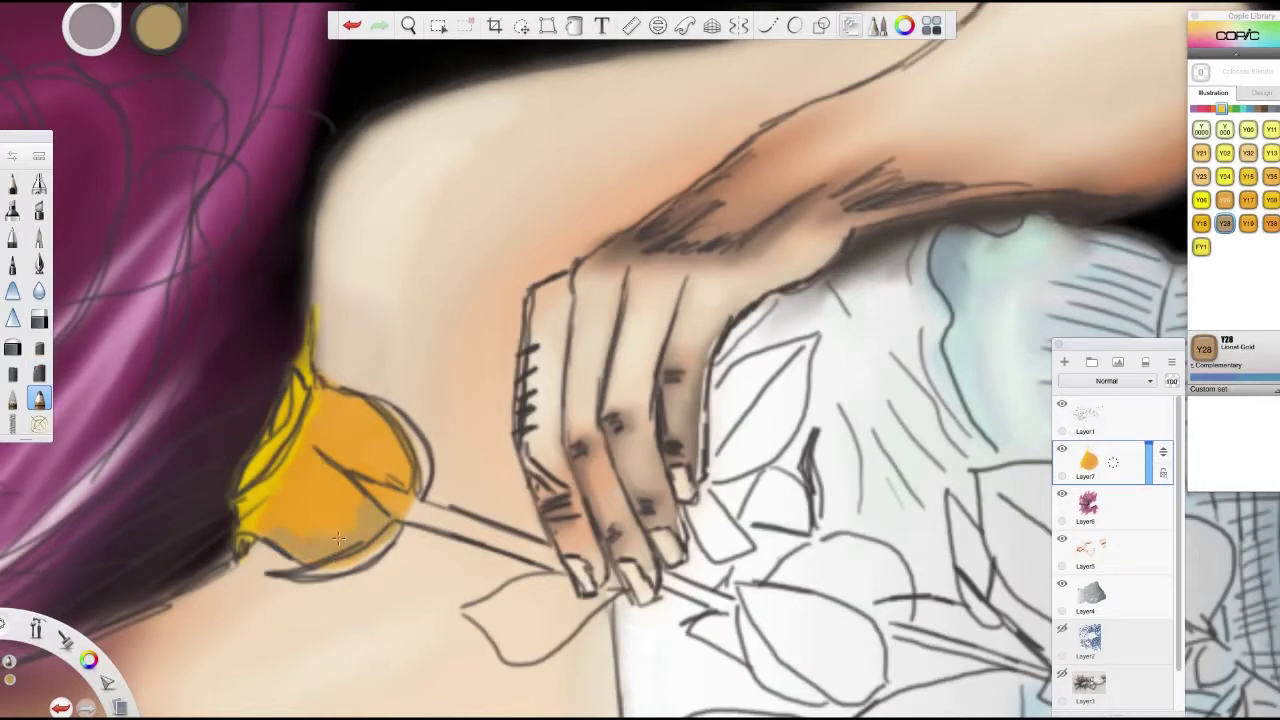
pyautogui.moveTo(382, 458); pyautogui.dragTo(335, 432)
# - Brighten the rosebud's petals with Copic FY1 and Y13 Lemon Yellow, hide the sketch layer, and blend the colors
pyautogui.click(1201, 246)
pyautogui.moveTo(285, 500)
pyautogui.mouseDown()
pyautogui.moveTo(368, 474)
pyautogui.moveTo(340, 405)
pyautogui.mouseUp()
pyautogui.click(1271, 152)
pyautogui.moveTo(240, 545)
pyautogui.mouseDown()
pyautogui.moveTo(305, 395)
pyautogui.moveTo(312, 310)
pyautogui.mouseUp()
pyautogui.moveTo(300, 380)
pyautogui.mouseDown()
pyautogui.moveTo(250, 472)
pyautogui.moveTo(284, 400)
pyautogui.mouseUp()
pyautogui.click(1062, 403)
pyautogui.click(12, 398)
pyautogui.moveTo(380, 500)
pyautogui.mouseDown()
pyautogui.moveTo(330, 462)
pyautogui.moveTo(300, 350)
pyautogui.moveTo(243, 514)
pyautogui.mouseUp()
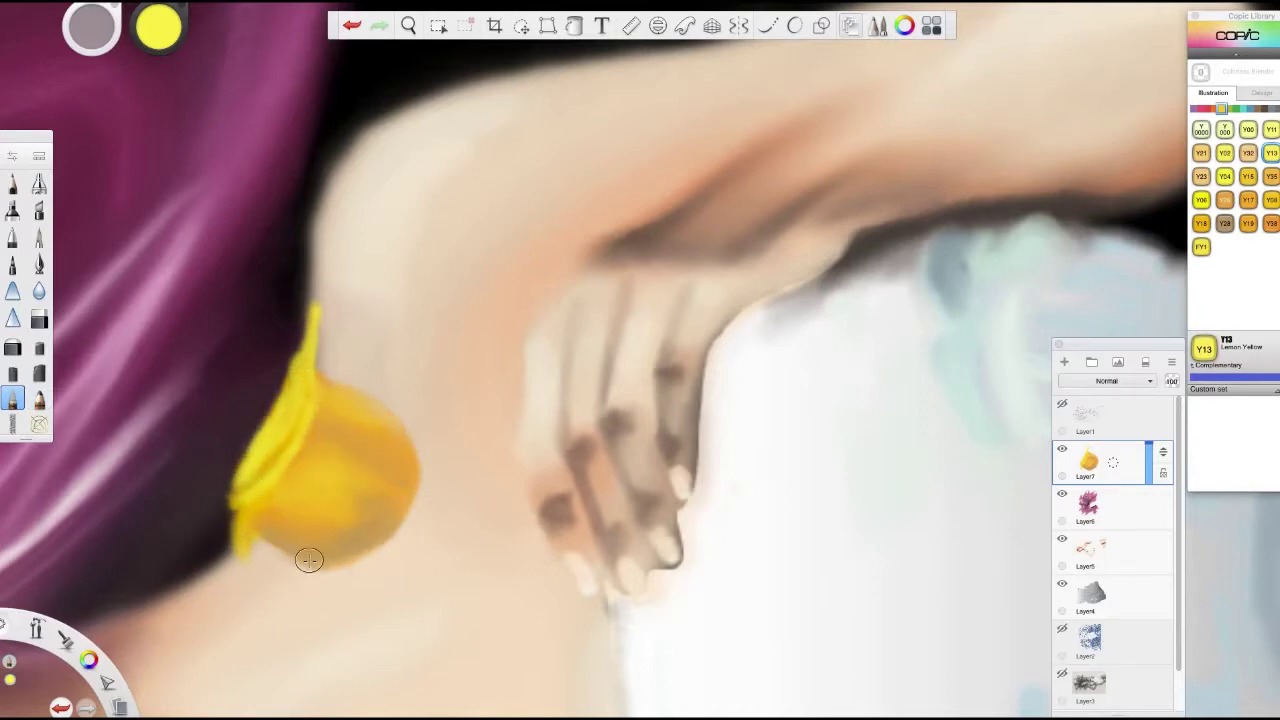
# - Outline the rosebud's petal edges with the pencil in Copic Y00 Barium Yellow and blend the lines
pyautogui.click(1248, 129)
pyautogui.click(12, 183)
pyautogui.click(1062, 403)
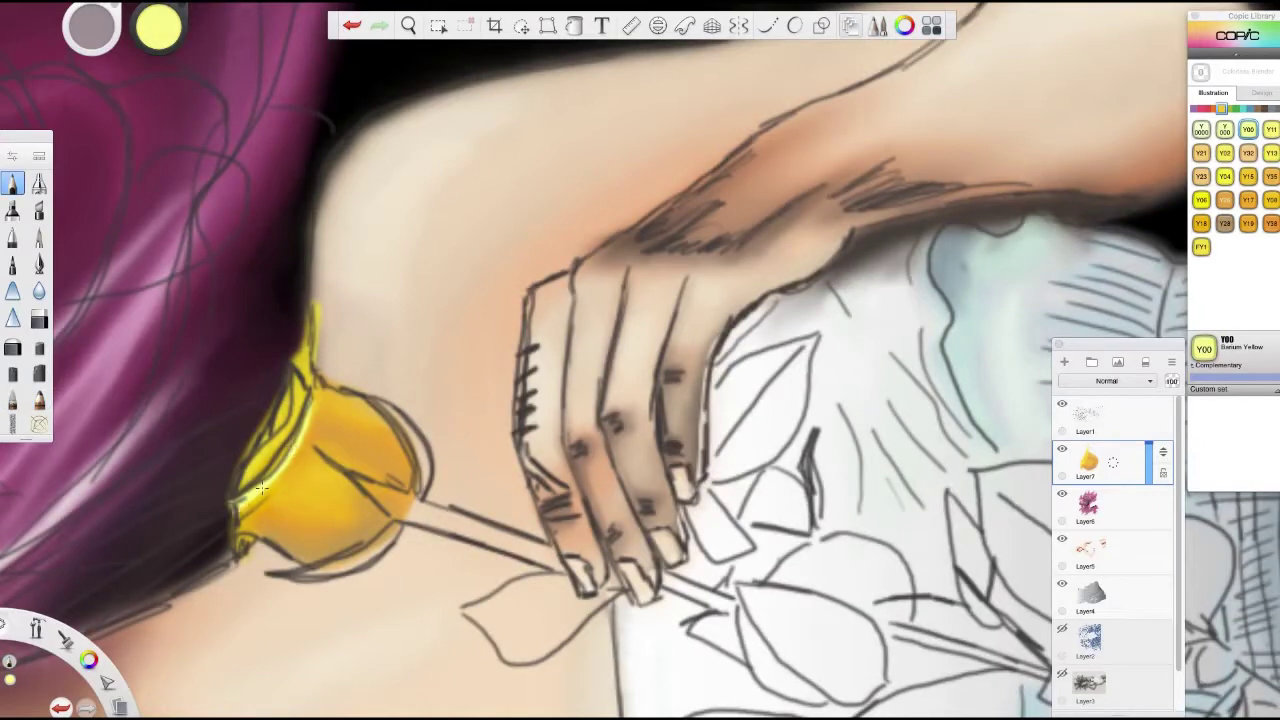
pyautogui.moveTo(258, 510)
pyautogui.mouseDown()
pyautogui.moveTo(310, 380)
pyautogui.moveTo(300, 315)
pyautogui.mouseUp()
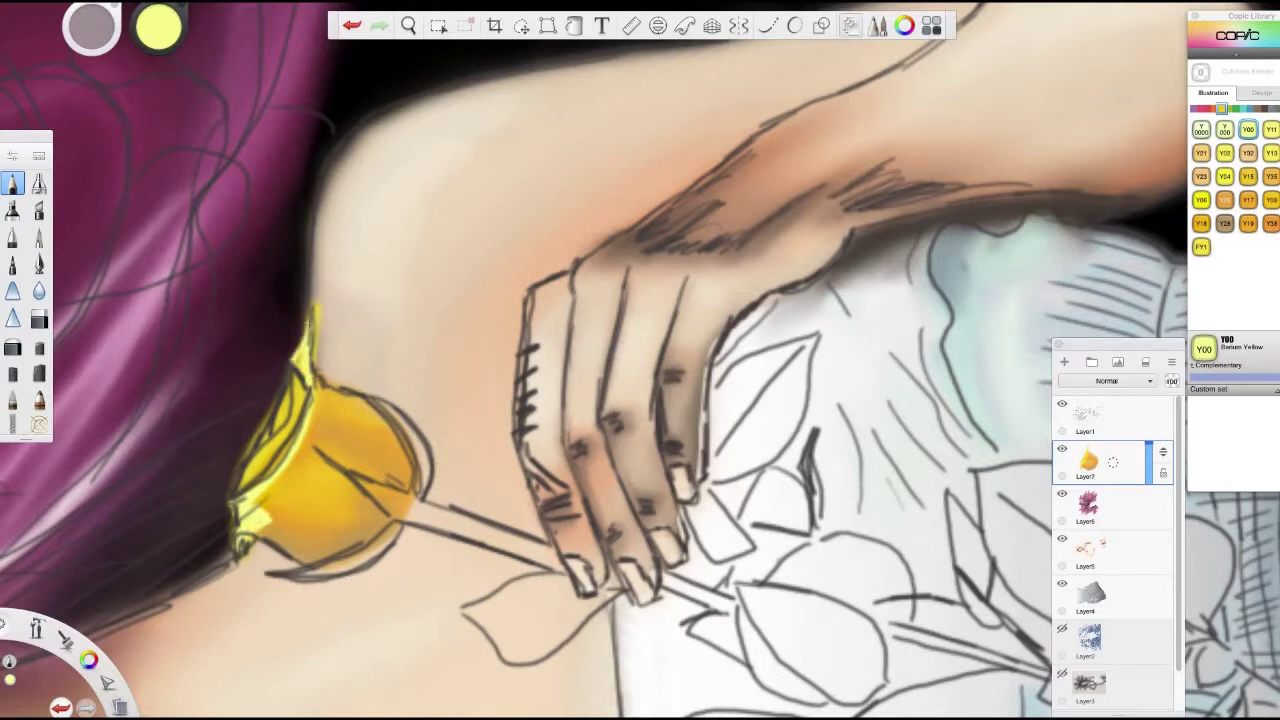
pyautogui.hotkey('ctrl', 'z')
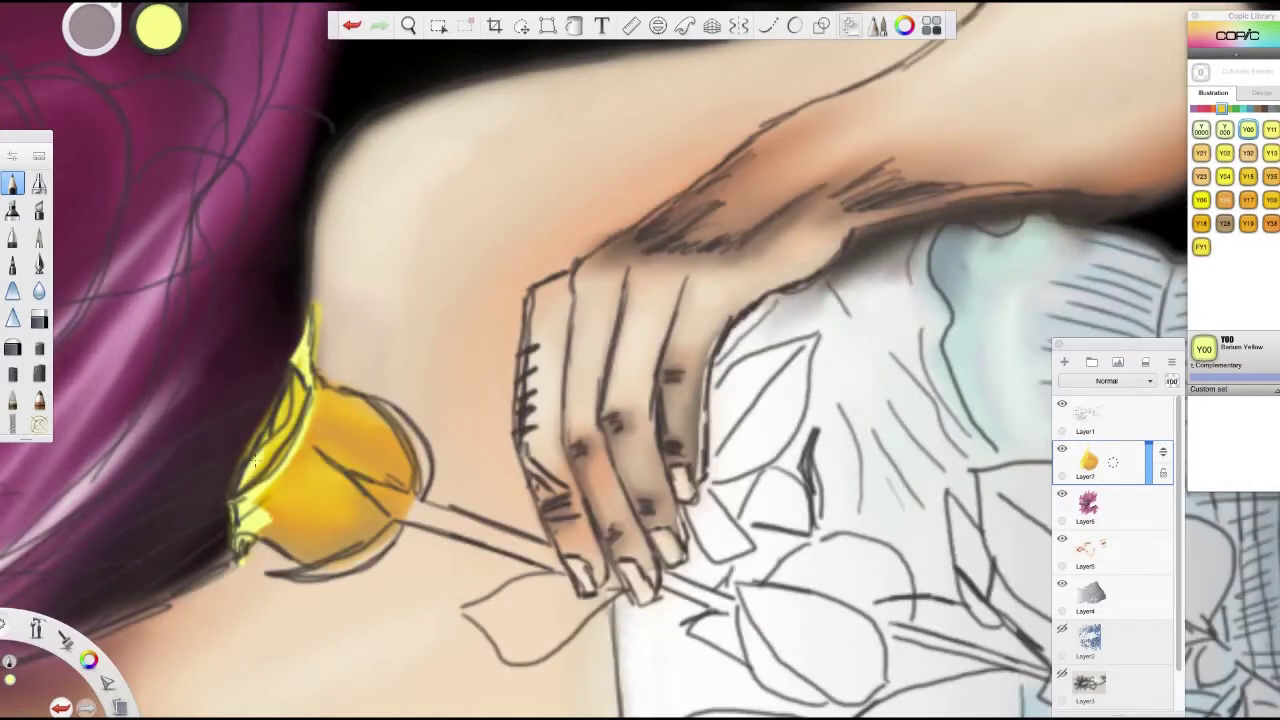
pyautogui.moveTo(284, 432)
pyautogui.mouseDown()
pyautogui.moveTo(241, 463)
pyautogui.moveTo(266, 506)
pyautogui.moveTo(309, 366)
pyautogui.moveTo(357, 414)
pyautogui.mouseUp()
pyautogui.hotkey('ctrl', 'shift', 'z')
pyautogui.press('b')
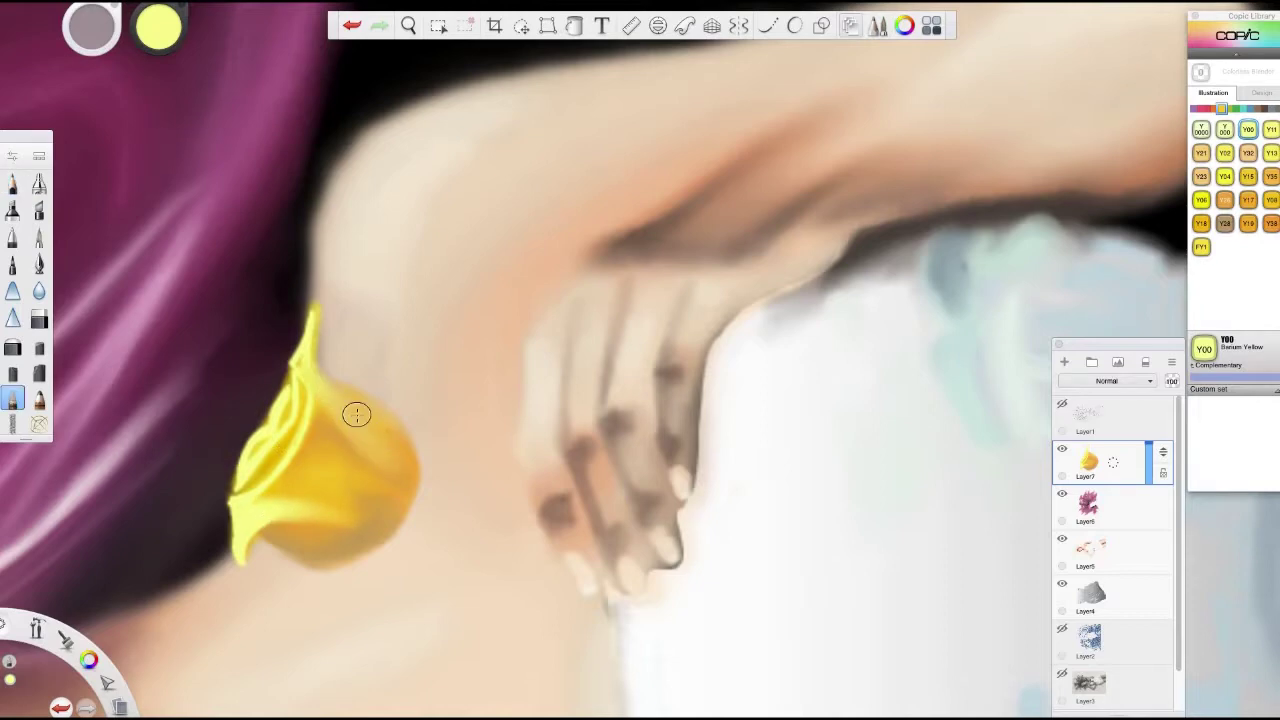
# - Draw petal crease lines across the rosebud in Copic Y00 and choose Y0000 for the lightest petal edges
pyautogui.press('b')
pyautogui.moveTo(336, 517); pyautogui.dragTo(250, 531)
pyautogui.moveTo(309, 352); pyautogui.dragTo(345, 440)
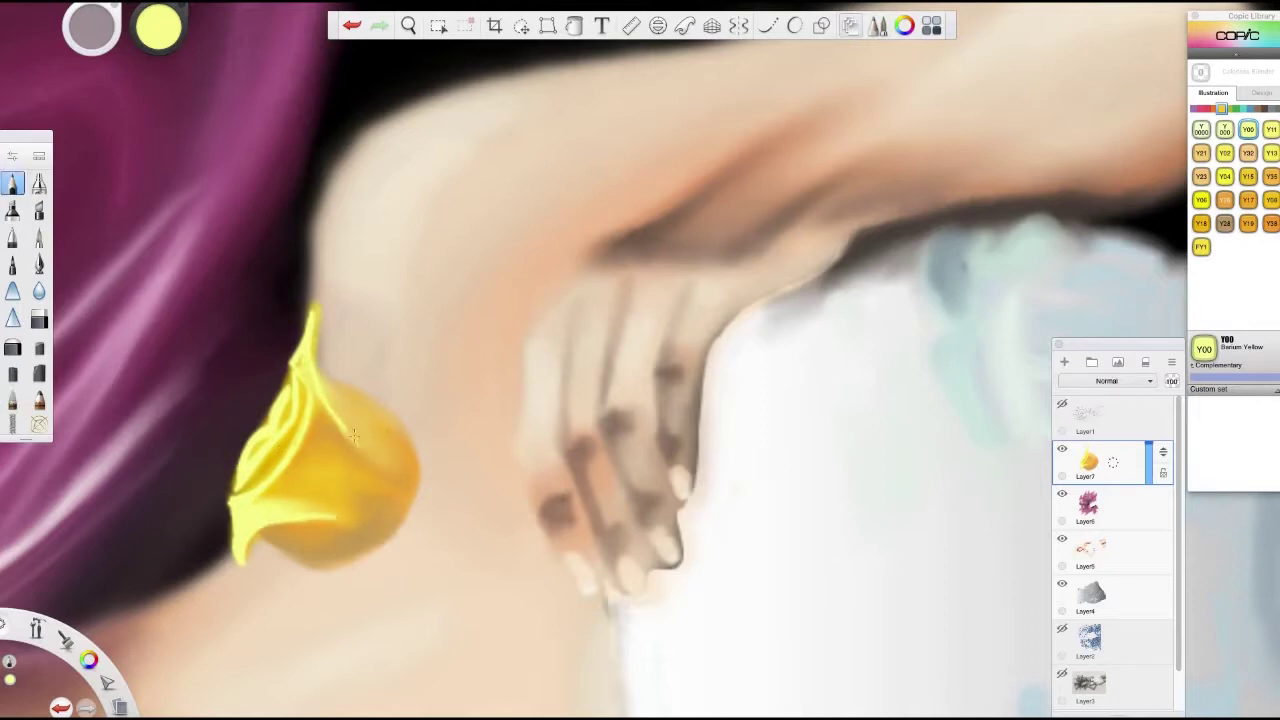
pyautogui.keyDown('alt'); pyautogui.click(238, 532); pyautogui.keyUp('alt')
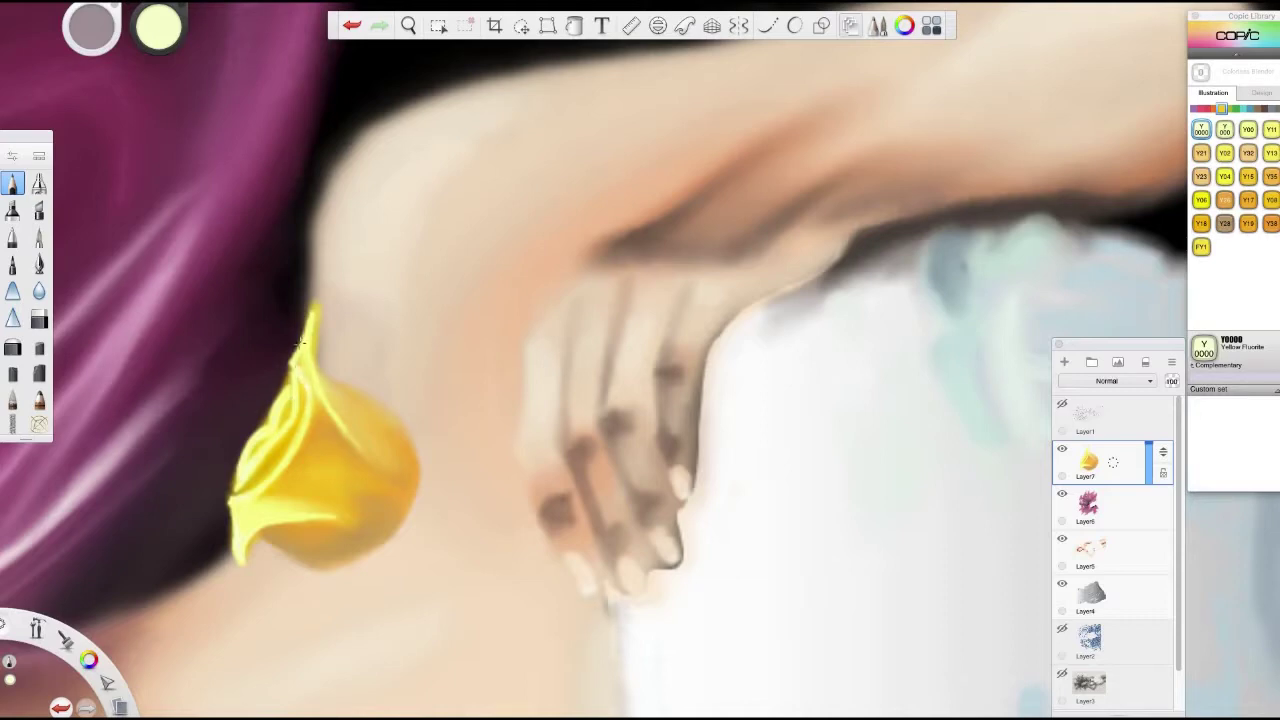
# - Deepen the shadows between the rosebud's petals with Copic Y26 Mustard and Y28 Lionet Gold, blending between colors
pyautogui.keyDown('alt'); pyautogui.click(310, 495); pyautogui.keyUp('alt')
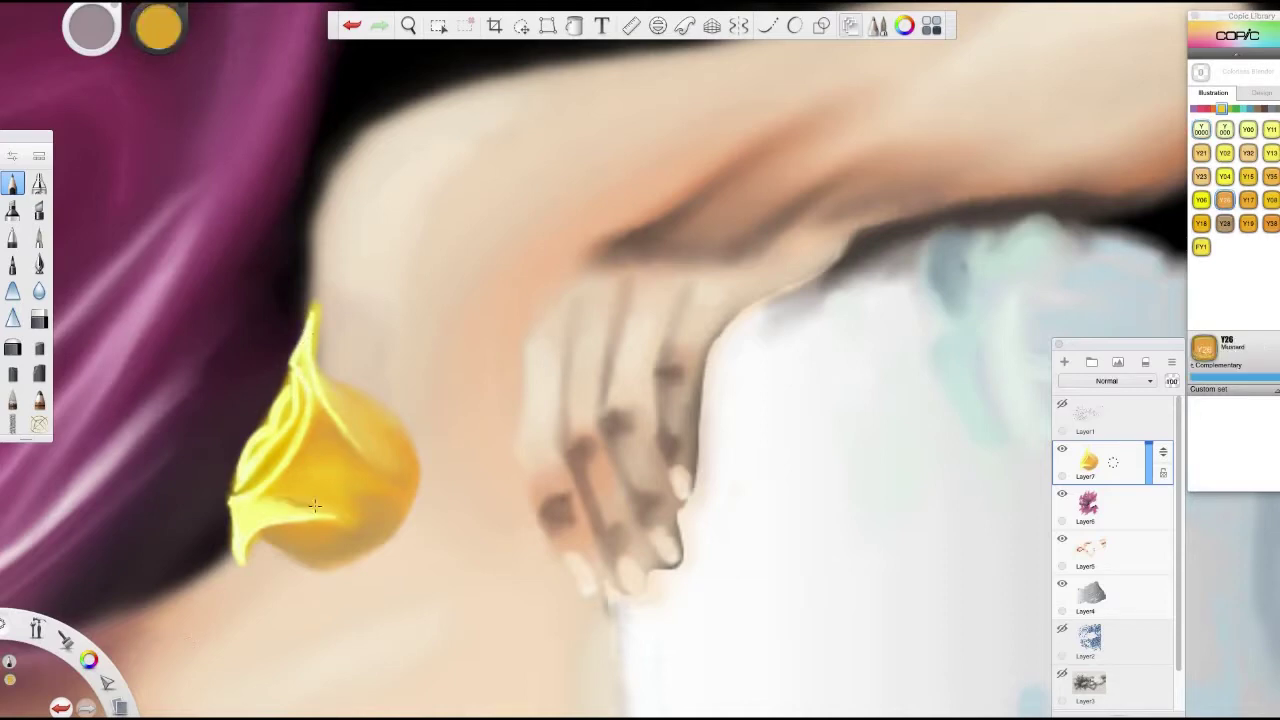
pyautogui.press('b')
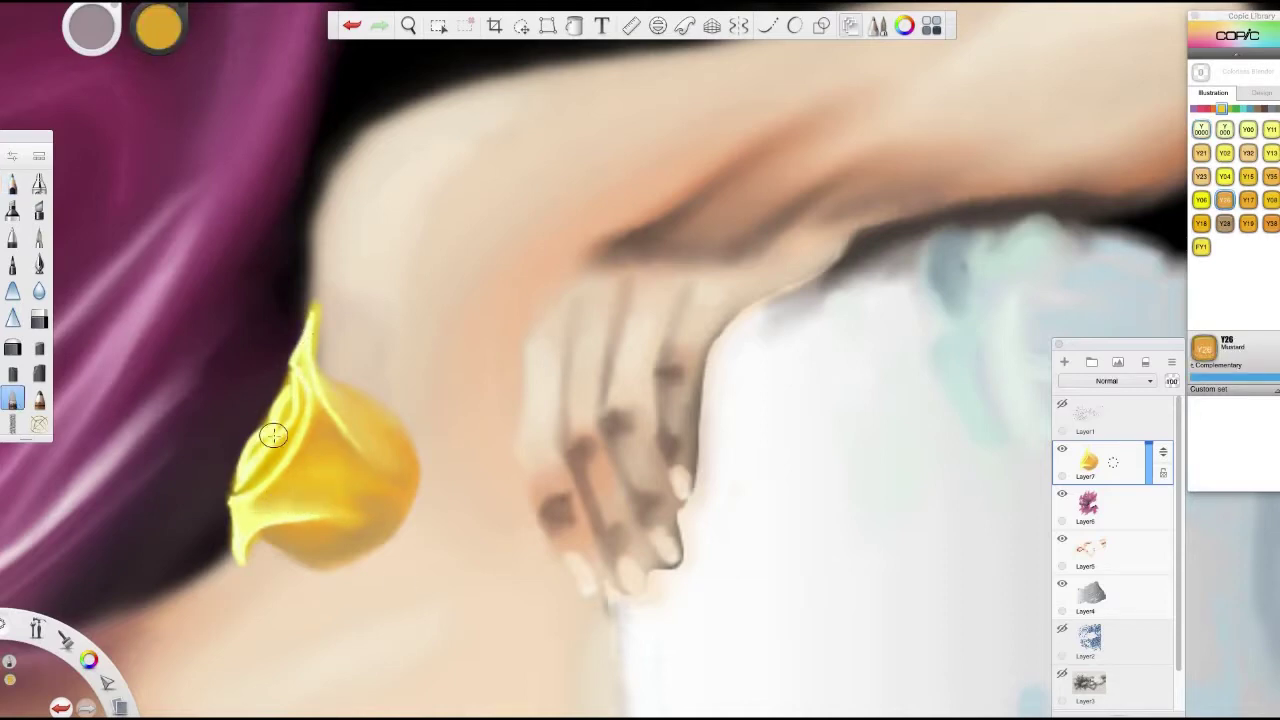
pyautogui.keyDown('alt'); pyautogui.click(257, 594); pyautogui.keyUp('alt')
pyautogui.press('b')
pyautogui.moveTo(286, 410); pyautogui.dragTo(244, 494)
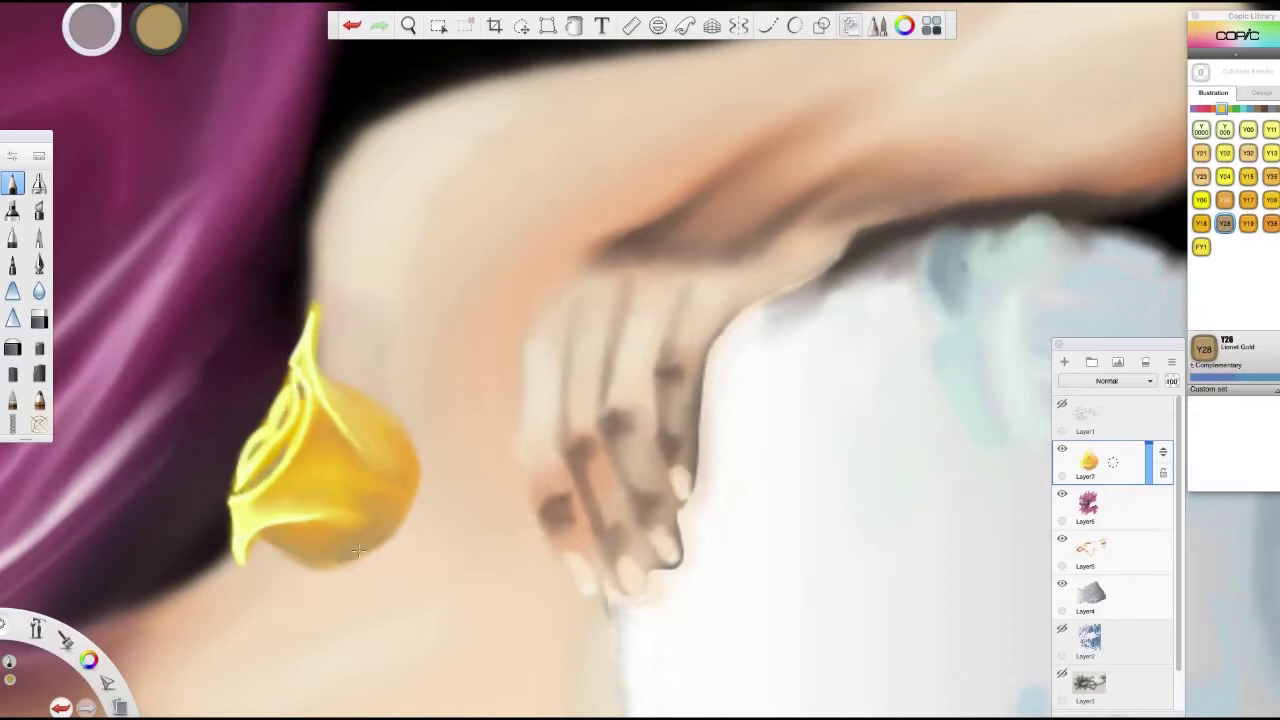
# - Blend the rosebud's shadows and paint its sepals and upper stem with Copic G28 Ocean Green, following the sketch lines
pyautogui.press('b')
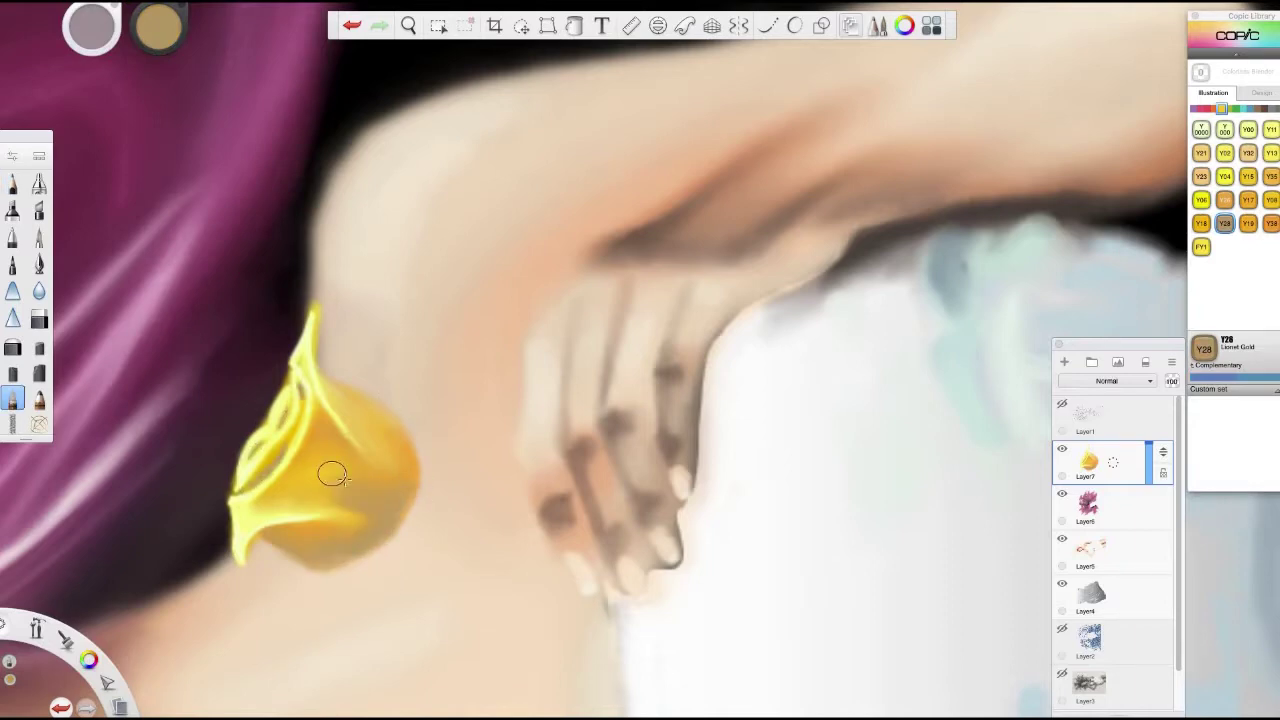
pyautogui.press('b')
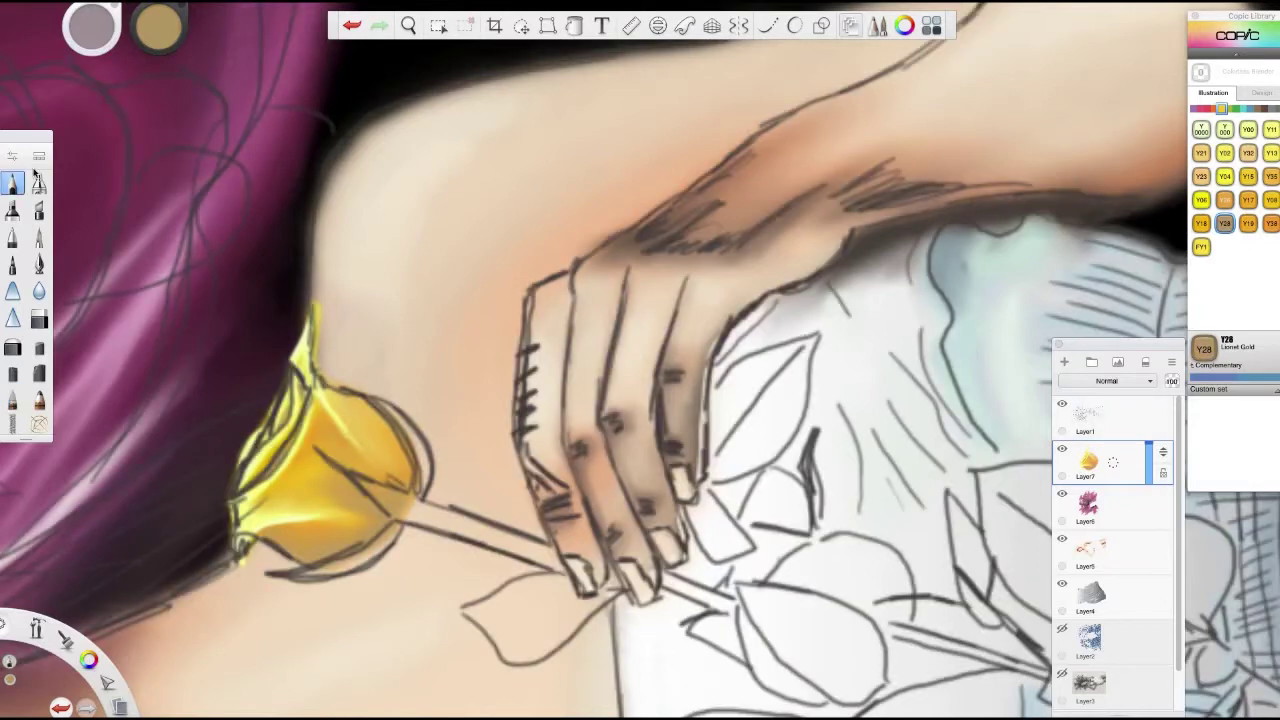
pyautogui.click(1224, 109)
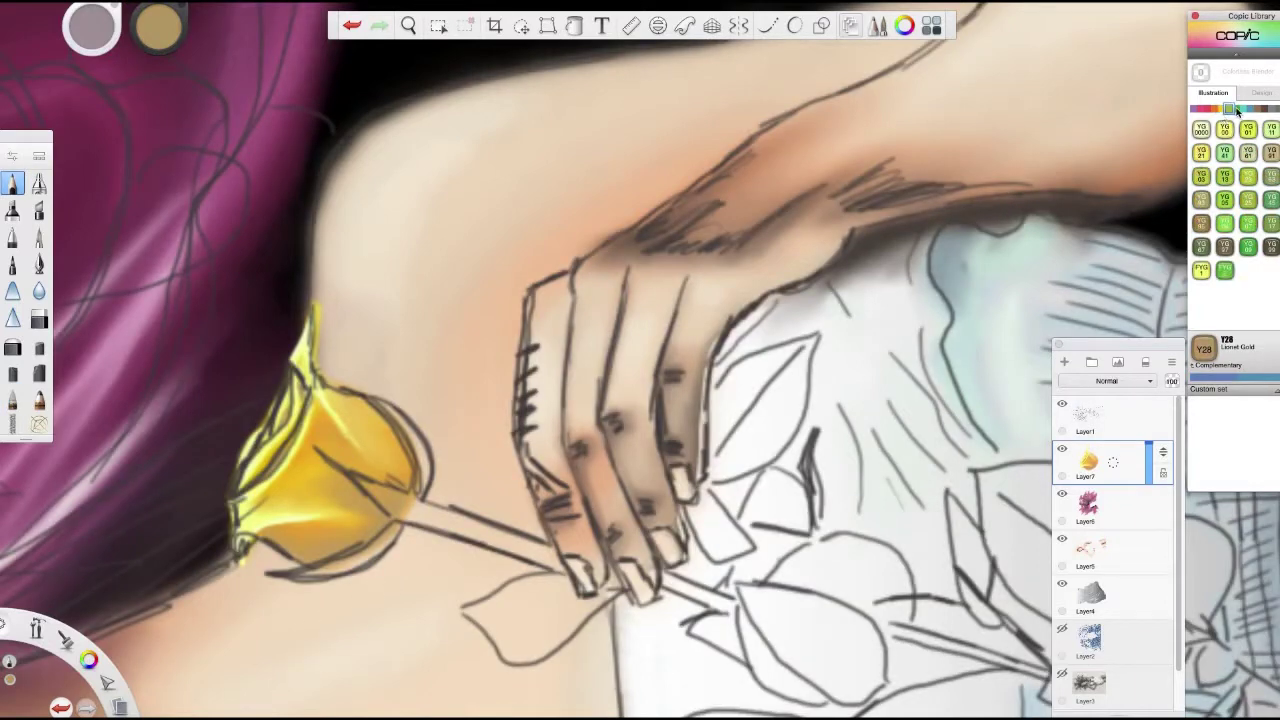
pyautogui.click(1237, 110)
pyautogui.moveTo(398, 522); pyautogui.dragTo(326, 572)
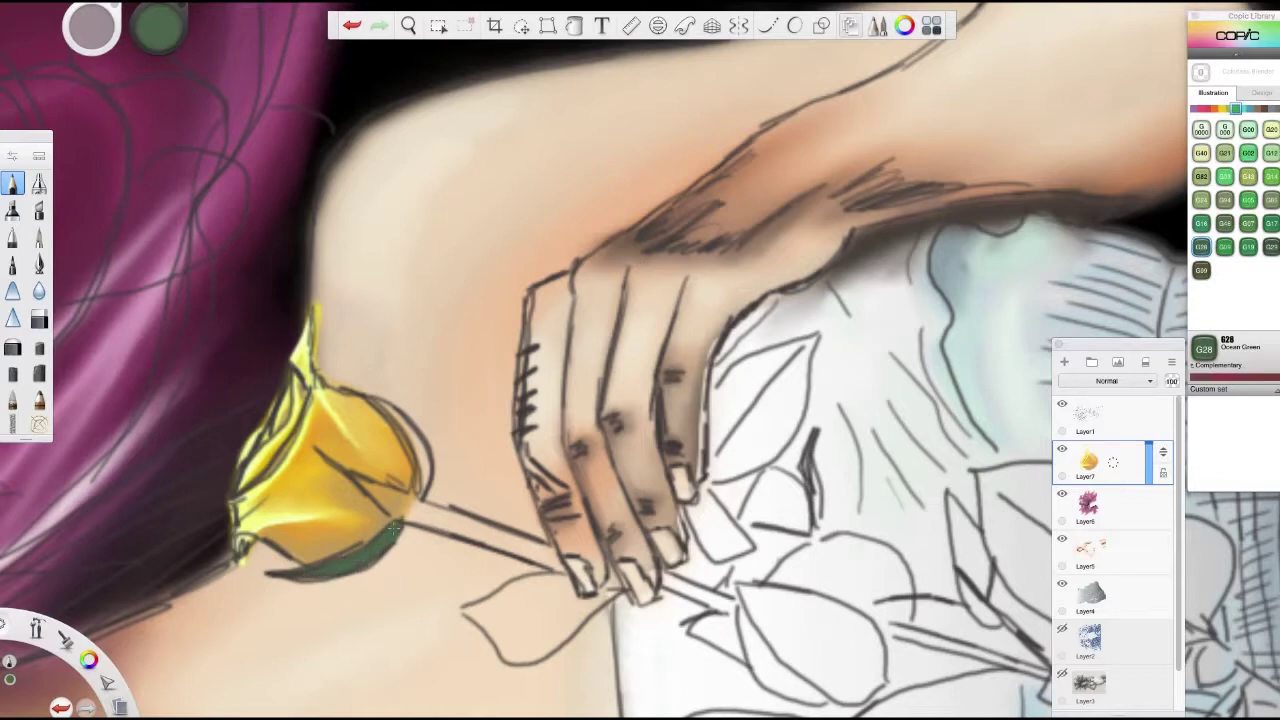
pyautogui.moveTo(393, 531)
pyautogui.mouseDown()
pyautogui.moveTo(425, 445)
pyautogui.moveTo(415, 470)
pyautogui.moveTo(377, 404)
pyautogui.mouseUp()
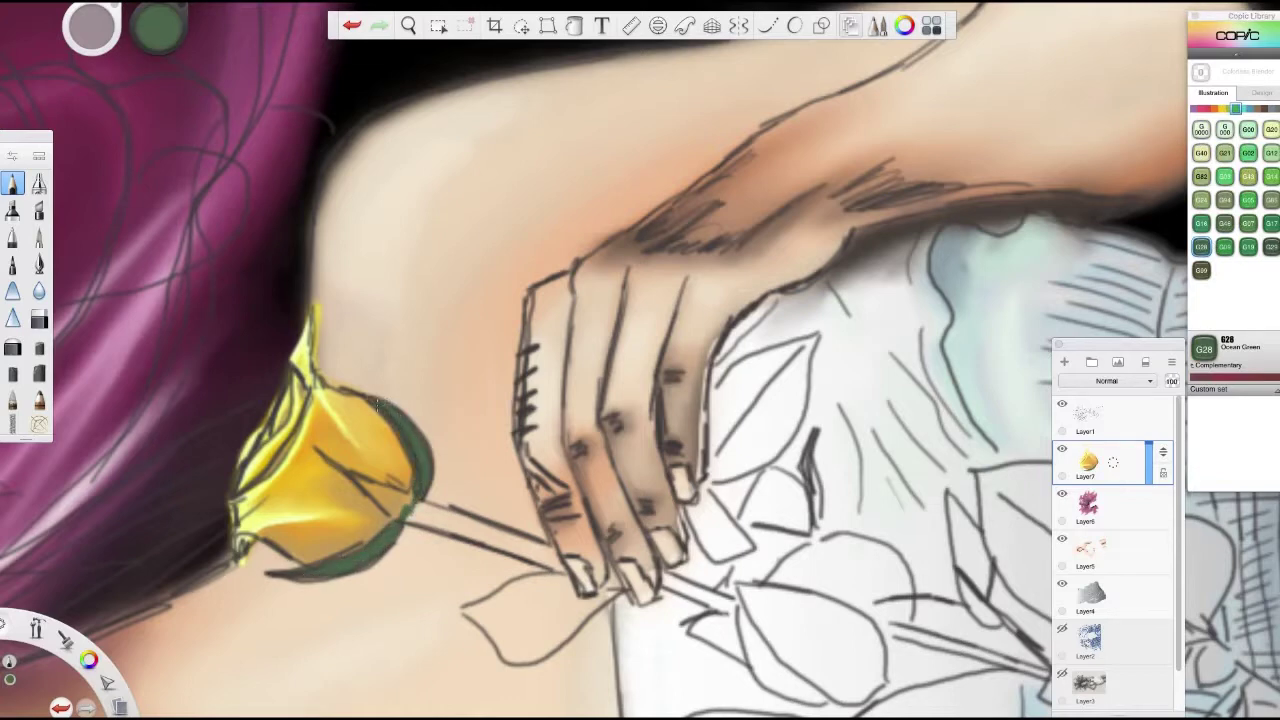
pyautogui.moveTo(418, 478)
pyautogui.mouseDown()
pyautogui.moveTo(403, 501)
pyautogui.moveTo(557, 566)
pyautogui.mouseUp()
# - With the sketch layer hidden, shade the upper stem and sepals with Copic G99 Olive, G19 Bright Parrot Green and G14 Apple Green, and blend
pyautogui.click(1062, 404)
pyautogui.click(1201, 270)
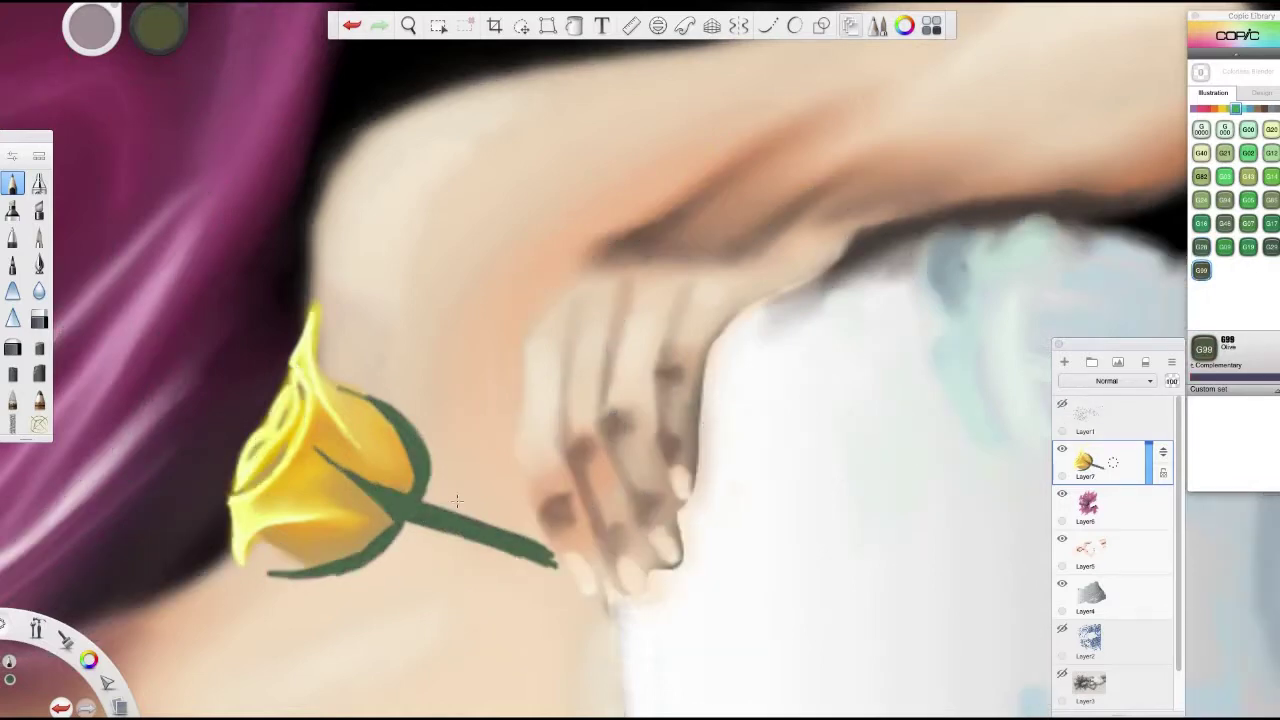
pyautogui.click(1248, 246)
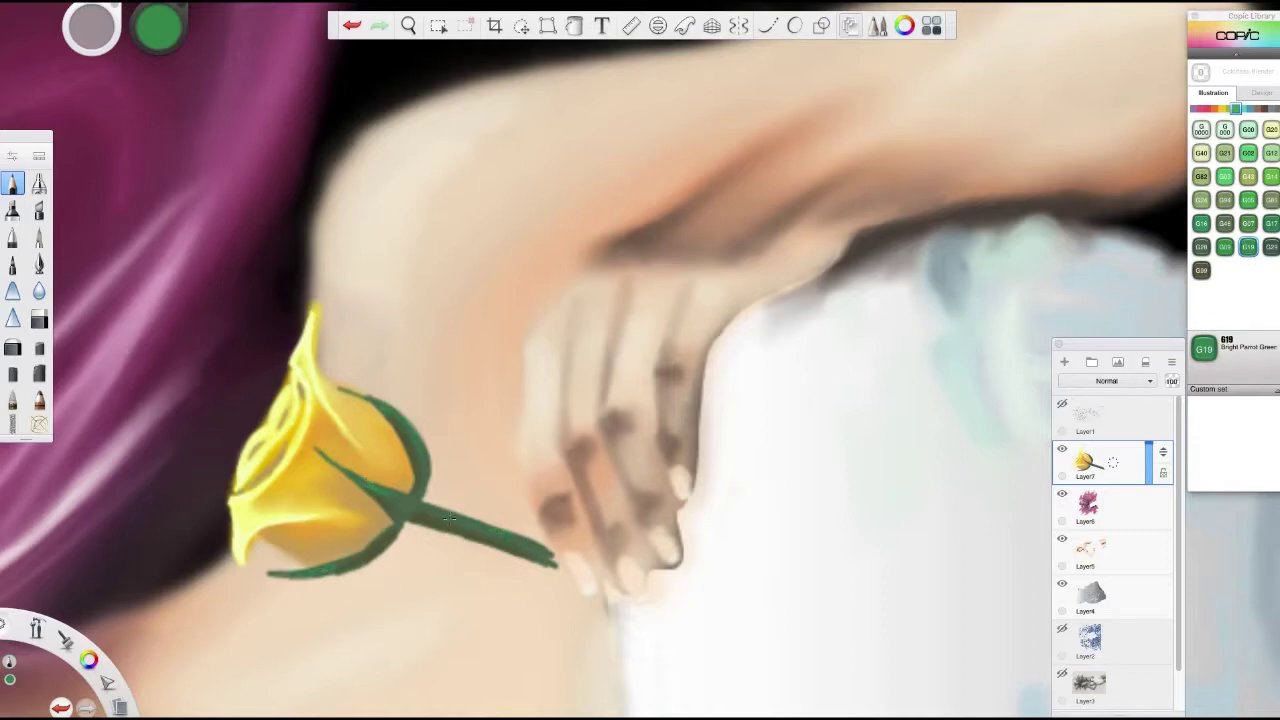
pyautogui.click(1248, 199)
pyautogui.keyDown('alt'); pyautogui.click(474, 525); pyautogui.keyUp('alt')
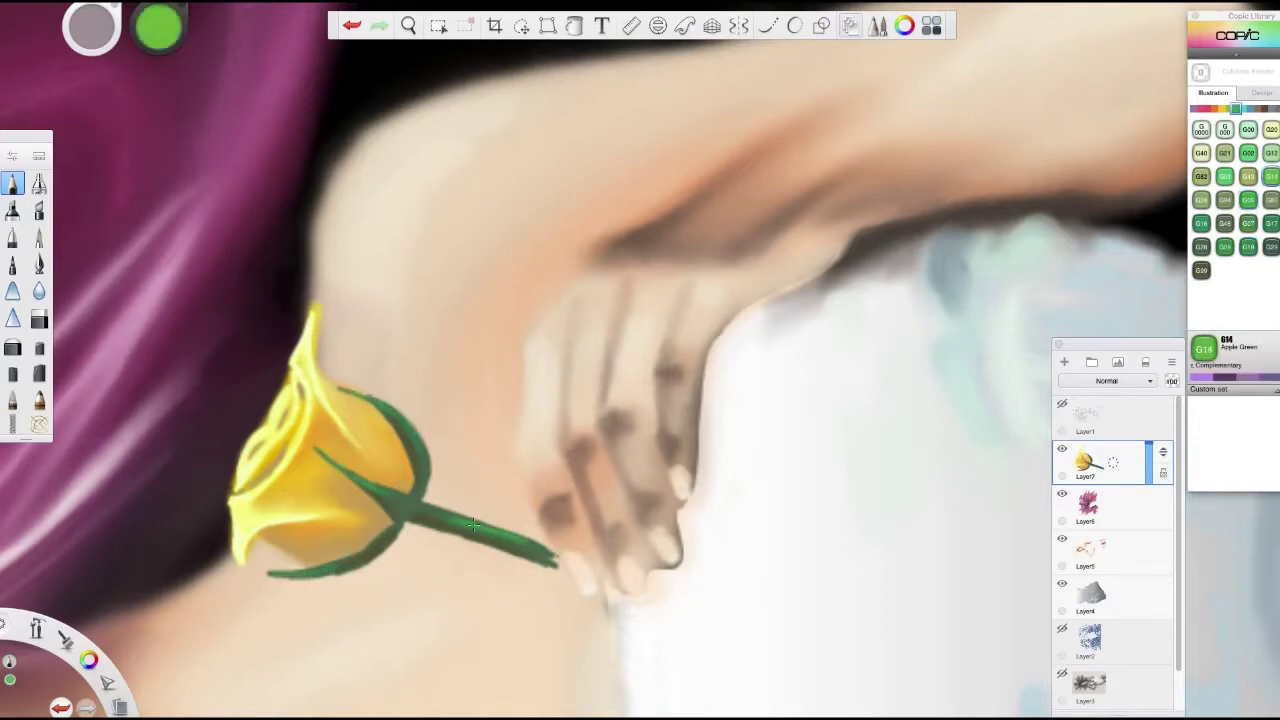
pyautogui.press('b')
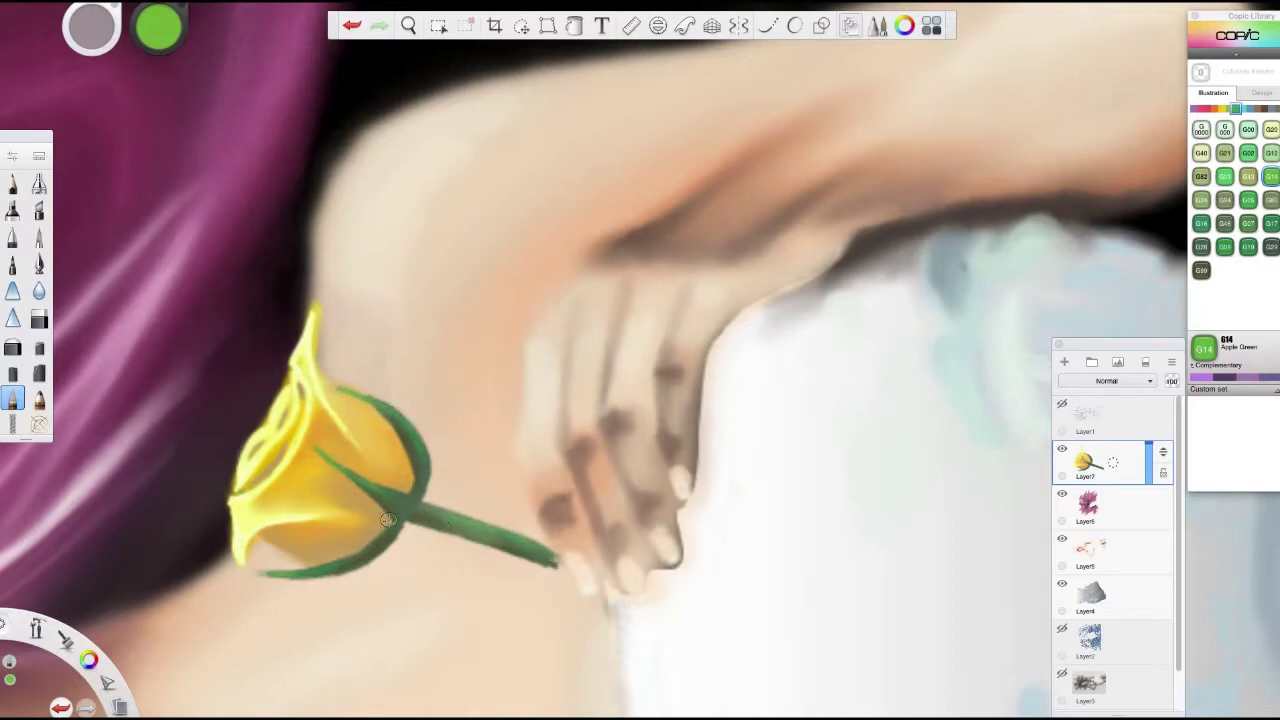
# - Paint the stem between the upper hand's fingers and fill the leaf beneath the hand with Copic G28 Ocean Green
pyautogui.scroll(-5, 400, 498)
pyautogui.moveTo(500, 129); pyautogui.dragTo(523, 414)
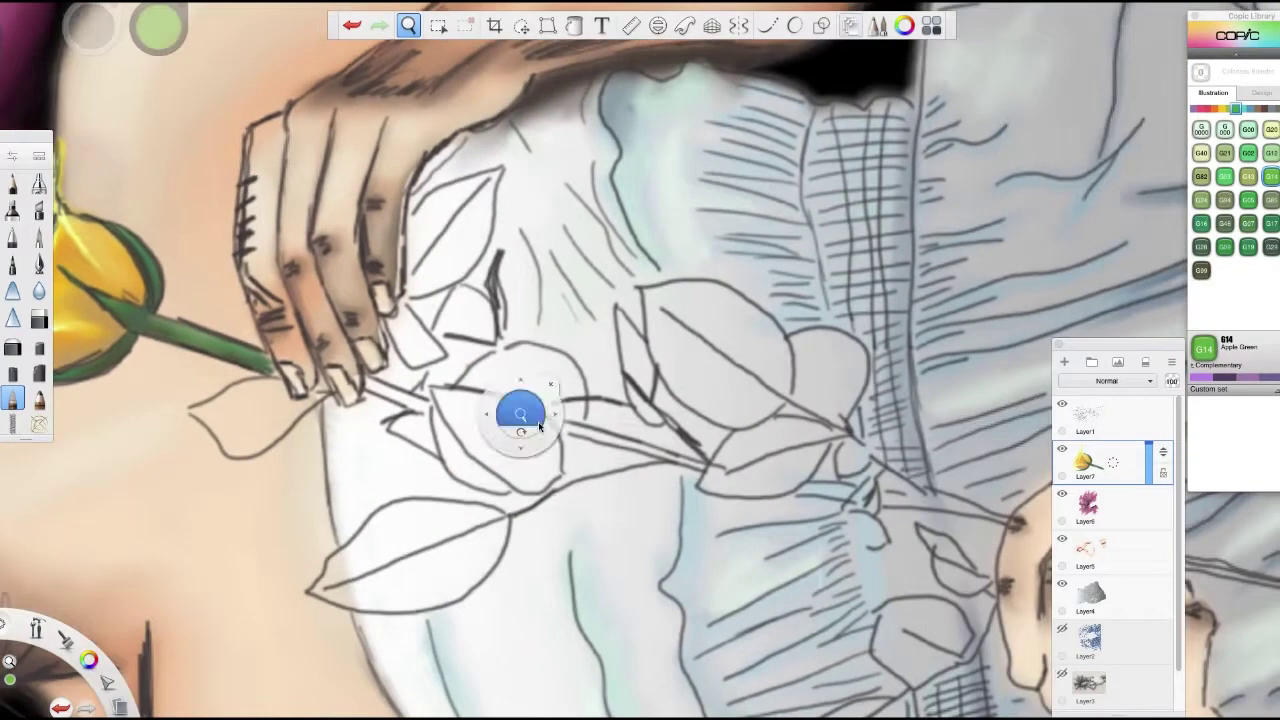
pyautogui.keyDown('alt'); pyautogui.click(255, 355); pyautogui.keyUp('alt')
pyautogui.press('b')
pyautogui.moveTo(266, 383)
pyautogui.mouseDown()
pyautogui.moveTo(296, 366)
pyautogui.moveTo(338, 372)
pyautogui.mouseUp()
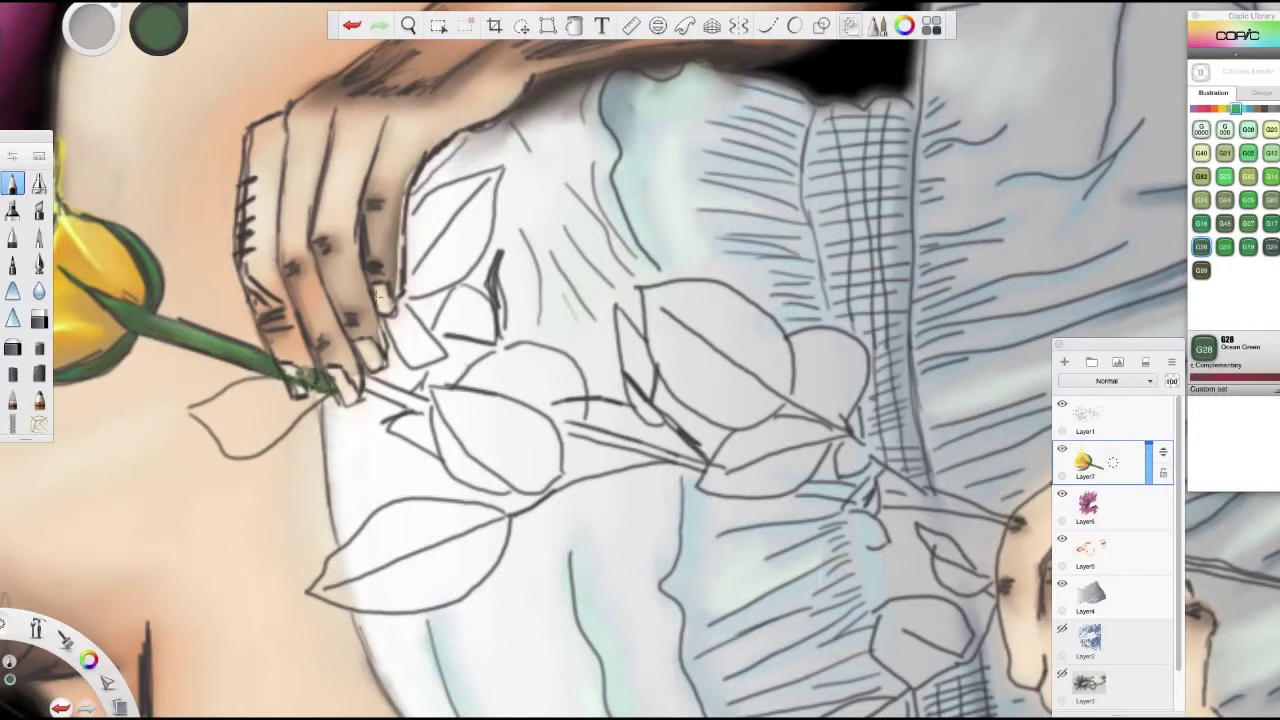
pyautogui.moveTo(238, 412)
pyautogui.mouseDown()
pyautogui.moveTo(314, 384)
pyautogui.moveTo(214, 424)
pyautogui.mouseUp()
pyautogui.moveTo(300, 402); pyautogui.dragTo(212, 444)
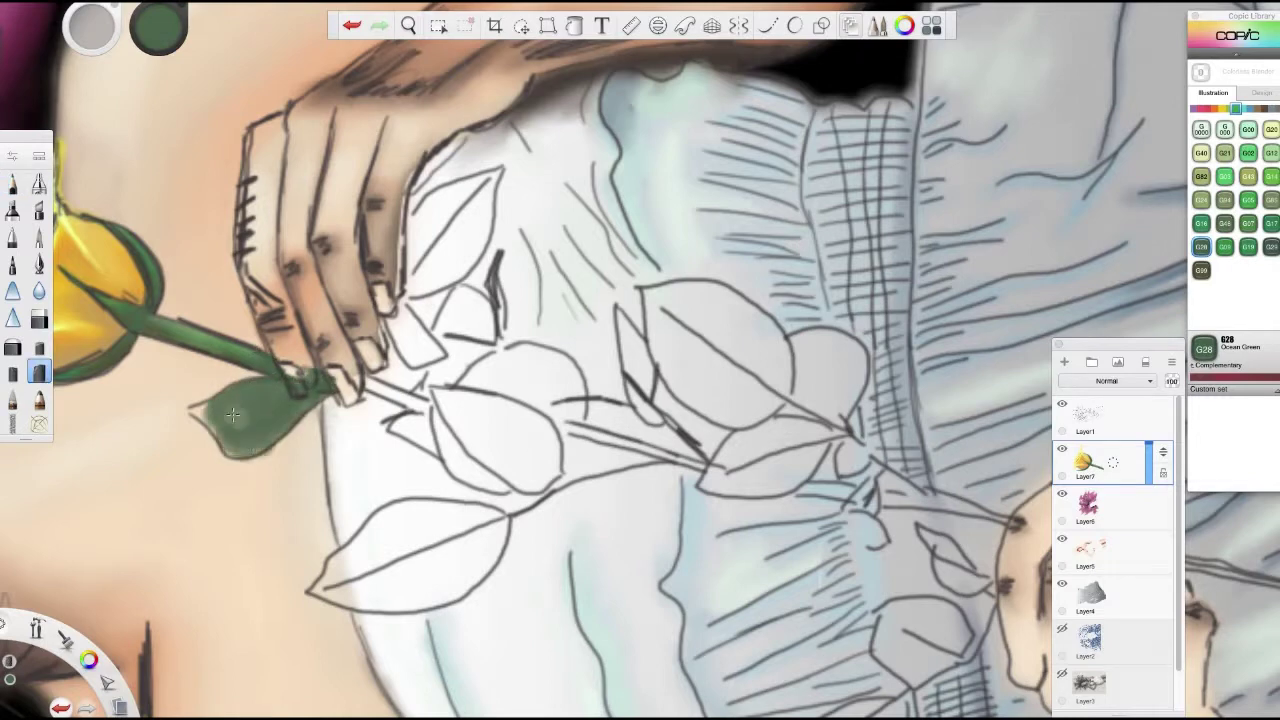
pyautogui.moveTo(256, 404)
pyautogui.mouseDown()
pyautogui.moveTo(200, 436)
pyautogui.moveTo(244, 452)
pyautogui.moveTo(226, 456)
pyautogui.mouseUp()
# - Shade the leaf beneath the hand with Copic G99 Olive, highlight it with G14 Apple Green, and blend the colors
pyautogui.click(1201, 270)
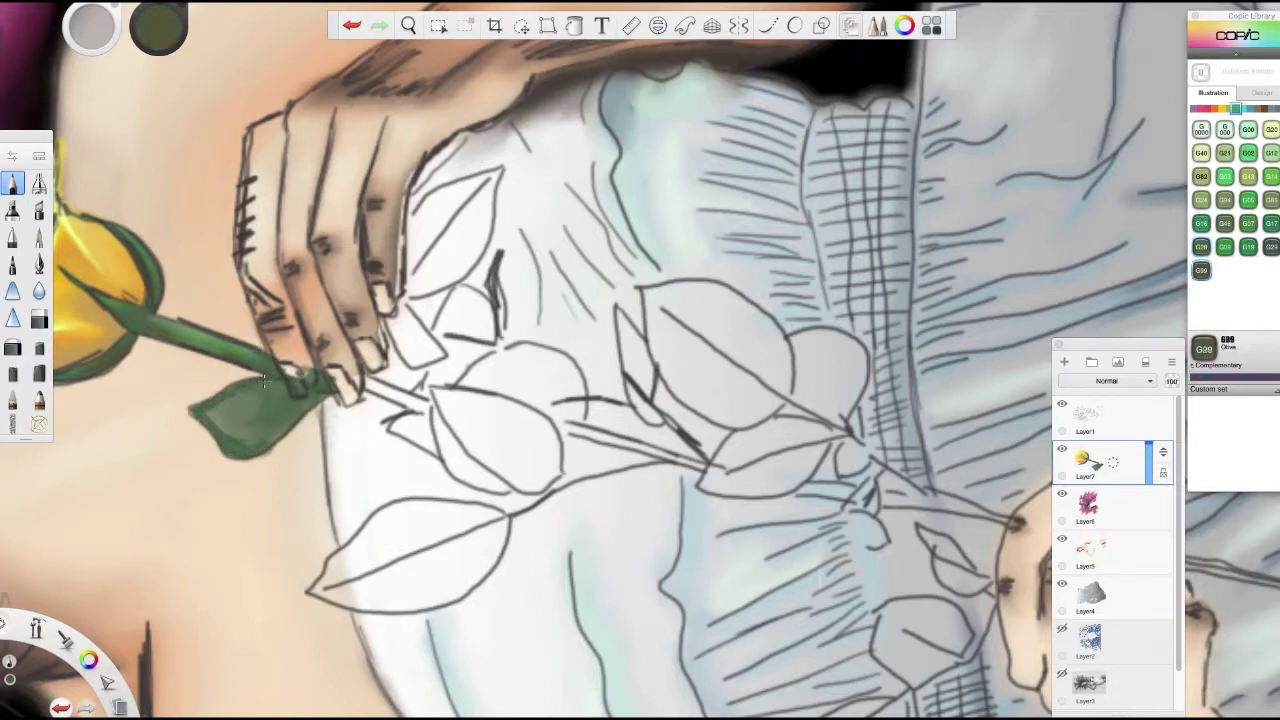
pyautogui.moveTo(238, 400); pyautogui.dragTo(204, 390)
pyautogui.moveTo(300, 380); pyautogui.dragTo(268, 404)
pyautogui.moveTo(322, 396); pyautogui.dragTo(282, 428)
pyautogui.moveTo(292, 422)
pyautogui.mouseDown()
pyautogui.moveTo(268, 440)
pyautogui.moveTo(214, 418)
pyautogui.moveTo(212, 444)
pyautogui.mouseUp()
pyautogui.click(1248, 223)
pyautogui.click(1271, 176)
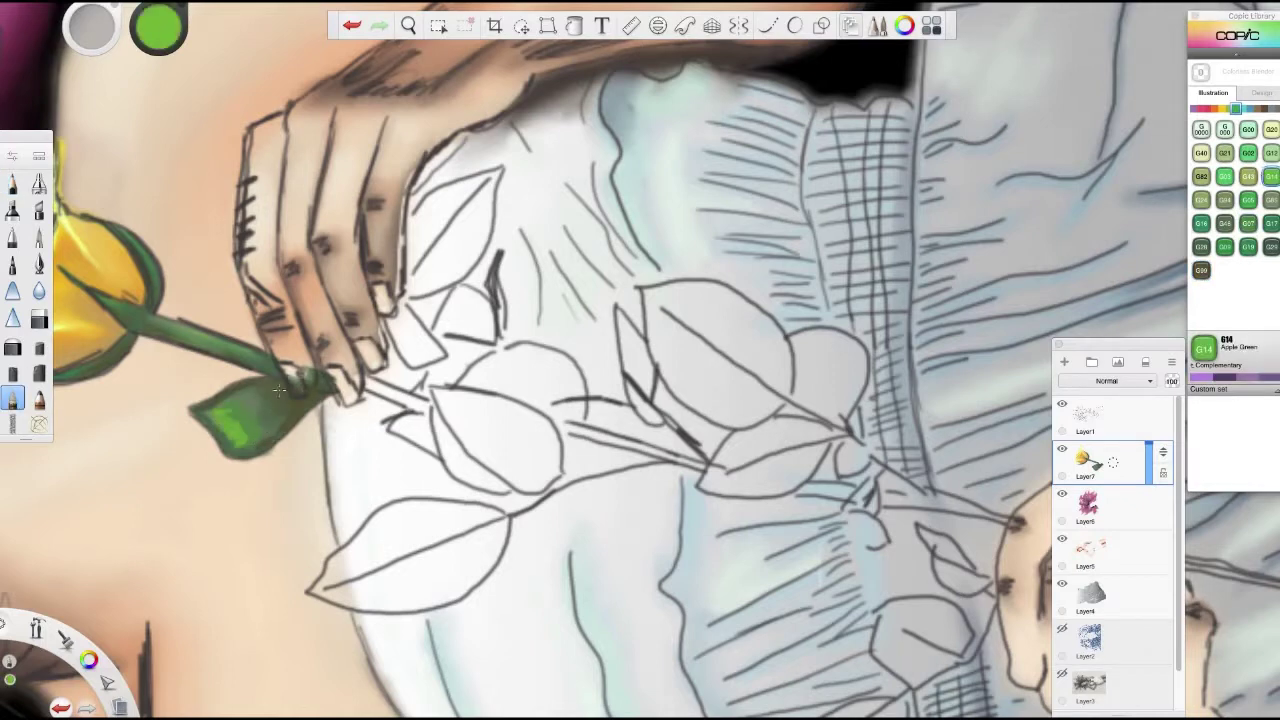
pyautogui.moveTo(300, 415)
pyautogui.mouseDown()
pyautogui.moveTo(255, 460)
pyautogui.moveTo(206, 458)
pyautogui.mouseUp()
# - Extend the stem past the fingertips and fill the cluster of leaves beside the upper hand with Copic G28 Ocean Green
pyautogui.click(1224, 246)
pyautogui.click(12, 183)
pyautogui.moveTo(418, 404)
pyautogui.mouseDown()
pyautogui.moveTo(374, 386)
pyautogui.moveTo(463, 428)
pyautogui.mouseUp()
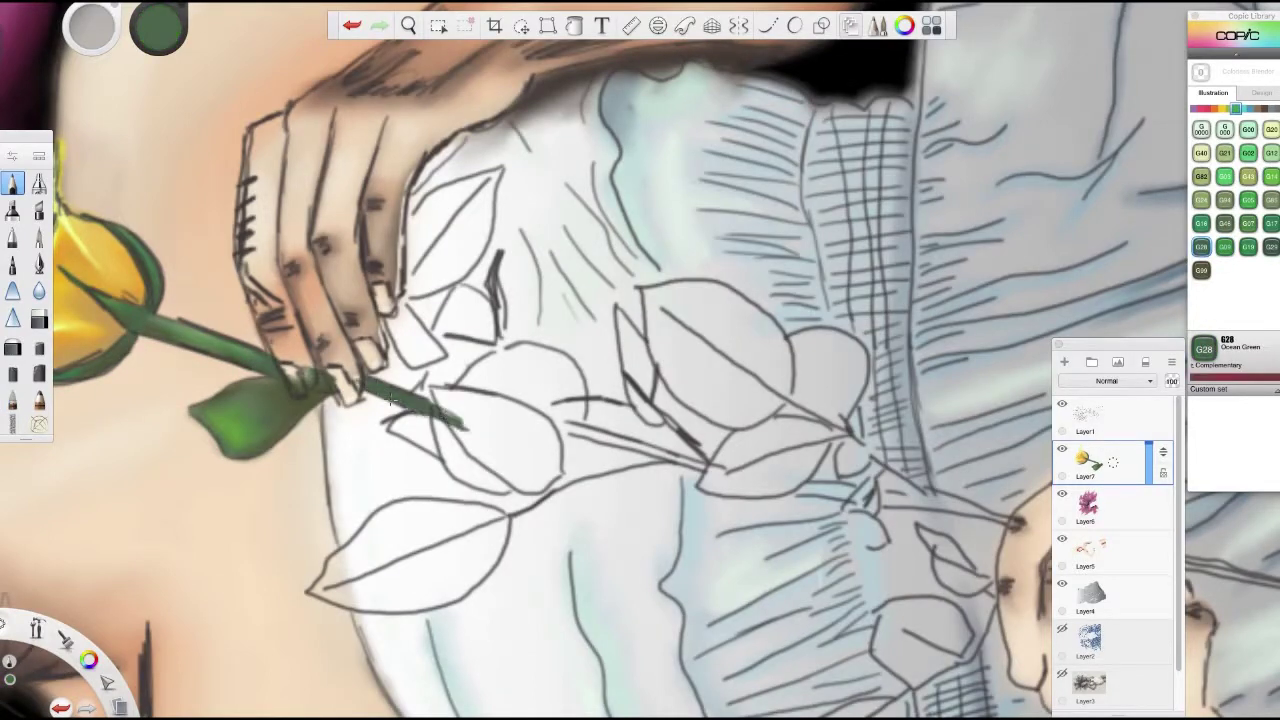
pyautogui.click(39, 372)
pyautogui.moveTo(470, 355)
pyautogui.mouseDown()
pyautogui.moveTo(530, 400)
pyautogui.moveTo(450, 470)
pyautogui.moveTo(520, 460)
pyautogui.moveTo(496, 358)
pyautogui.moveTo(481, 345)
pyautogui.moveTo(440, 385)
pyautogui.moveTo(467, 295)
pyautogui.moveTo(405, 340)
pyautogui.moveTo(440, 215)
pyautogui.moveTo(470, 210)
pyautogui.moveTo(450, 225)
pyautogui.moveTo(470, 195)
pyautogui.moveTo(450, 225)
pyautogui.mouseUp()
pyautogui.moveTo(430, 545)
pyautogui.mouseDown()
pyautogui.moveTo(340, 580)
pyautogui.moveTo(460, 520)
pyautogui.moveTo(495, 525)
pyautogui.moveTo(345, 575)
pyautogui.moveTo(478, 530)
pyautogui.mouseUp()
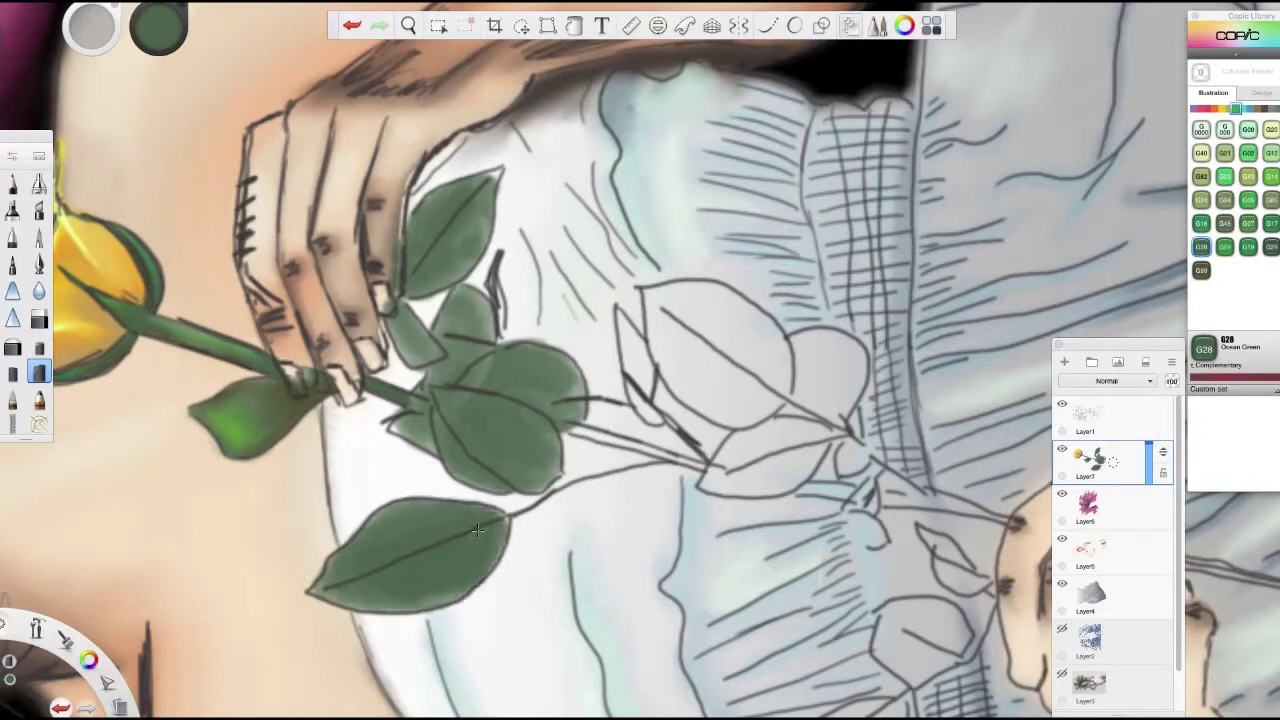
# - Fill the remaining leaves farther along the stem, between the bodice and the lower hand, with Ocean Green
pyautogui.moveTo(720, 465)
pyautogui.mouseDown()
pyautogui.moveTo(830, 438)
pyautogui.moveTo(740, 475)
pyautogui.mouseUp()
pyautogui.moveTo(738, 347)
pyautogui.mouseDown()
pyautogui.moveTo(720, 330)
pyautogui.moveTo(700, 380)
pyautogui.moveTo(780, 360)
pyautogui.moveTo(842, 396)
pyautogui.moveTo(850, 465)
pyautogui.mouseUp()
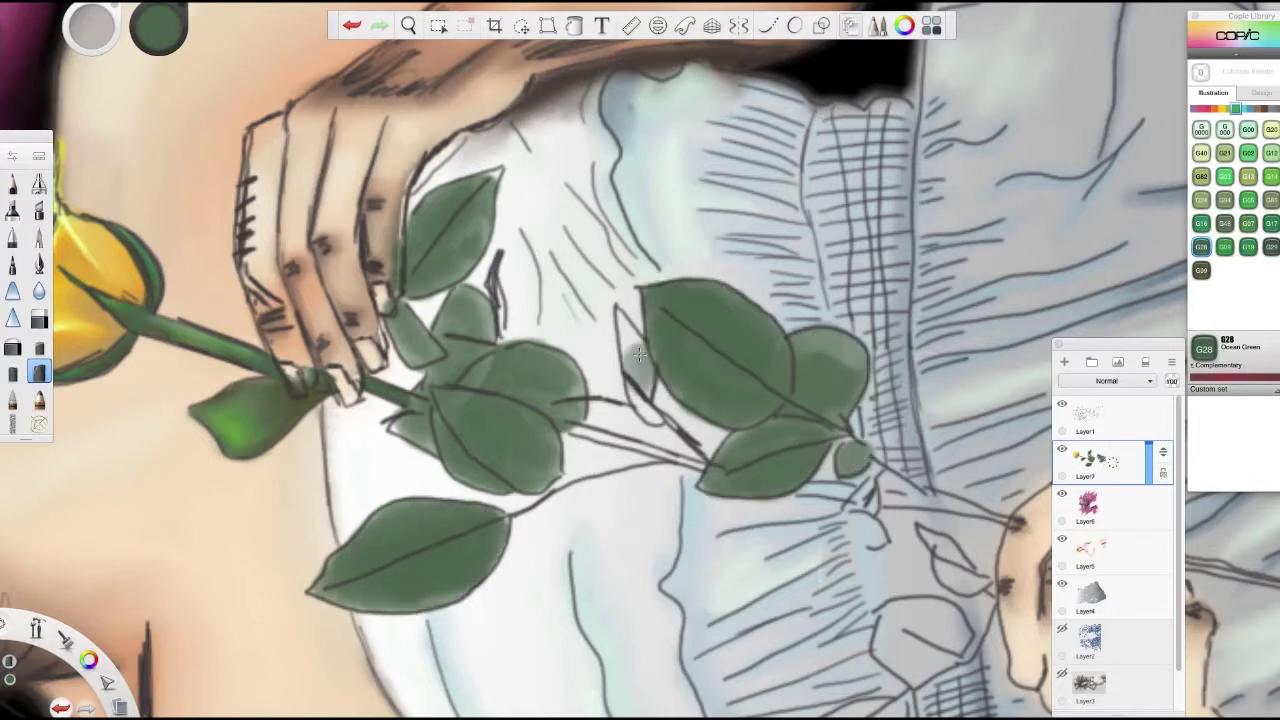
pyautogui.moveTo(632, 345); pyautogui.dragTo(640, 390)
pyautogui.moveTo(950, 560)
pyautogui.mouseDown()
pyautogui.moveTo(965, 575)
pyautogui.moveTo(935, 550)
pyautogui.mouseUp()
pyautogui.moveTo(910, 615)
pyautogui.mouseDown()
pyautogui.moveTo(901, 663)
pyautogui.moveTo(930, 640)
pyautogui.mouseUp()
# - Draw the main stem and the thin stems connecting the leaves with the pencil in Ocean Green
pyautogui.click(12, 183)
pyautogui.moveTo(499, 340); pyautogui.dragTo(492, 275)
pyautogui.moveTo(560, 425); pyautogui.dragTo(705, 466)
pyautogui.moveTo(650, 420)
pyautogui.mouseDown()
pyautogui.moveTo(628, 392)
pyautogui.moveTo(680, 430)
pyautogui.mouseUp()
pyautogui.moveTo(590, 396); pyautogui.dragTo(608, 404)
pyautogui.moveTo(615, 305); pyautogui.dragTo(638, 344)
pyautogui.moveTo(674, 464); pyautogui.dragTo(506, 520)
pyautogui.moveTo(838, 432); pyautogui.dragTo(940, 495)
pyautogui.moveTo(1010, 516)
pyautogui.mouseDown()
pyautogui.moveTo(852, 500)
pyautogui.moveTo(855, 540)
pyautogui.moveTo(843, 517)
pyautogui.moveTo(790, 497)
pyautogui.mouseUp()
pyautogui.moveTo(814, 486); pyautogui.dragTo(864, 476)
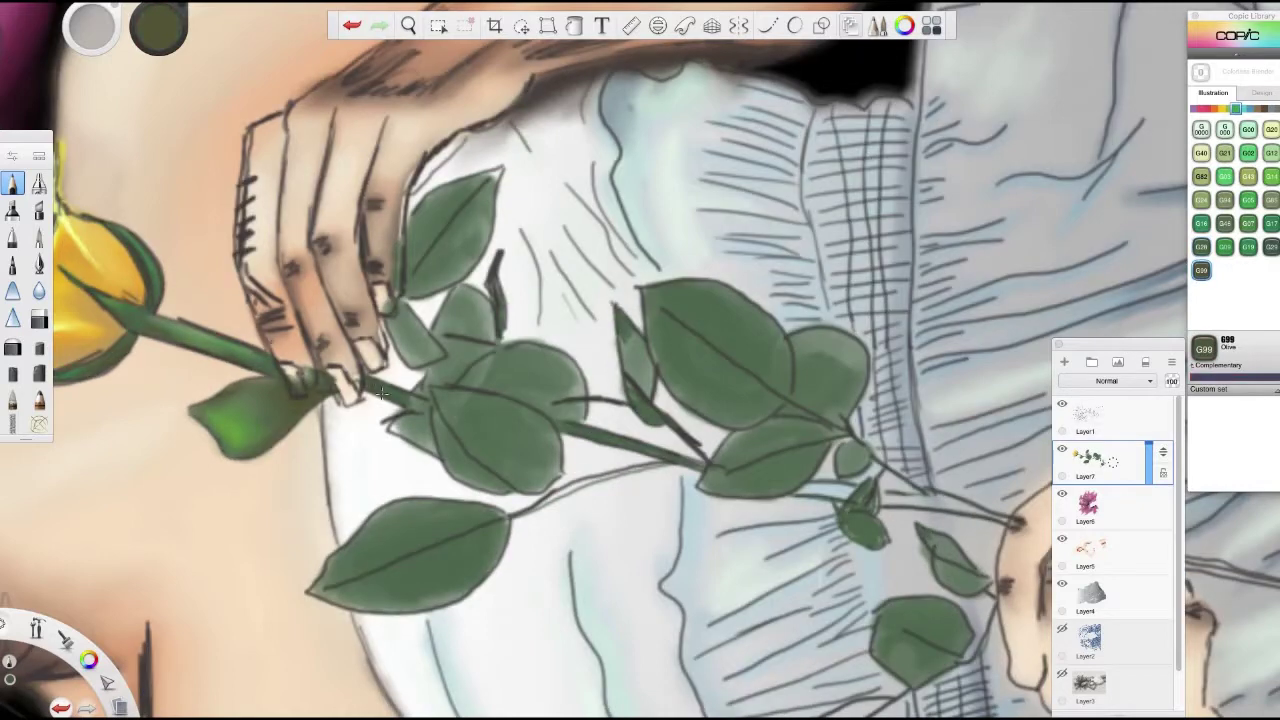
# - Shade the stem and the edges of the leaves with Copic G99 Olive
pyautogui.keyDown('alt'); pyautogui.click(297, 368); pyautogui.keyUp('alt')
pyautogui.moveTo(493, 557)
pyautogui.mouseDown()
pyautogui.moveTo(415, 605)
pyautogui.moveTo(318, 590)
pyautogui.moveTo(430, 505)
pyautogui.moveTo(448, 437)
pyautogui.moveTo(566, 400)
pyautogui.moveTo(456, 300)
pyautogui.moveTo(430, 380)
pyautogui.moveTo(410, 329)
pyautogui.moveTo(415, 213)
pyautogui.mouseUp()
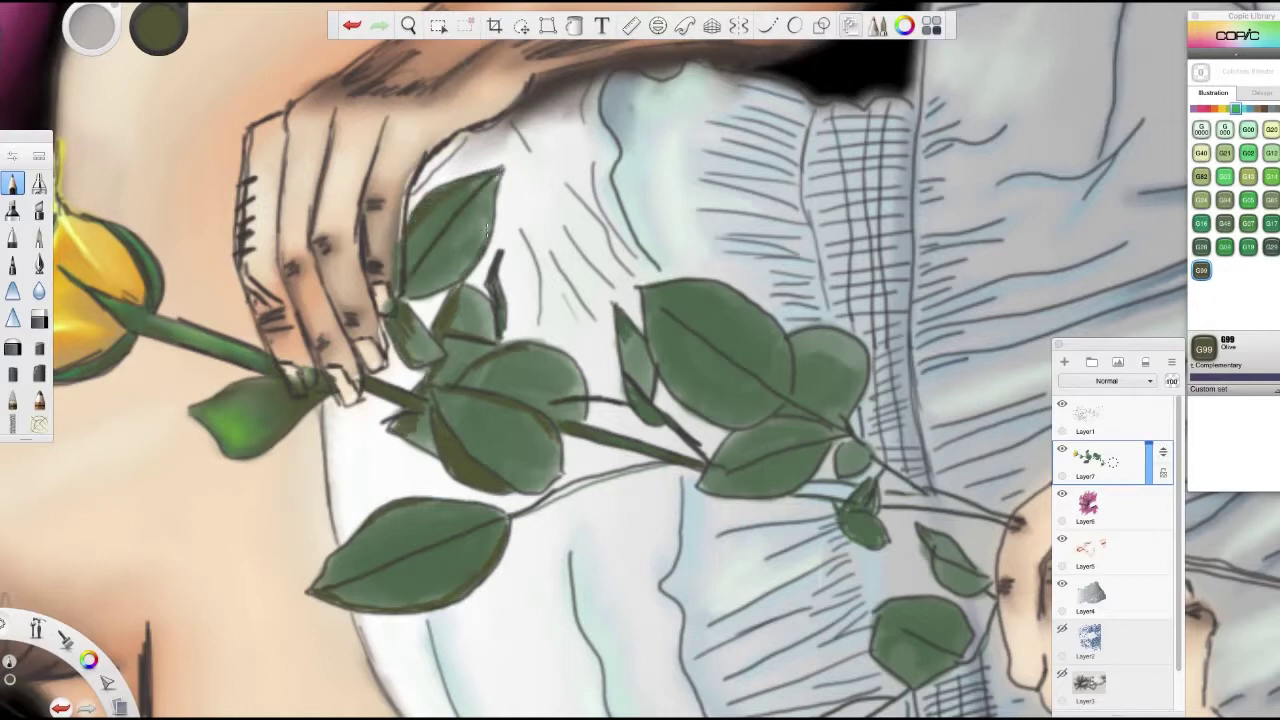
pyautogui.moveTo(620, 368)
pyautogui.mouseDown()
pyautogui.moveTo(650, 395)
pyautogui.moveTo(765, 300)
pyautogui.moveTo(855, 345)
pyautogui.moveTo(813, 333)
pyautogui.mouseUp()
pyautogui.moveTo(787, 421); pyautogui.dragTo(801, 481)
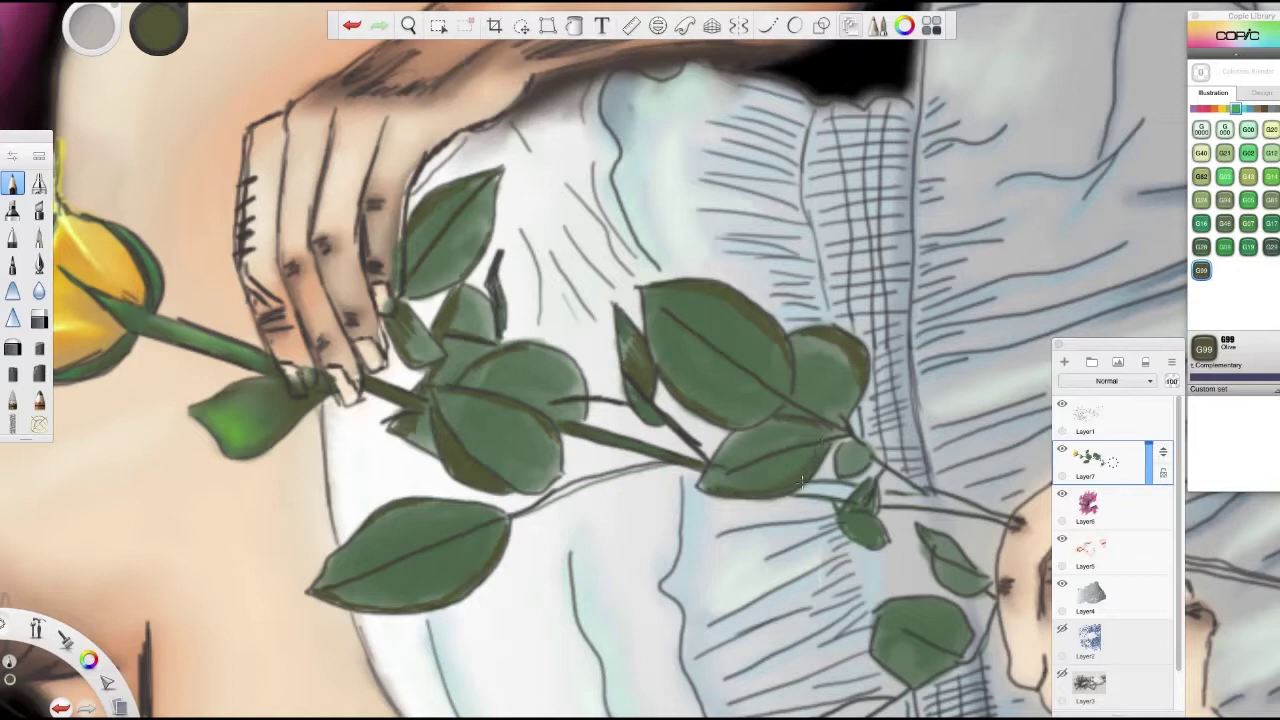
pyautogui.moveTo(960, 580)
pyautogui.mouseDown()
pyautogui.moveTo(940, 548)
pyautogui.moveTo(908, 632)
pyautogui.moveTo(876, 645)
pyautogui.mouseUp()
pyautogui.moveTo(922, 680); pyautogui.dragTo(962, 645)
# - Highlight the leaf centers with Copic G09 Veronese Green and G05 Emerald Green, and blend them with the sketch layer hidden
pyautogui.click(1224, 246)
pyautogui.moveTo(382, 568); pyautogui.dragTo(455, 572)
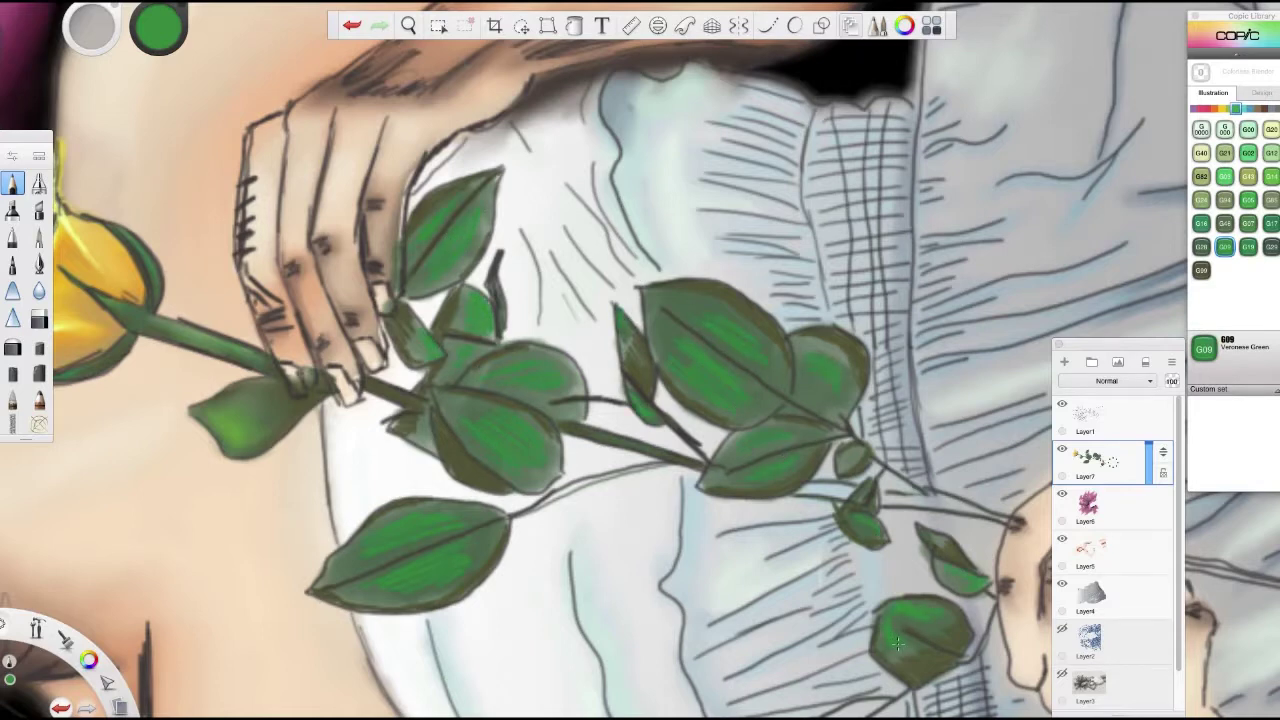
pyautogui.click(1248, 199)
pyautogui.moveTo(380, 522); pyautogui.dragTo(449, 550)
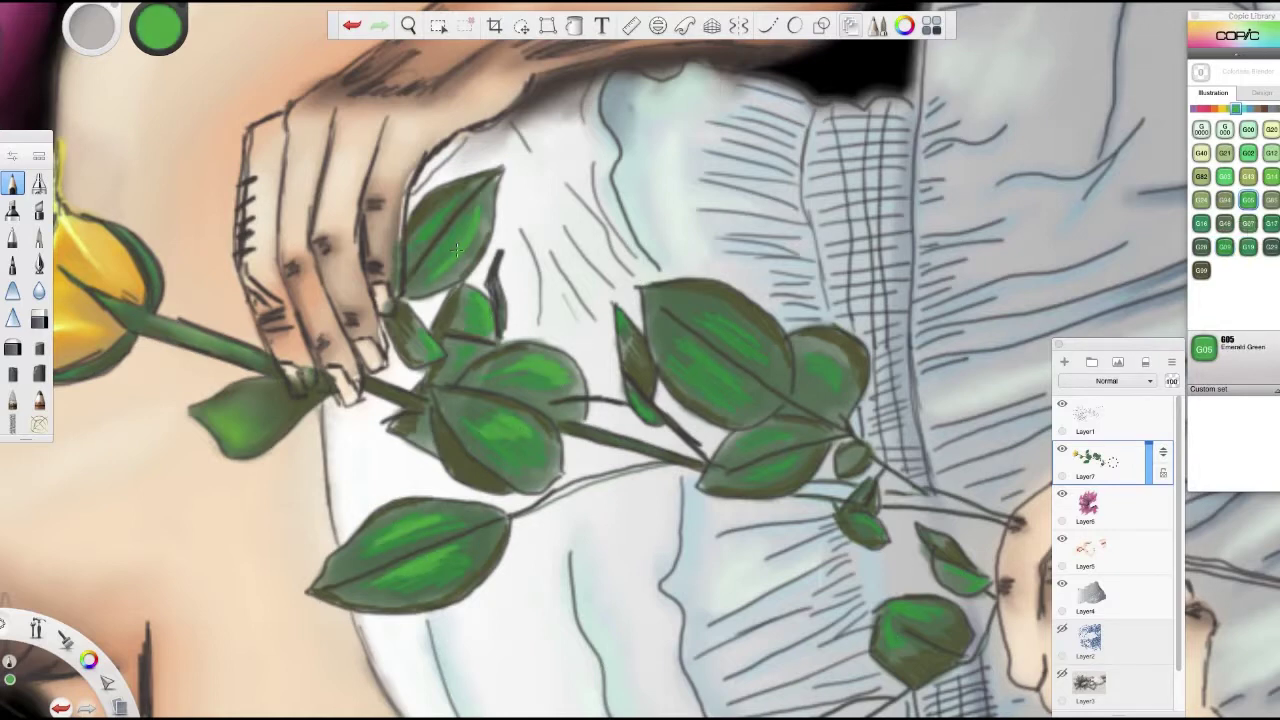
pyautogui.moveTo(698, 348); pyautogui.dragTo(716, 400)
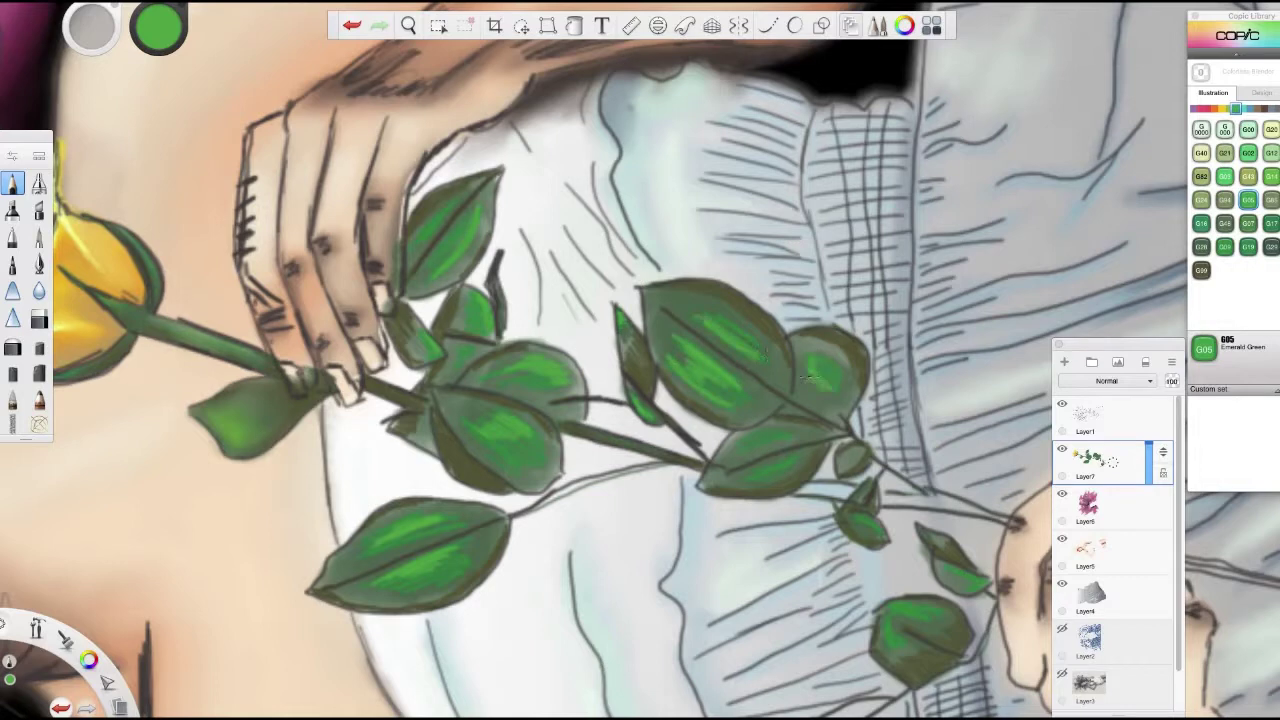
pyautogui.click(1062, 403)
pyautogui.click(12, 398)
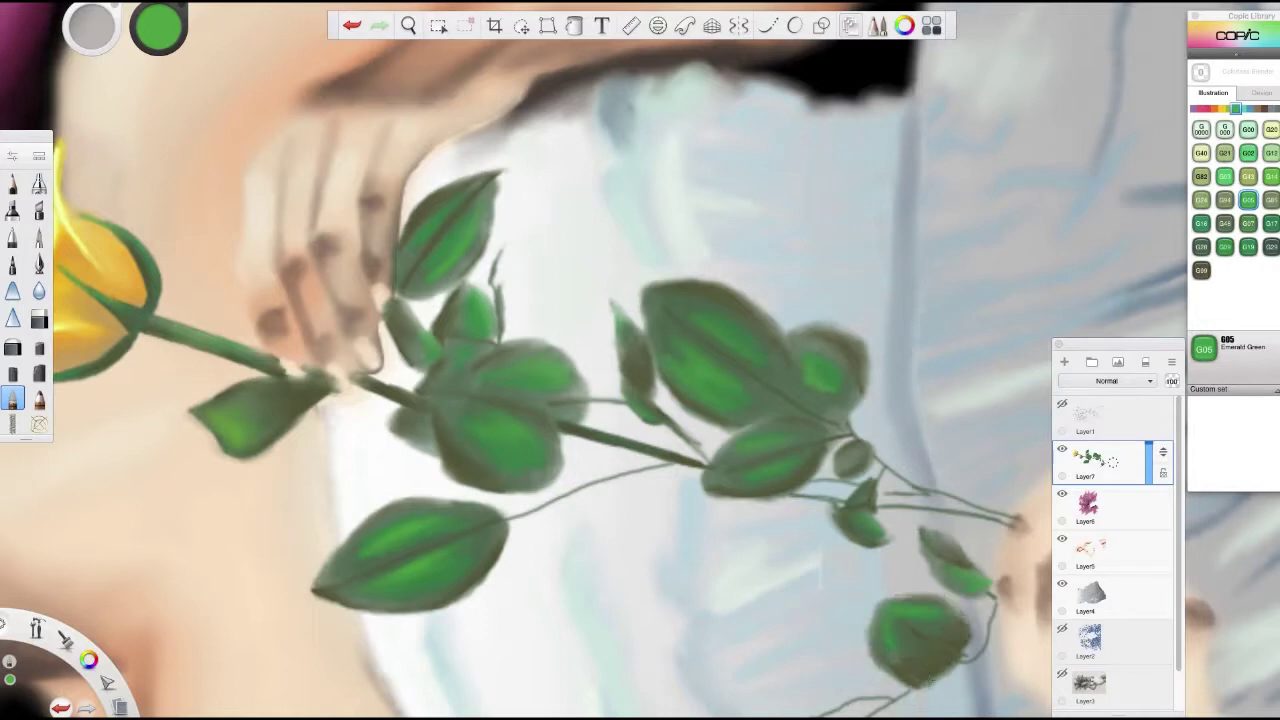
# - Paint the lowest leaf and the long stem running past the lower hand across the skirt with Copic G28 Ocean Green
pyautogui.moveTo(962, 616); pyautogui.dragTo(42, 377)
pyautogui.click(1201, 246)
pyautogui.moveTo(220, 430)
pyautogui.mouseDown()
pyautogui.moveTo(150, 500)
pyautogui.moveTo(200, 450)
pyautogui.mouseUp()
pyautogui.click(12, 183)
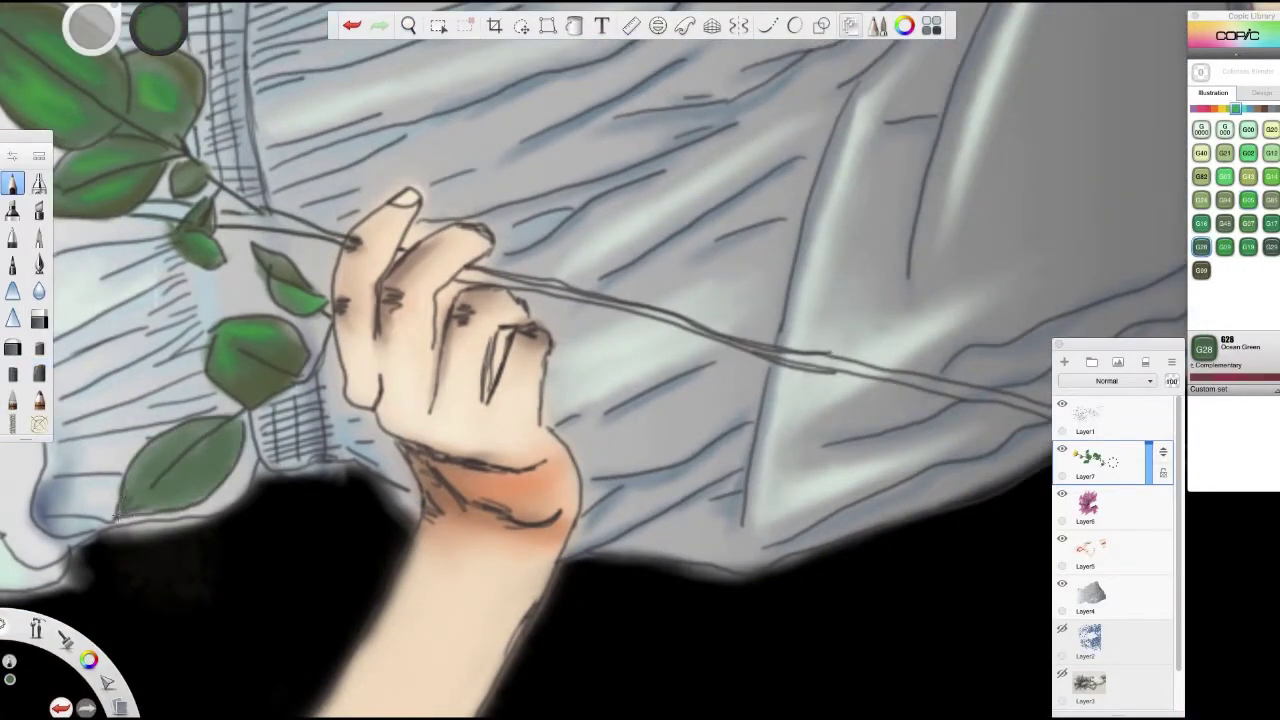
pyautogui.moveTo(480, 283); pyautogui.dragTo(1050, 412)
# - Shade the lowest leaf and long stem with Copic G99 Olive, highlight them with G05 Emerald Green, and blend
pyautogui.click(1201, 270)
pyautogui.moveTo(230, 432); pyautogui.dragTo(178, 507)
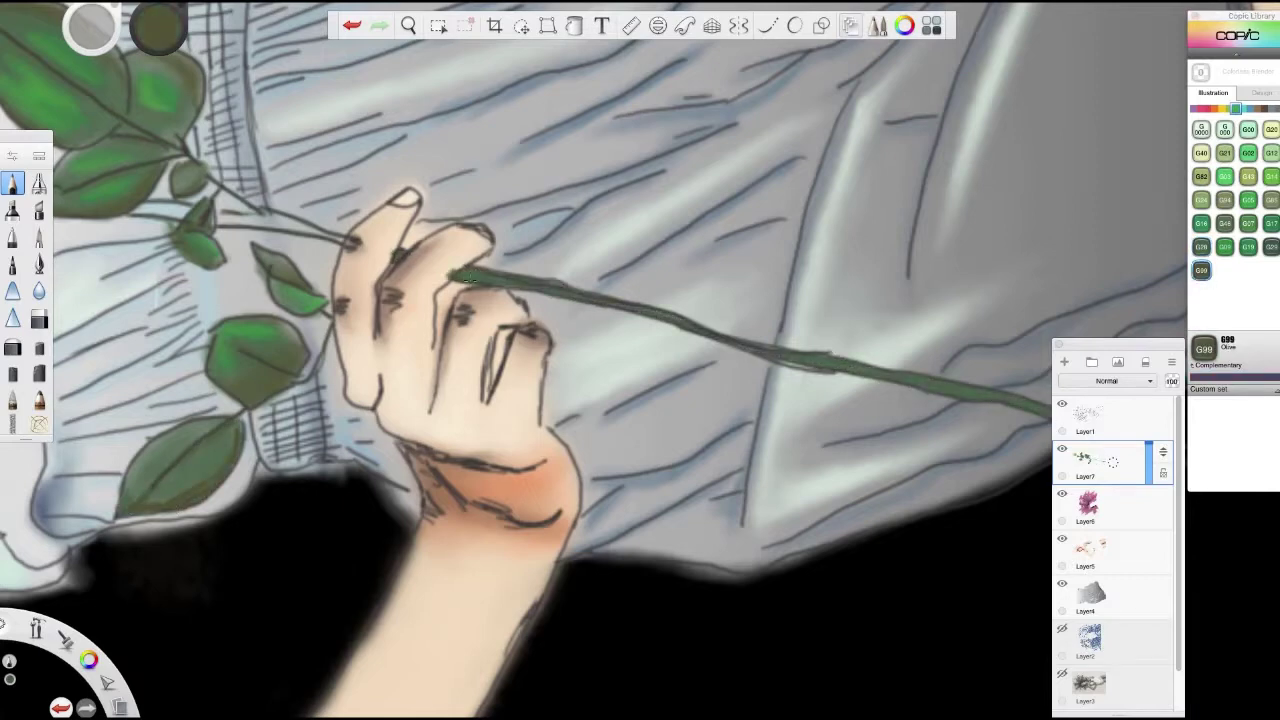
pyautogui.click(1225, 246)
pyautogui.keyDown('alt'); pyautogui.click(193, 447); pyautogui.keyUp('alt')
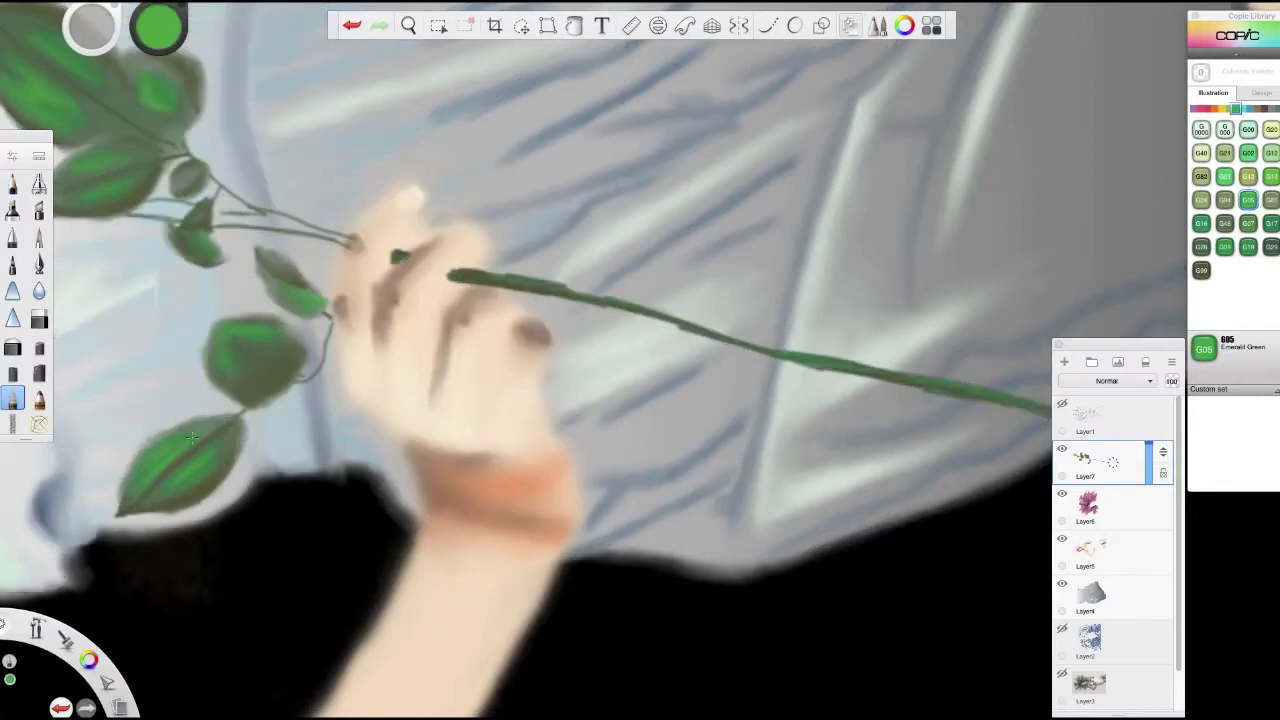
pyautogui.moveTo(737, 326); pyautogui.dragTo(342, 306)
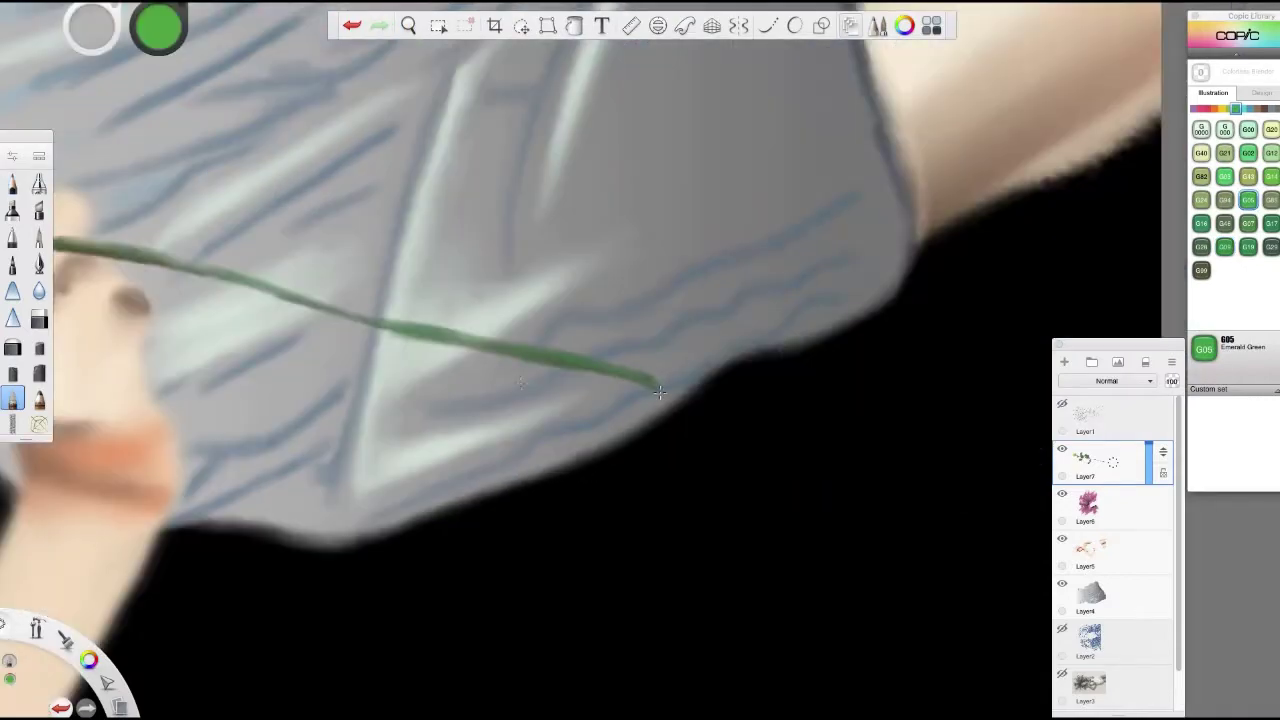
# - Select the skin layer, Layer5, and add light touches to the woman's face with Copic E0000 Floral White
pyautogui.click(408, 30)
pyautogui.scroll(5, 583, 310)
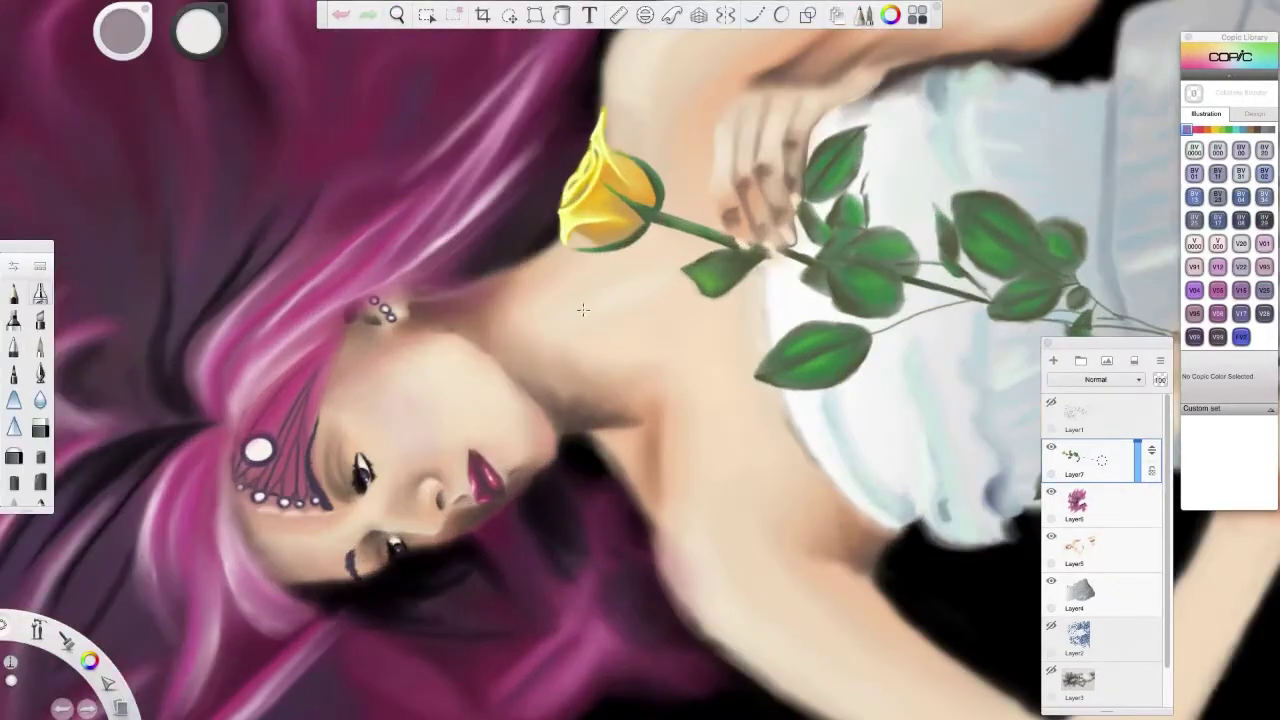
pyautogui.click(730, 478)
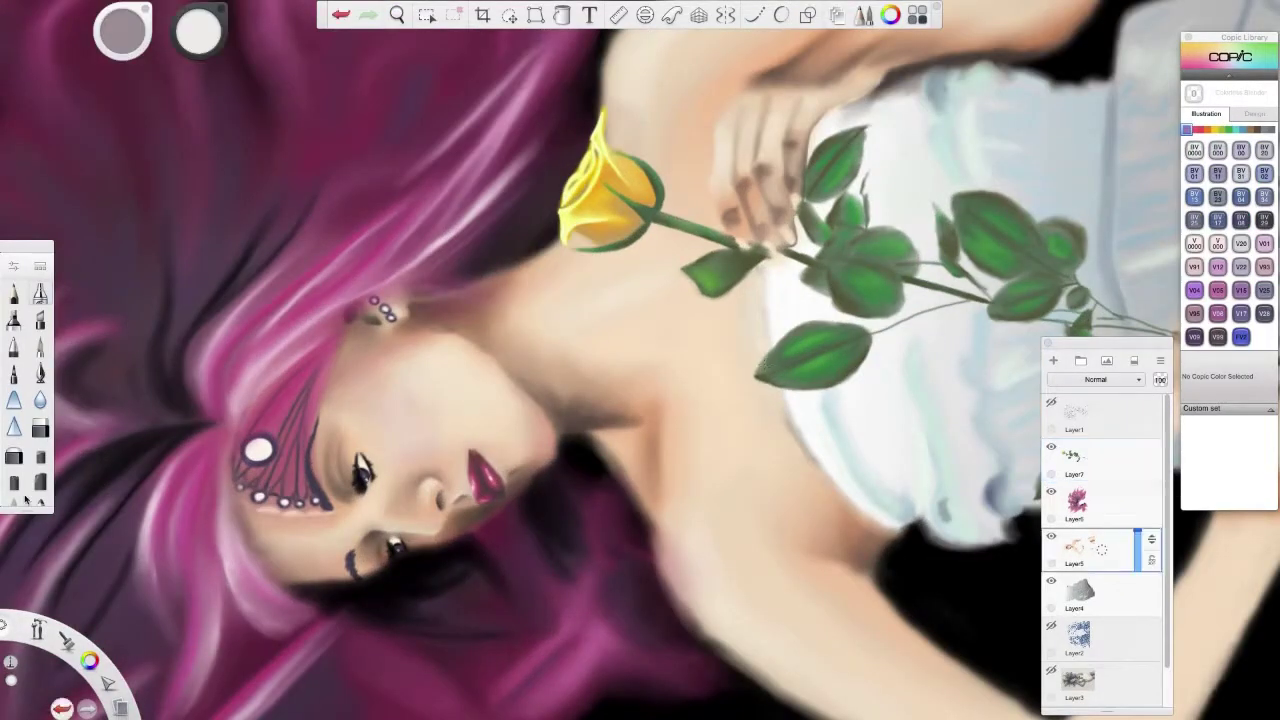
pyautogui.click(325, 382)
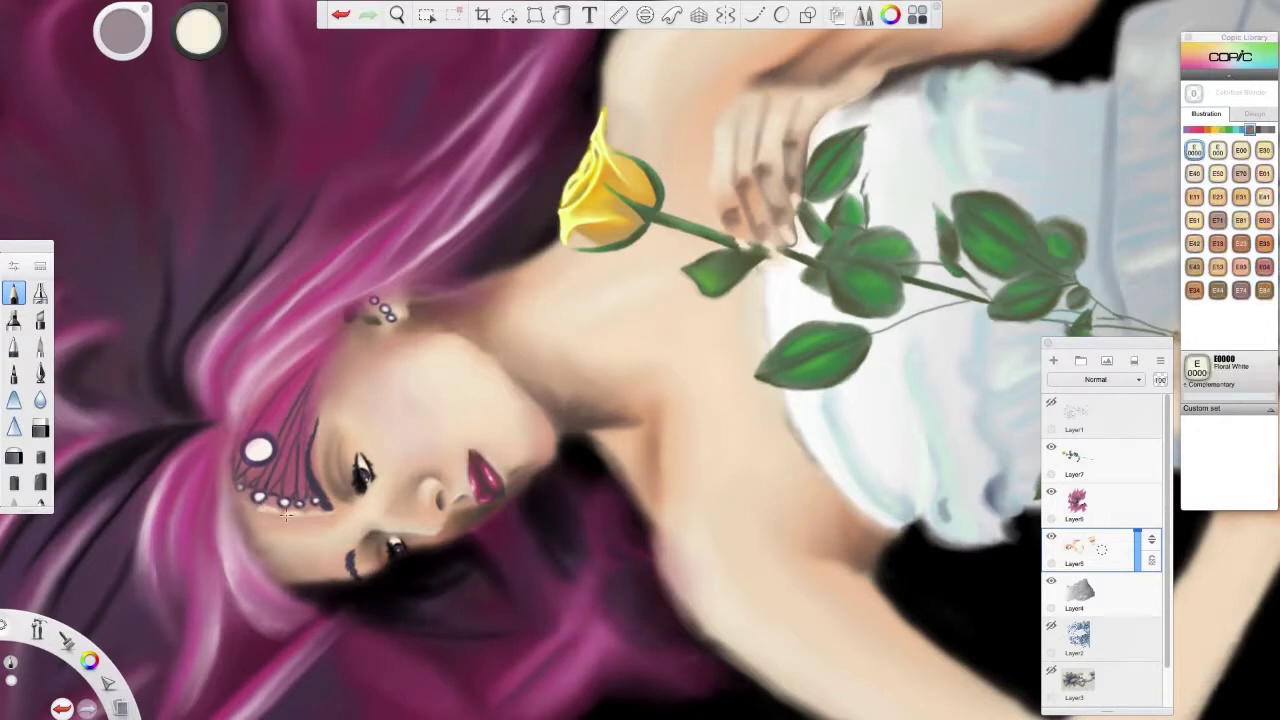
# - Show the blue butterfly layer, Layer2, and add a new layer above the rose layer
pyautogui.scroll(-3, 543, 406)
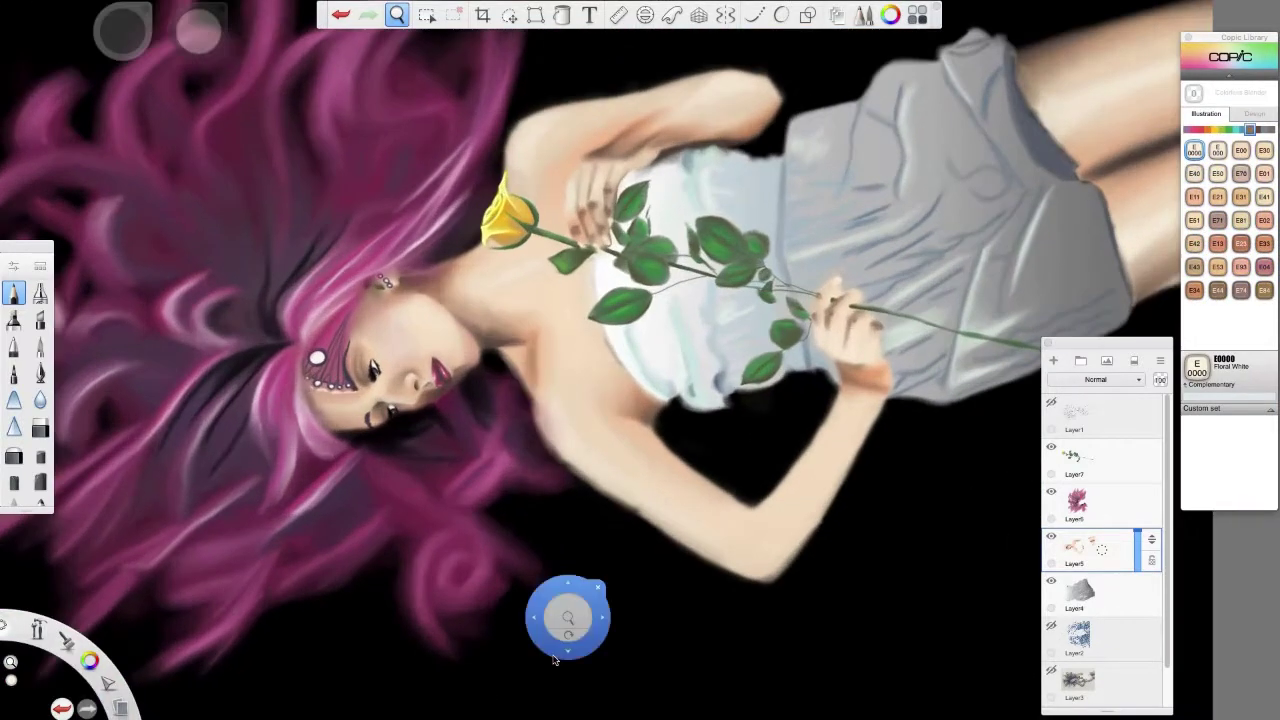
pyautogui.click(1051, 625)
pyautogui.click(1101, 463)
pyautogui.hotkey('ctrl', 'shift', 'n')
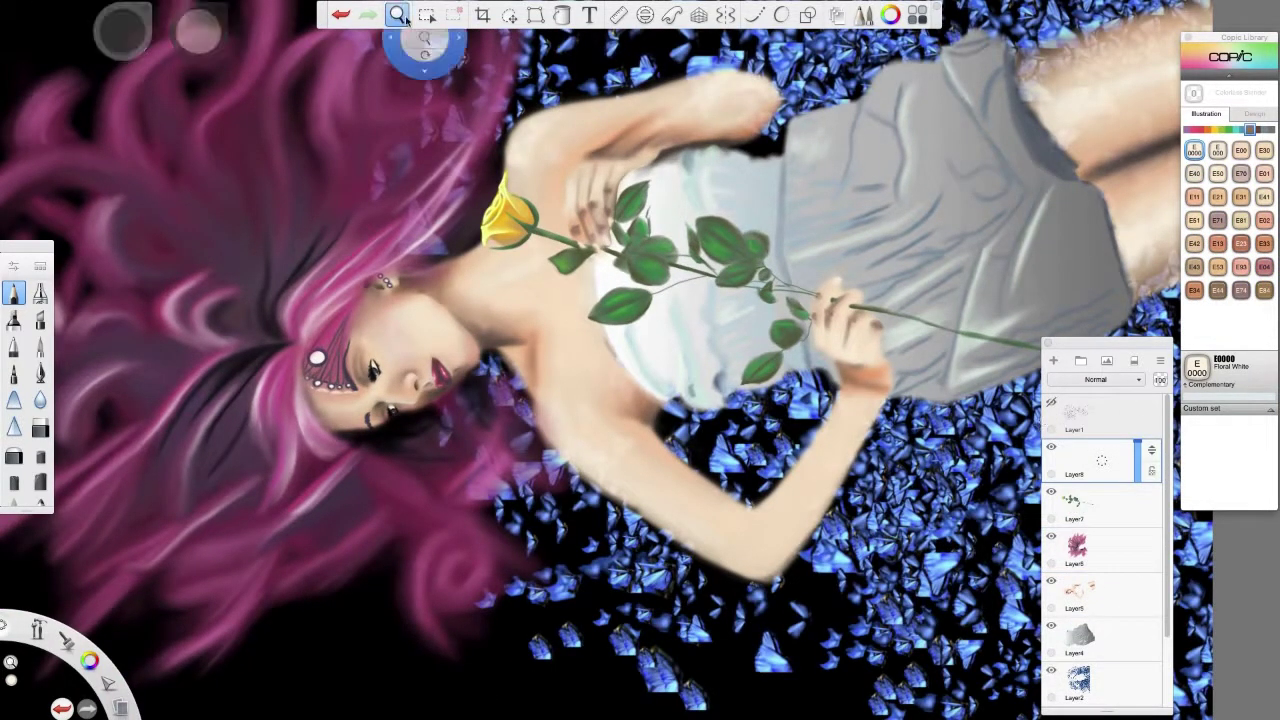
# - Paint a small butterfly below the bent arm using BG05 Holiday Blue, BG11 Moon White highlights and BG78 Bronze shading
pyautogui.scroll(5, 601, 556)
pyautogui.click(1237, 130)
pyautogui.click(1264, 219)
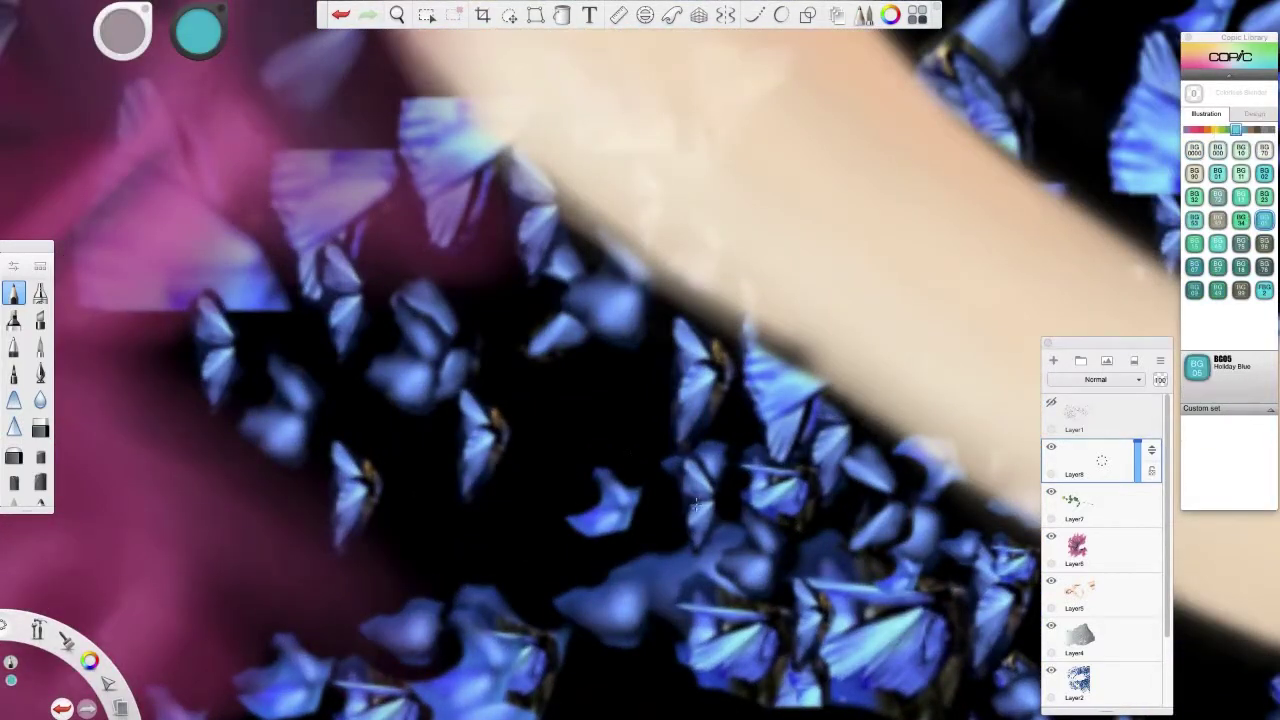
pyautogui.keyDown('alt'); pyautogui.click(695, 513); pyautogui.keyUp('alt')
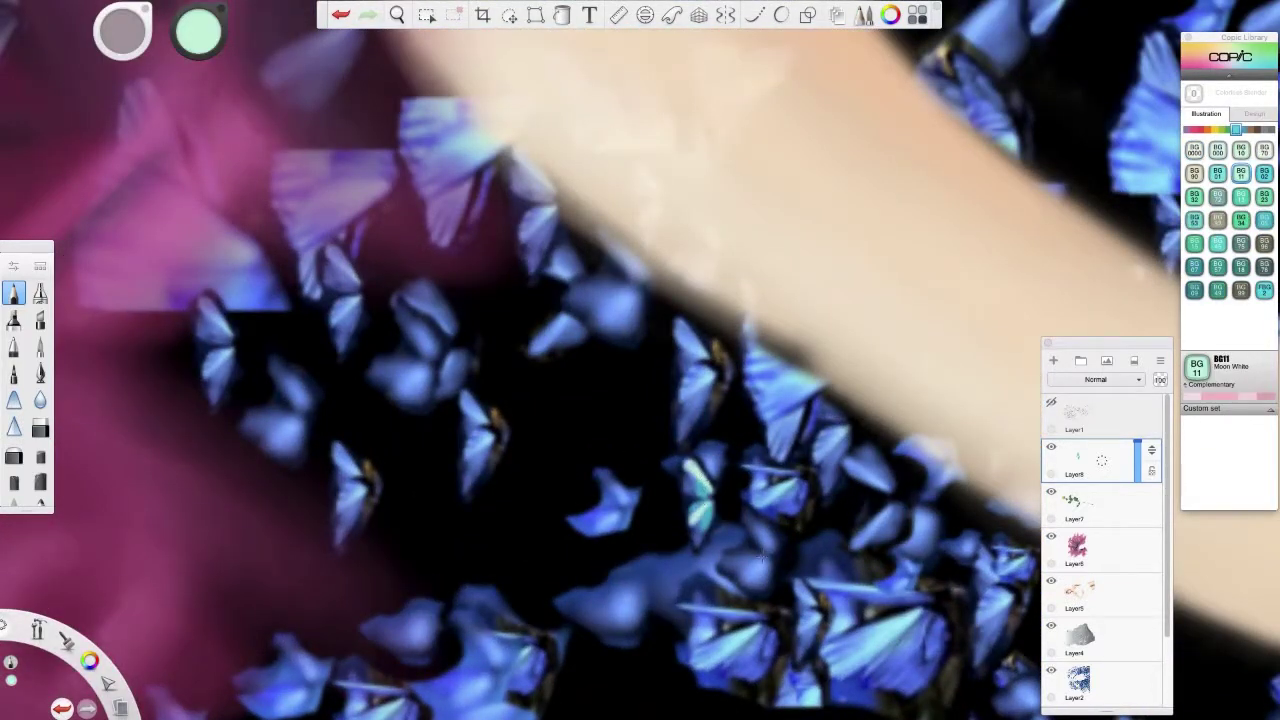
pyautogui.keyDown('alt'); pyautogui.click(697, 537); pyautogui.keyUp('alt')
pyautogui.keyDown('alt'); pyautogui.click(700, 490); pyautogui.keyUp('alt')
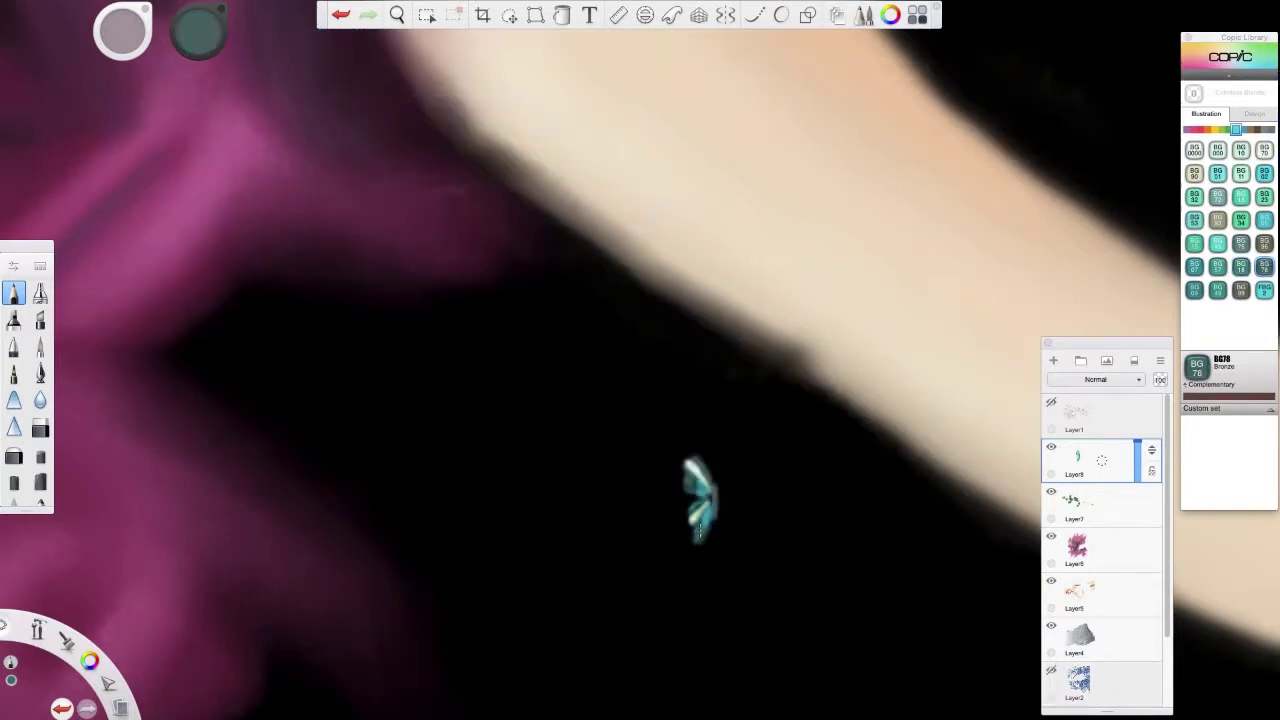
pyautogui.keyDown('alt'); pyautogui.click(700, 527); pyautogui.keyUp('alt')
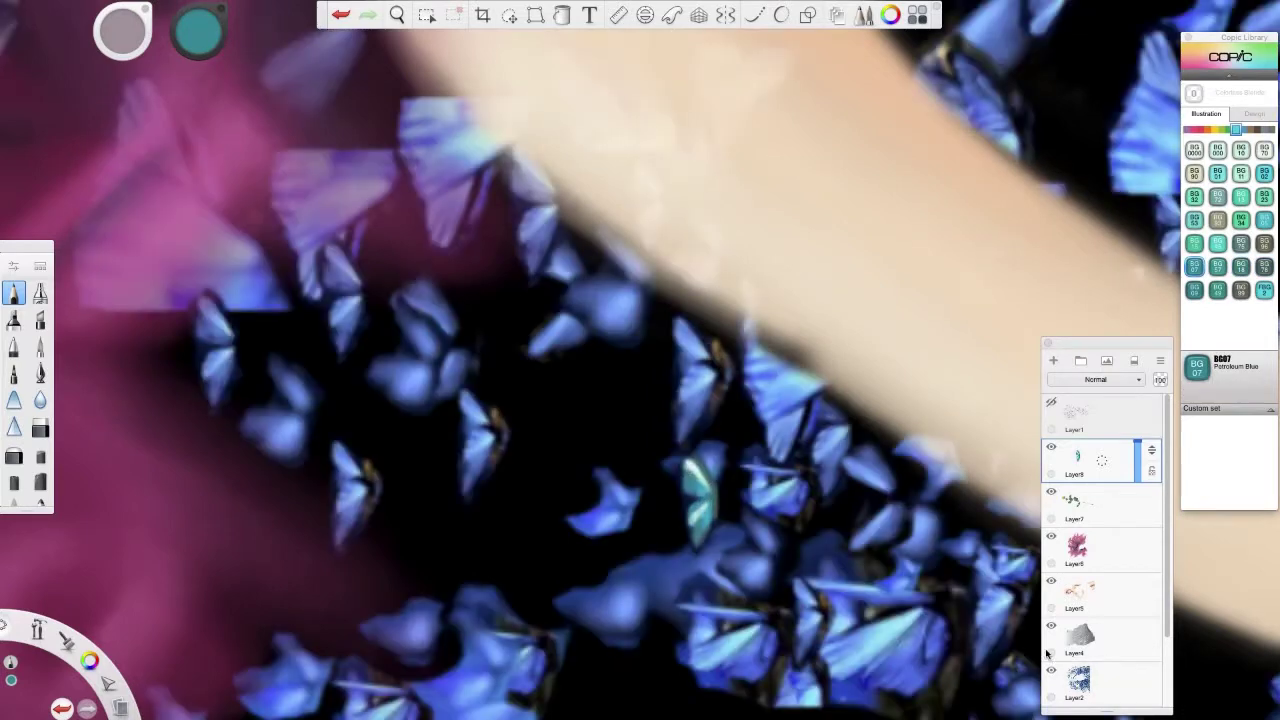
# - Paint the butterfly just above it, highlighting the wings with BG11 Moon White and BG53 Ice Mist and shading with BG49 Duck Blue
pyautogui.keyDown('alt'); pyautogui.click(698, 394); pyautogui.keyUp('alt')
pyautogui.keyDown('alt'); pyautogui.click(689, 380); pyautogui.keyUp('alt')
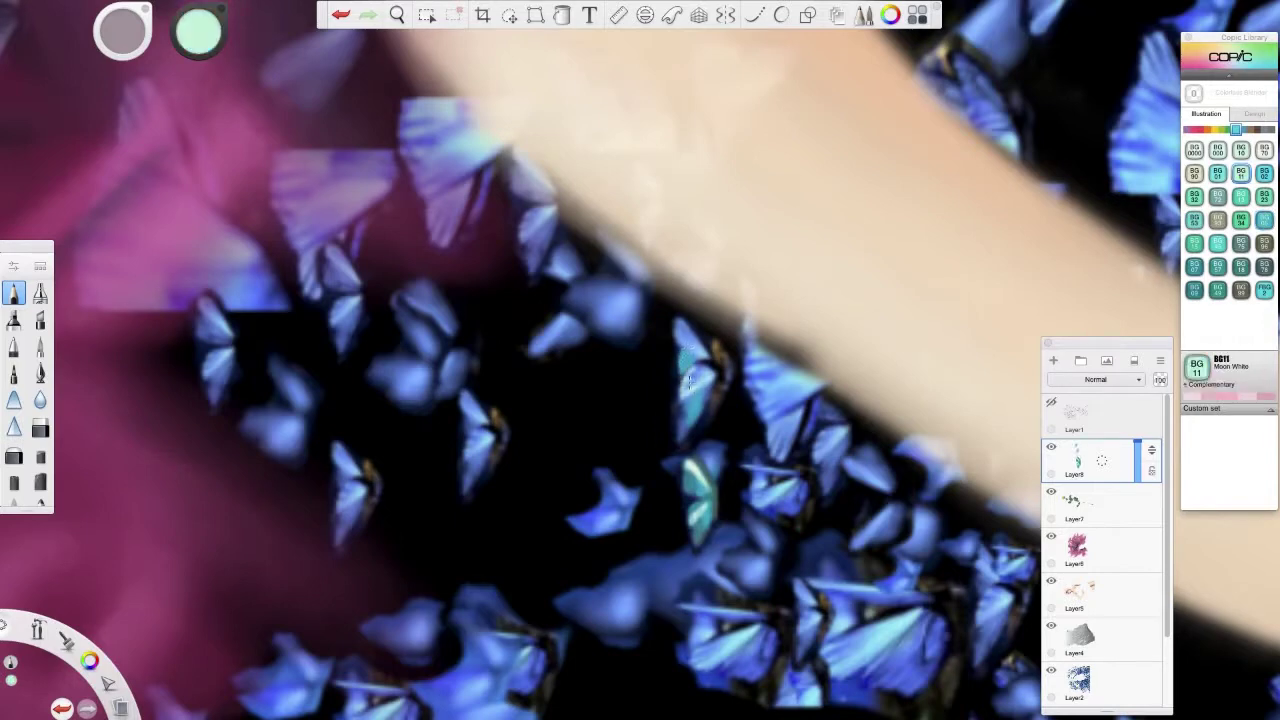
pyautogui.keyDown('alt'); pyautogui.click(707, 376); pyautogui.keyUp('alt')
pyautogui.keyDown('alt'); pyautogui.click(692, 343); pyautogui.keyUp('alt')
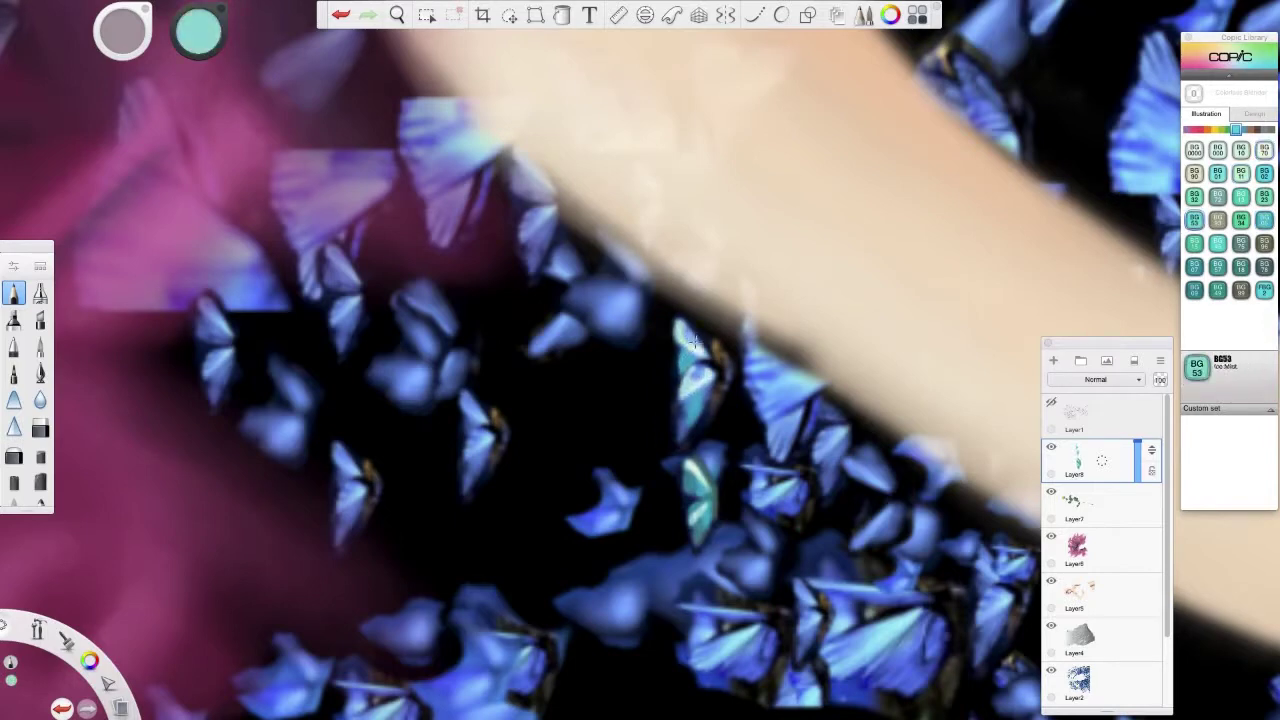
pyautogui.keyDown('alt'); pyautogui.click(719, 497); pyautogui.keyUp('alt')
pyautogui.keyDown('alt'); pyautogui.click(697, 402); pyautogui.keyUp('alt')
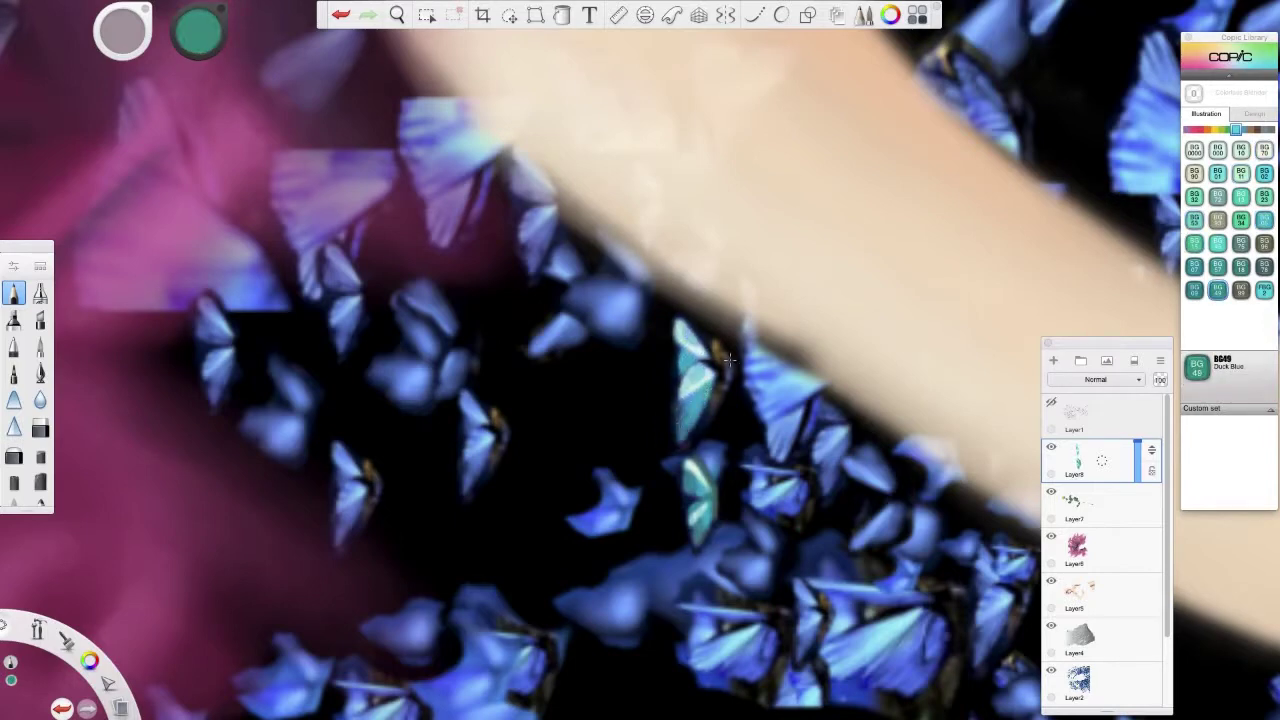
pyautogui.keyDown('alt'); pyautogui.click(722, 381); pyautogui.keyUp('alt')
pyautogui.keyDown('alt'); pyautogui.click(686, 404); pyautogui.keyUp('alt')
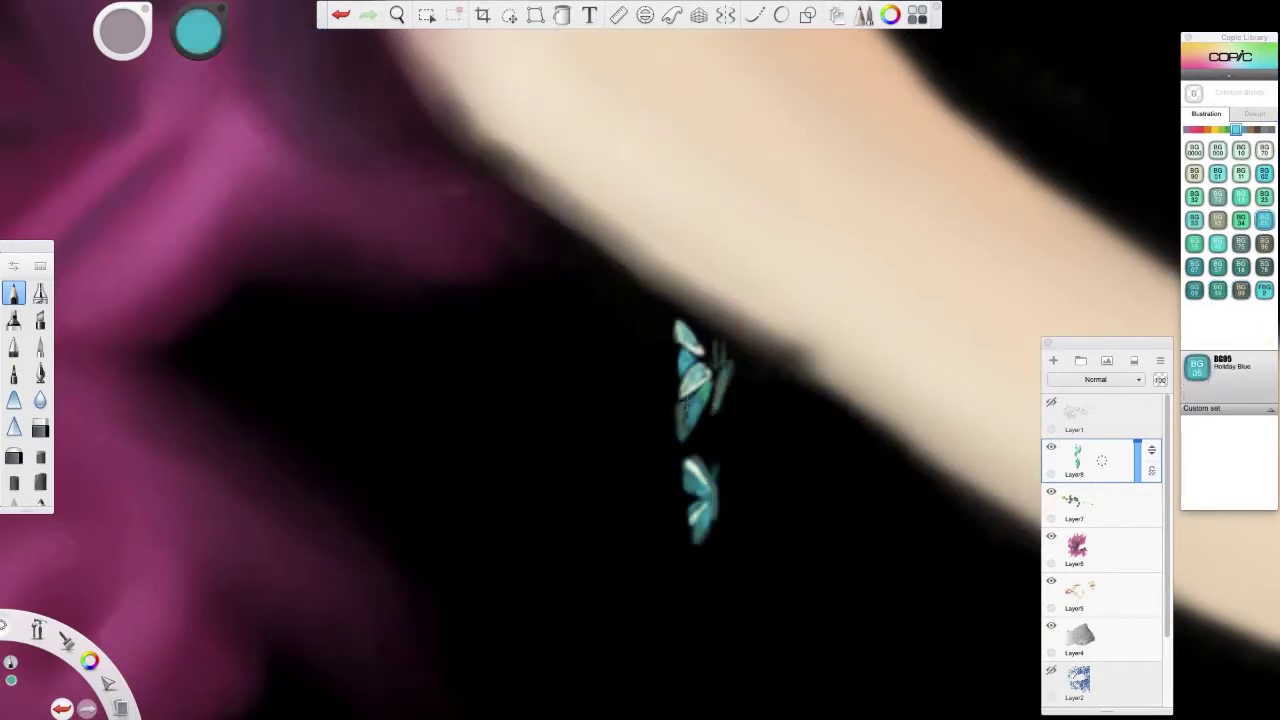
# - Refine the upper butterfly's wings with BG05 Holiday Blue, BG0000 Snow Green and BG000 Pale Aqua
pyautogui.keyDown('alt'); pyautogui.click(700, 395); pyautogui.keyUp('alt')
pyautogui.keyDown('alt'); pyautogui.click(716, 388); pyautogui.keyUp('alt')
pyautogui.keyDown('alt'); pyautogui.click(688, 362); pyautogui.keyUp('alt')
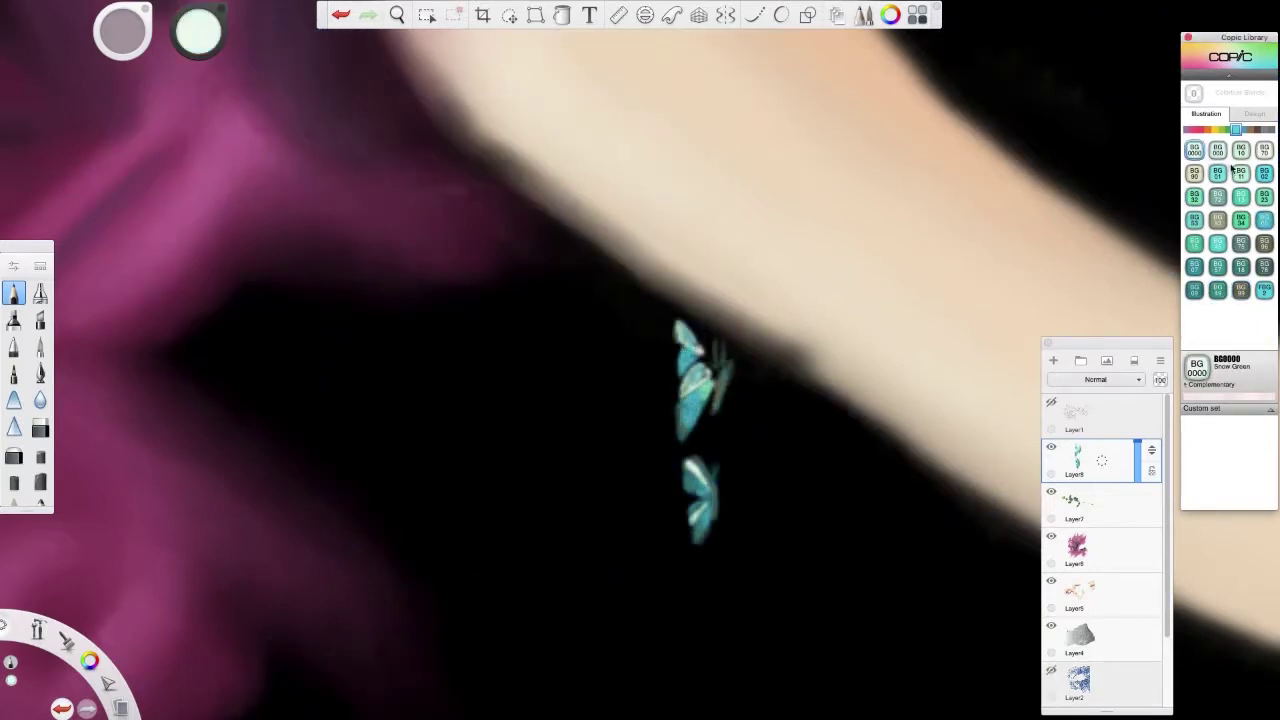
pyautogui.keyDown('alt'); pyautogui.click(698, 348); pyautogui.keyUp('alt')
pyautogui.keyDown('alt'); pyautogui.click(700, 352); pyautogui.keyUp('alt')
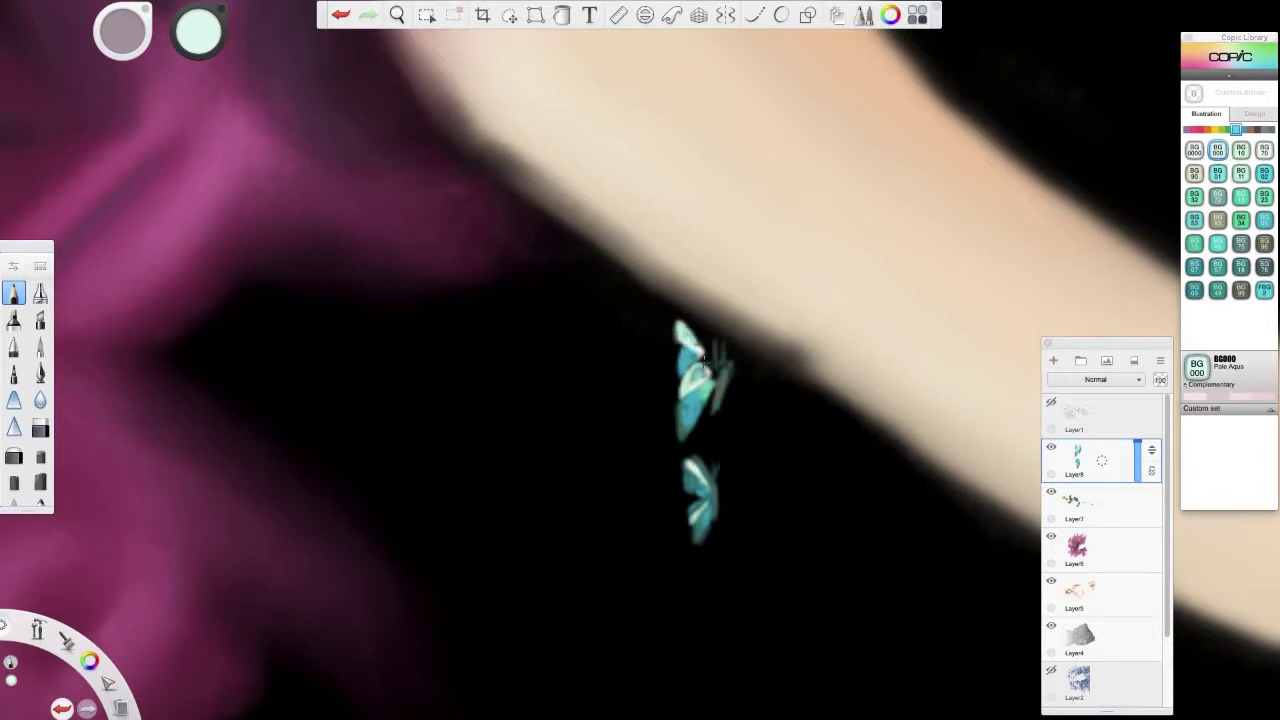
# - Show the blue butterfly reference and paint the wings of the neighbouring small butterfly with BG11 Moon White and BG57 Jasper
pyautogui.click(1051, 670)
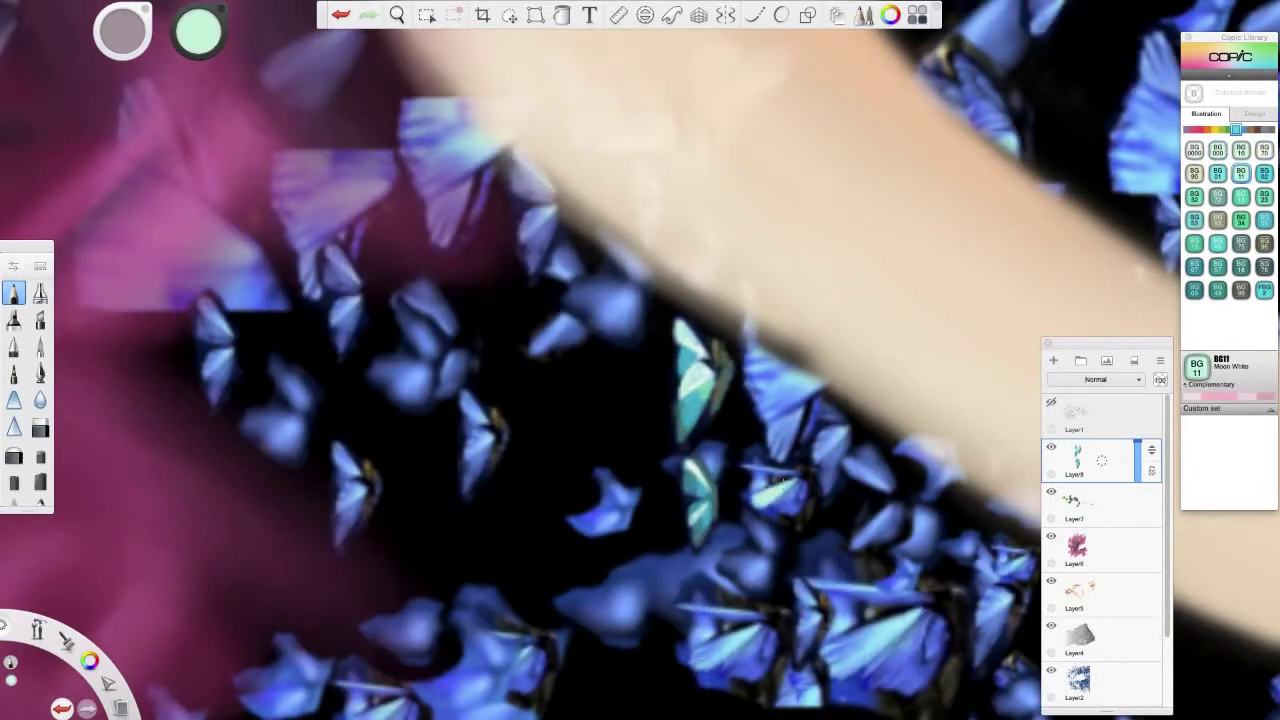
pyautogui.keyDown('alt'); pyautogui.click(780, 491); pyautogui.keyUp('alt')
pyautogui.keyDown('alt'); pyautogui.click(786, 472); pyautogui.keyUp('alt')
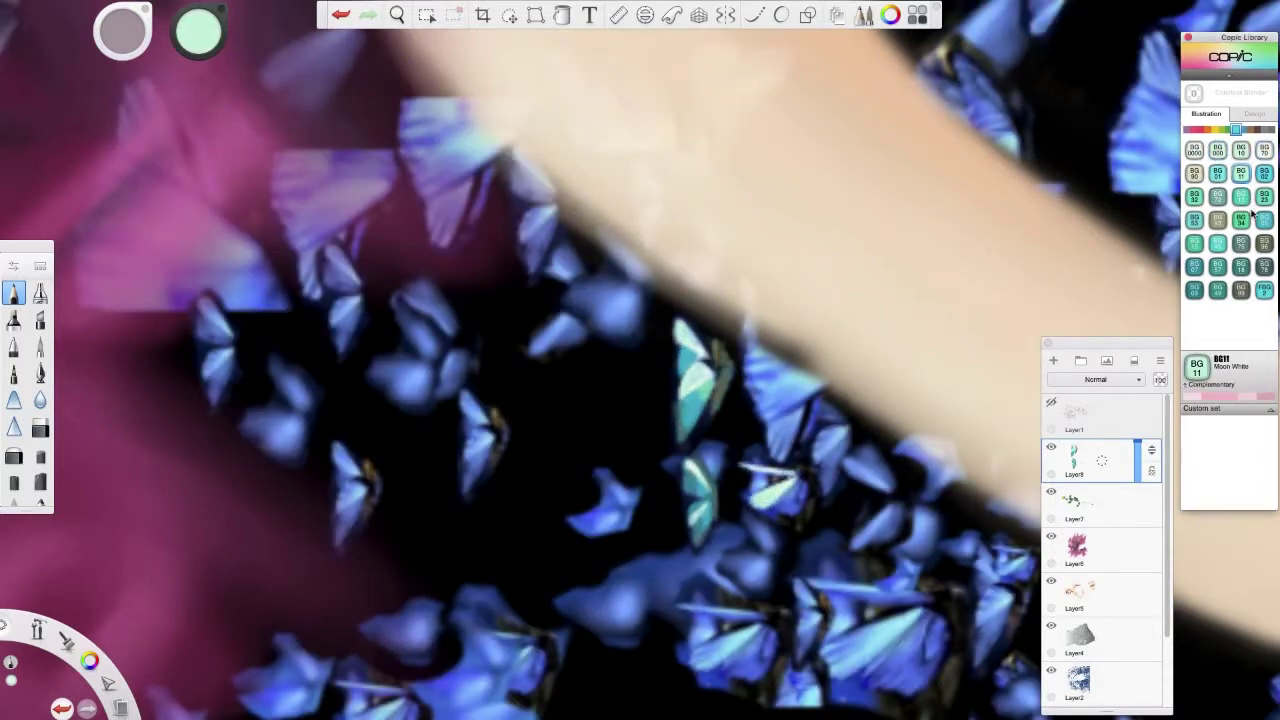
pyautogui.keyDown('alt'); pyautogui.click(790, 498); pyautogui.keyUp('alt')
pyautogui.keyDown('alt'); pyautogui.click(781, 503); pyautogui.keyUp('alt')
pyautogui.keyDown('alt'); pyautogui.click(791, 510); pyautogui.keyUp('alt')
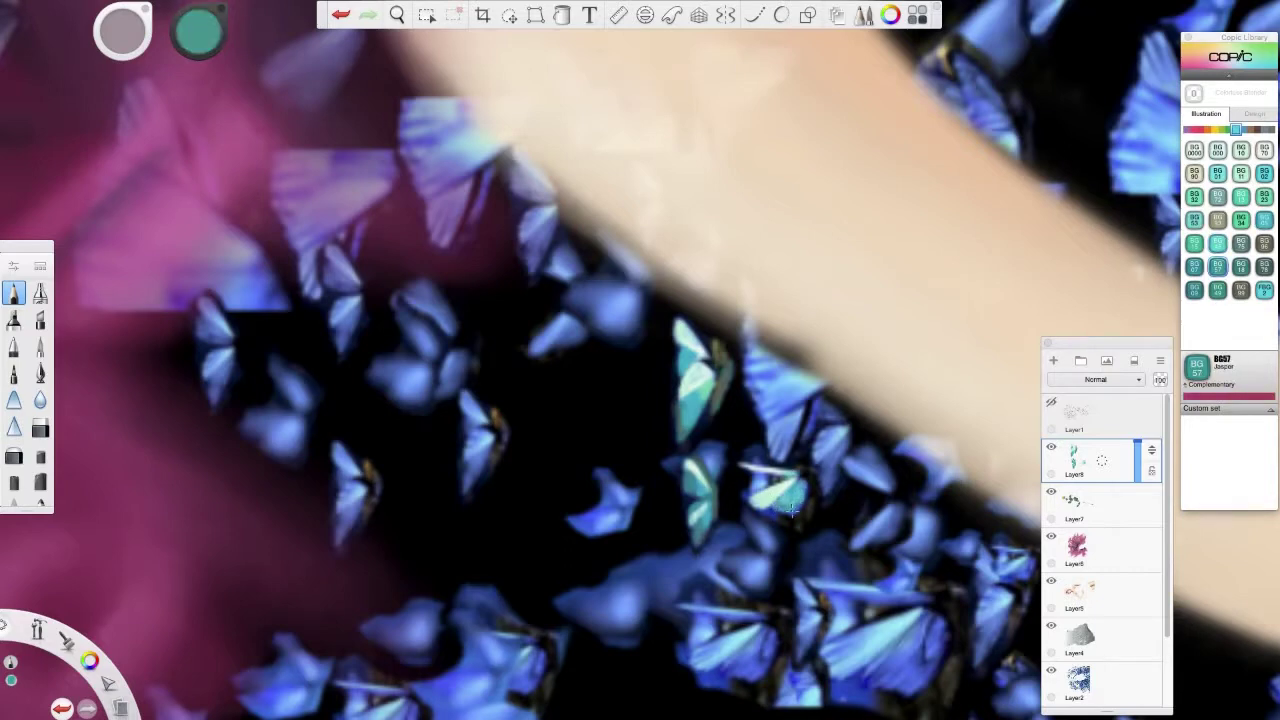
# - Hide the reference butterflies and paint the third butterfly's body and antennae with BG99 Flagstone Blue and BG18 Teal Blue
pyautogui.click(1051, 670)
pyautogui.keyDown('alt'); pyautogui.click(795, 480); pyautogui.keyUp('alt')
pyautogui.keyDown('alt'); pyautogui.click(797, 478); pyautogui.keyUp('alt')
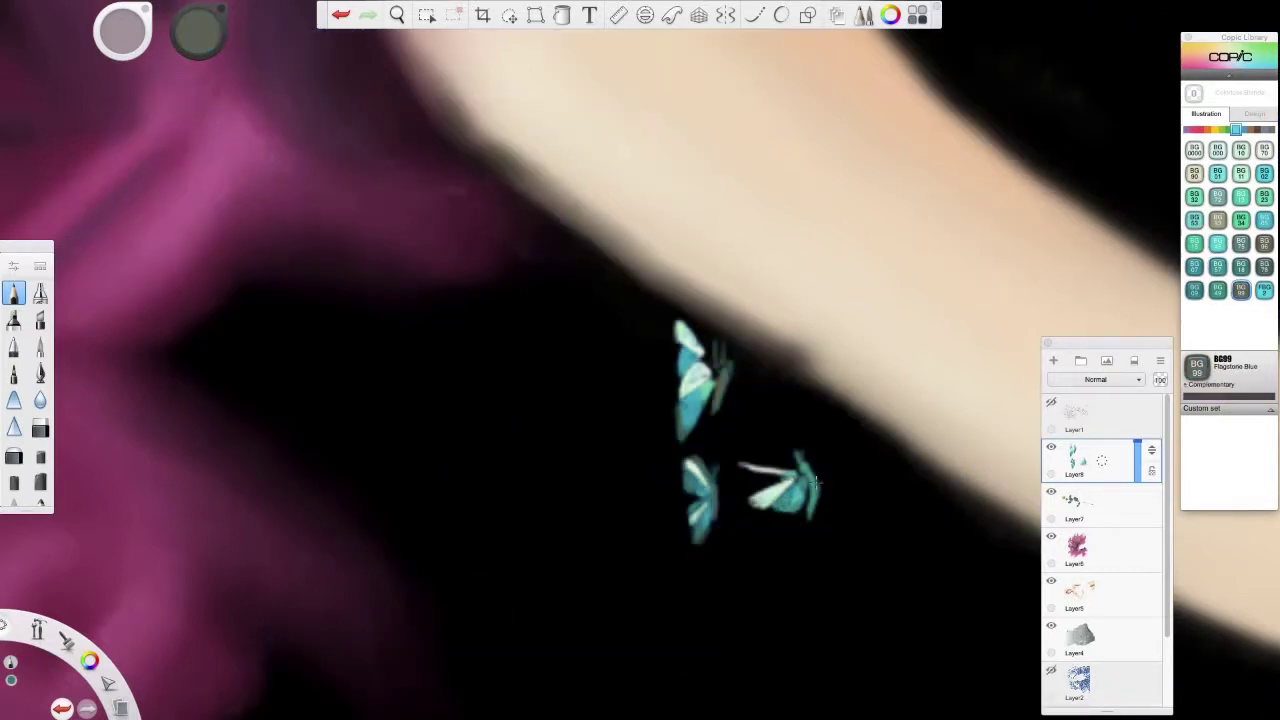
pyautogui.keyDown('alt'); pyautogui.click(812, 490); pyautogui.keyUp('alt')
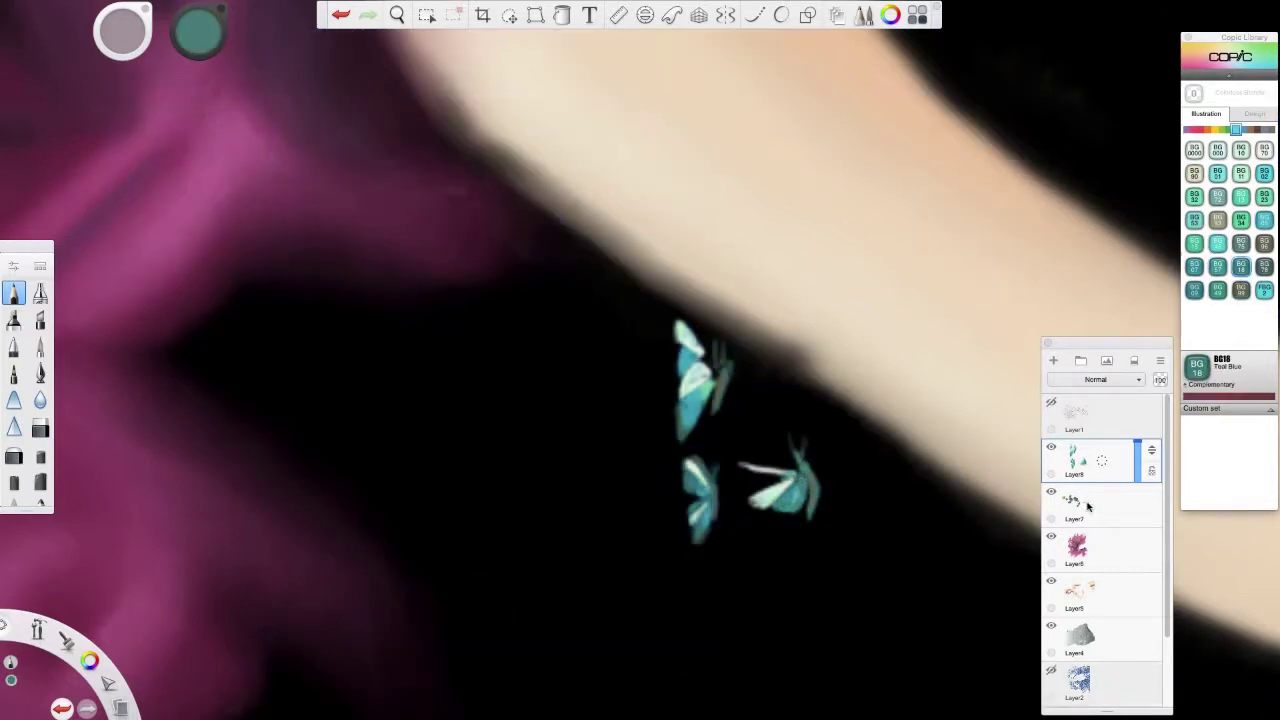
# - Paint the fourth butterfly closest to the arm with BG05 Holiday Blue and BG07 Petroleum Blue, adding a BG99 Flagstone Blue body
pyautogui.click(1051, 670)
pyautogui.keyDown('alt'); pyautogui.click(870, 525); pyautogui.keyUp('alt')
pyautogui.keyDown('alt'); pyautogui.click(948, 490); pyautogui.keyUp('alt')
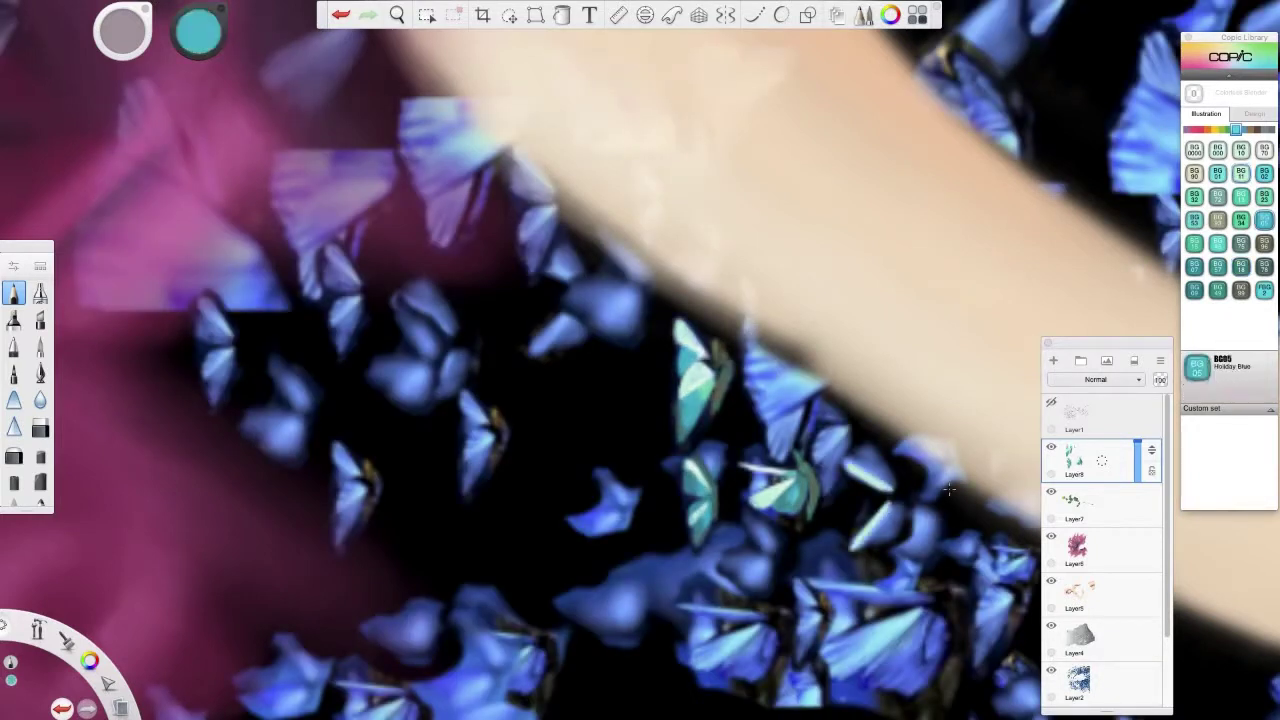
pyautogui.keyDown('alt'); pyautogui.click(893, 478); pyautogui.keyUp('alt')
pyautogui.click(1051, 670)
pyautogui.keyDown('alt'); pyautogui.click(878, 478); pyautogui.keyUp('alt')
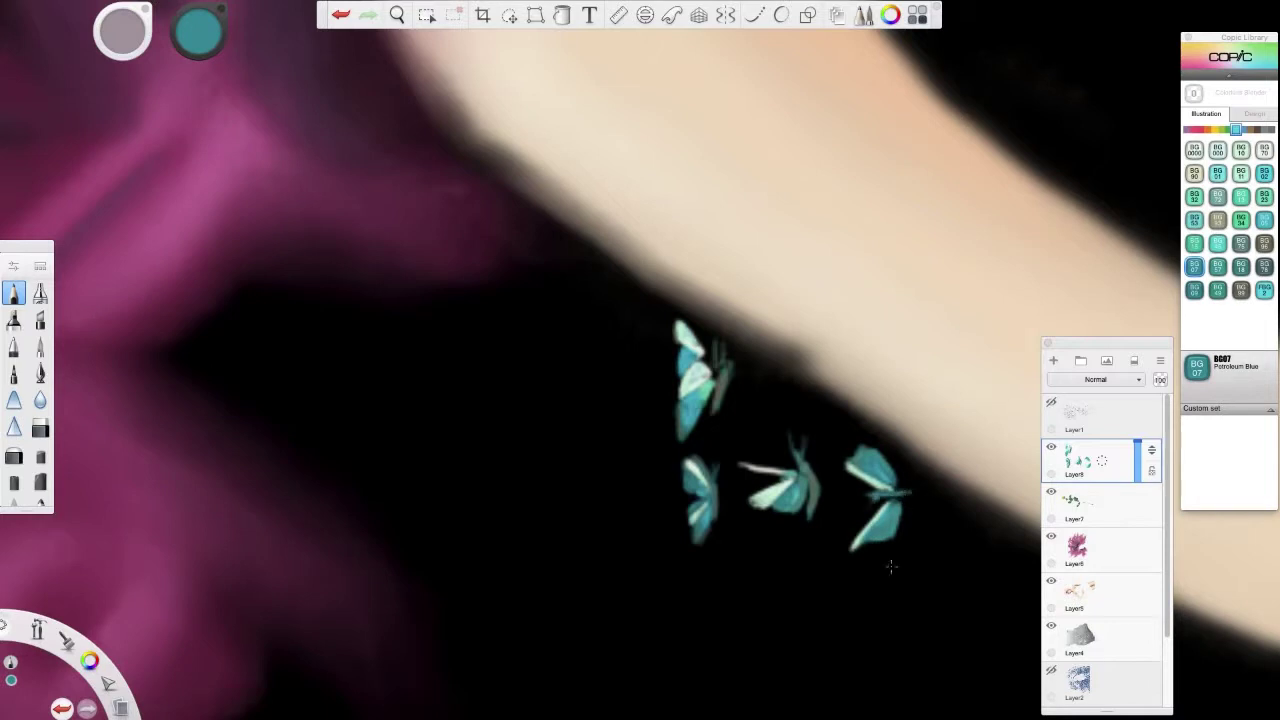
pyautogui.keyDown('alt'); pyautogui.click(893, 492); pyautogui.keyUp('alt')
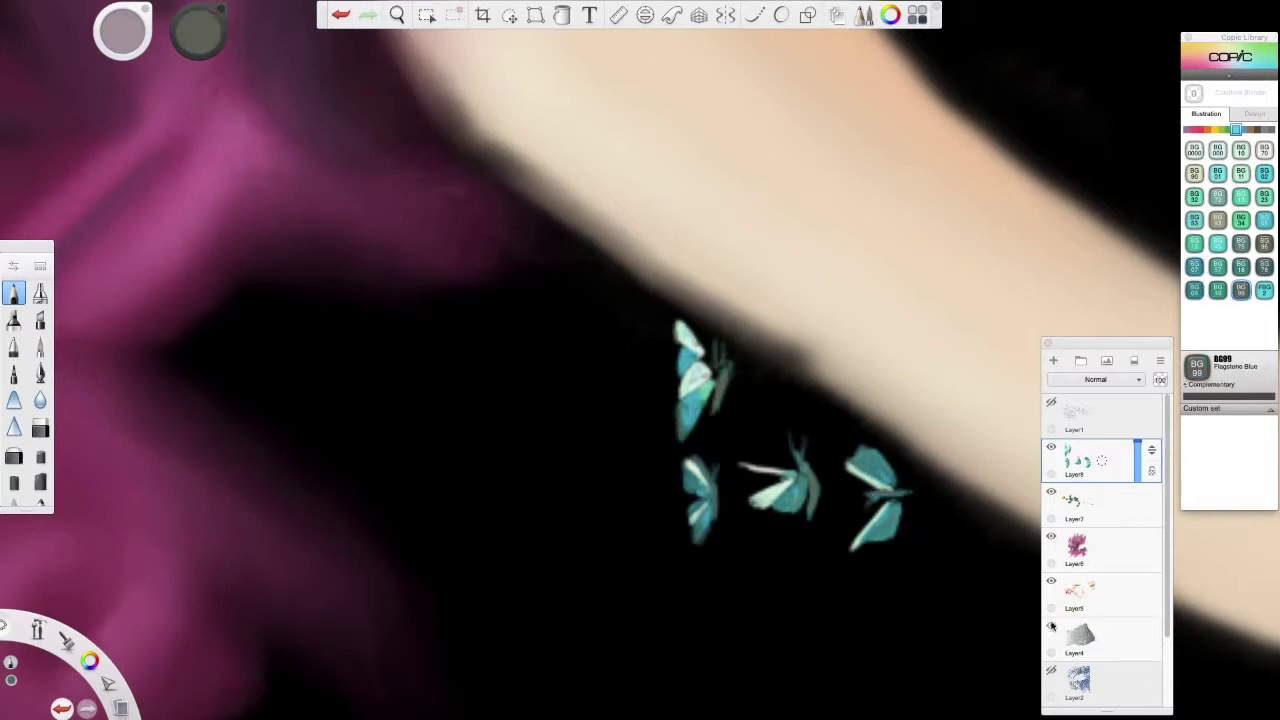
# - Show the reference butterflies and paint light wing streaks on the large butterfly below with BG70 Ocean Mist
pyautogui.click(1051, 670)
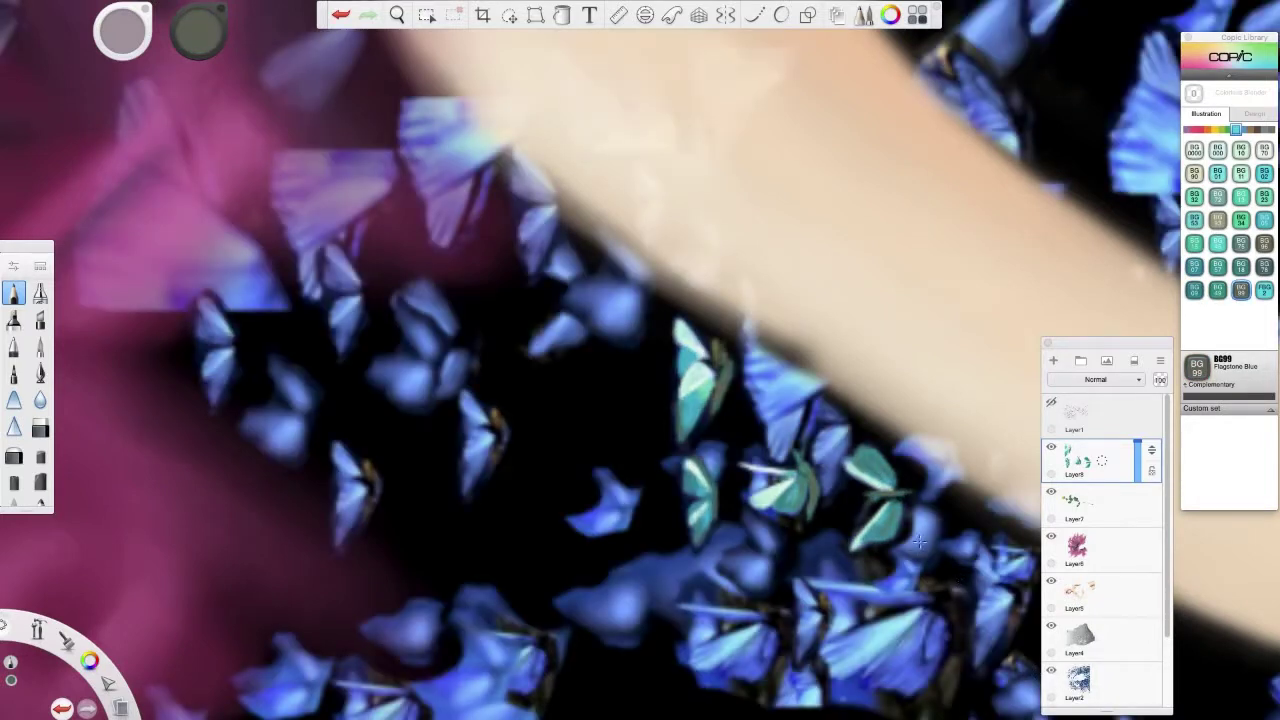
pyautogui.scroll(-5, 978, 364)
pyautogui.moveTo(529, 294); pyautogui.dragTo(766, 263)
pyautogui.moveTo(745, 465); pyautogui.dragTo(760, 490)
pyautogui.click(1243, 150)
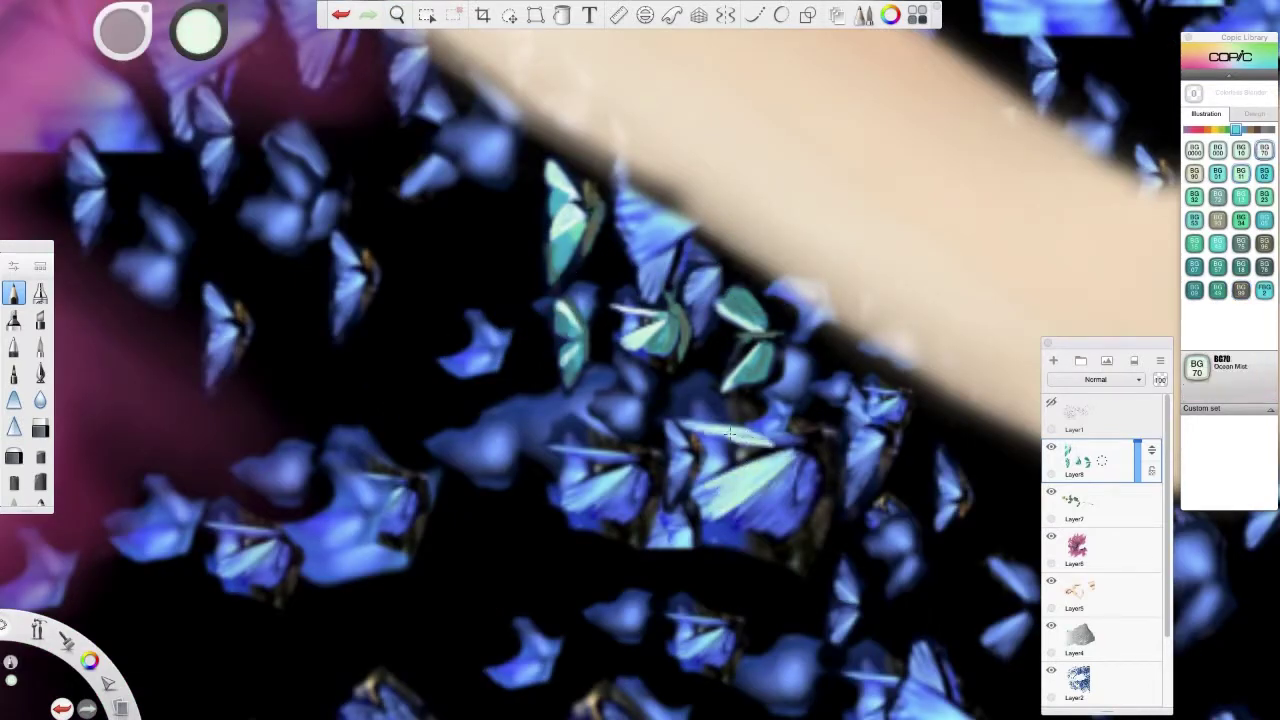
# - Fill the large butterfly's wings with BG05 Holiday Blue and shade them with BG18 Teal Blue
pyautogui.click(1196, 198)
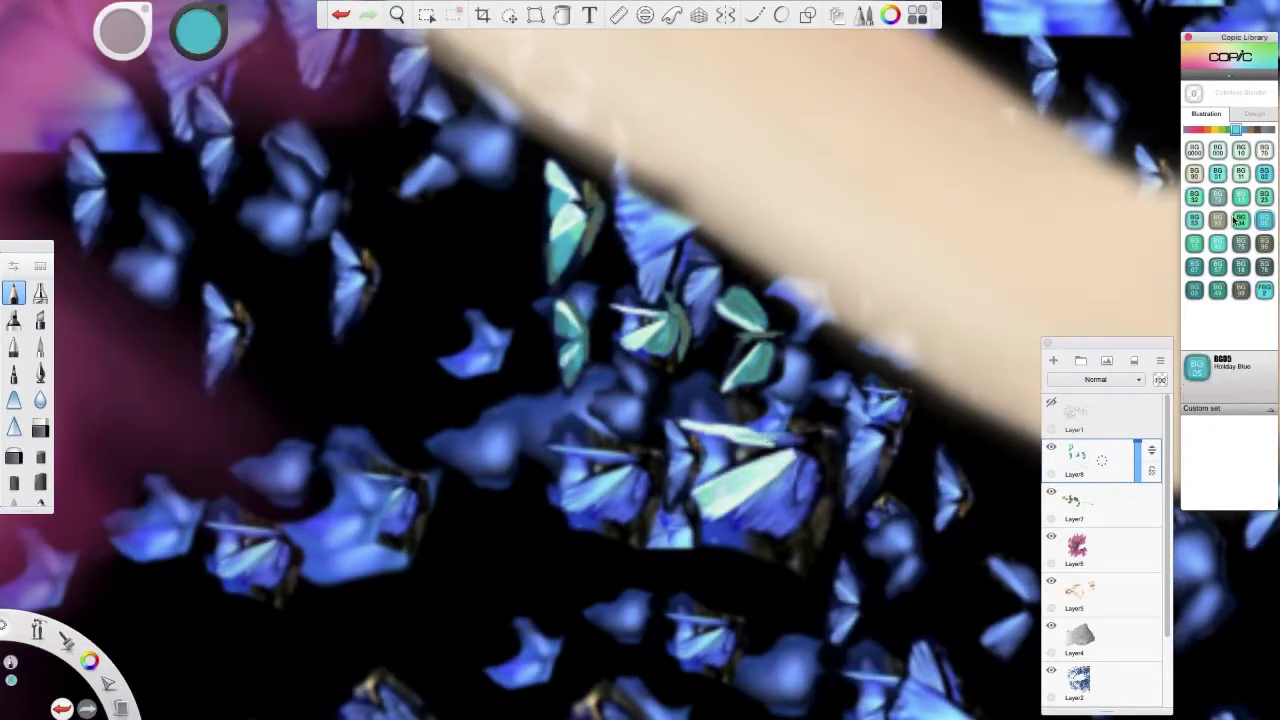
pyautogui.moveTo(750, 495)
pyautogui.mouseDown()
pyautogui.moveTo(775, 520)
pyautogui.moveTo(815, 500)
pyautogui.mouseUp()
pyautogui.moveTo(730, 515)
pyautogui.mouseDown()
pyautogui.moveTo(800, 472)
pyautogui.moveTo(806, 432)
pyautogui.mouseUp()
pyautogui.click(1240, 266)
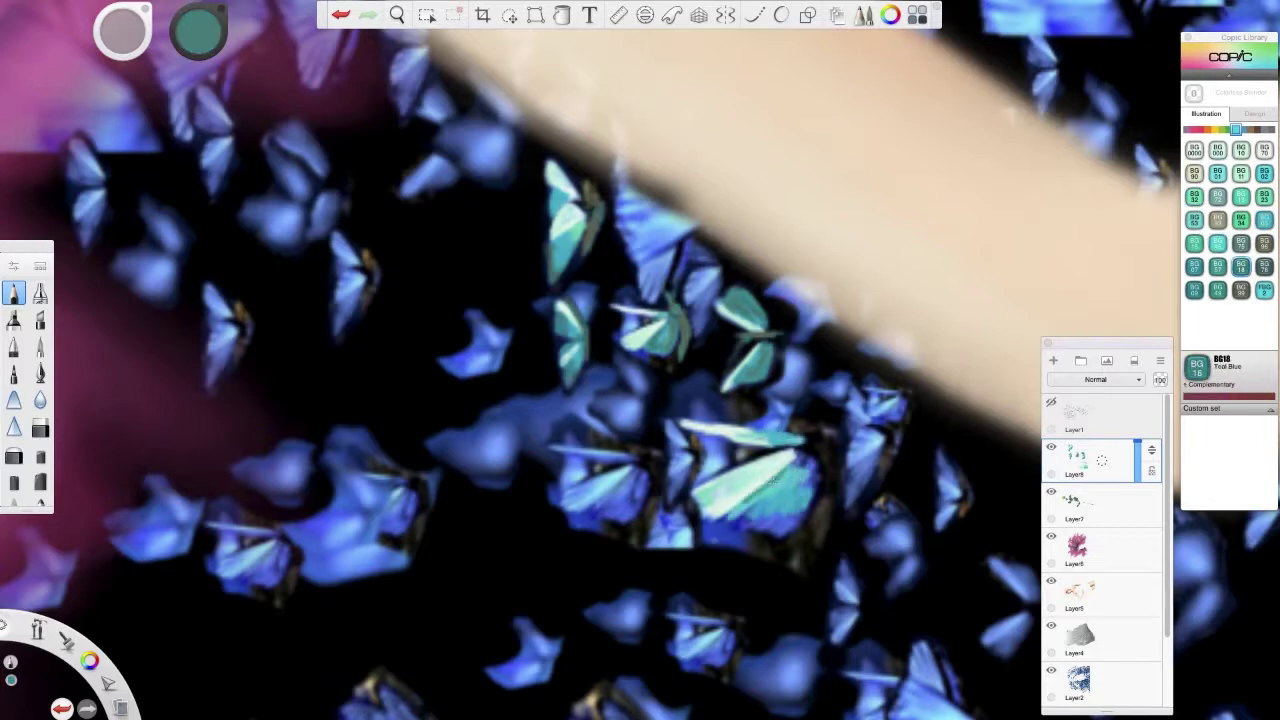
pyautogui.click(1217, 289)
# - Hide the reference butterflies, blend BG05 Holiday Blue into the large butterfly's wings and paint its body with BG99 Flagstone Blue
pyautogui.click(1051, 670)
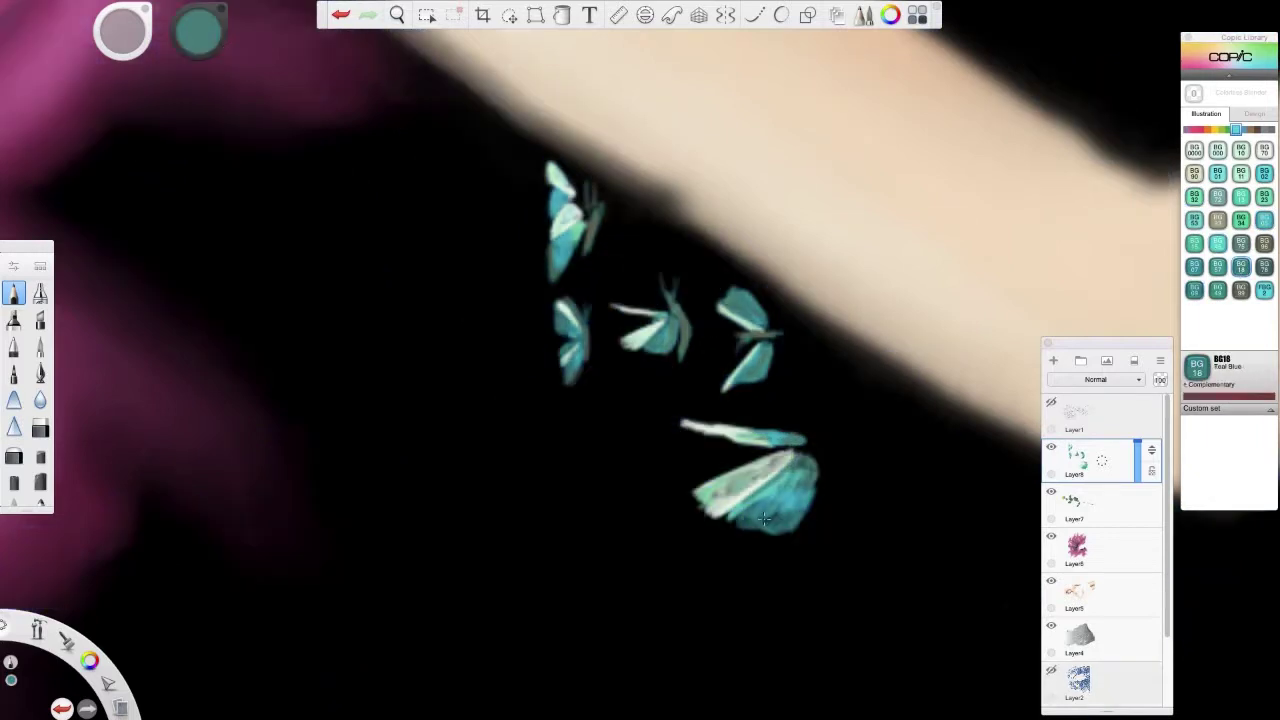
pyautogui.click(1264, 219)
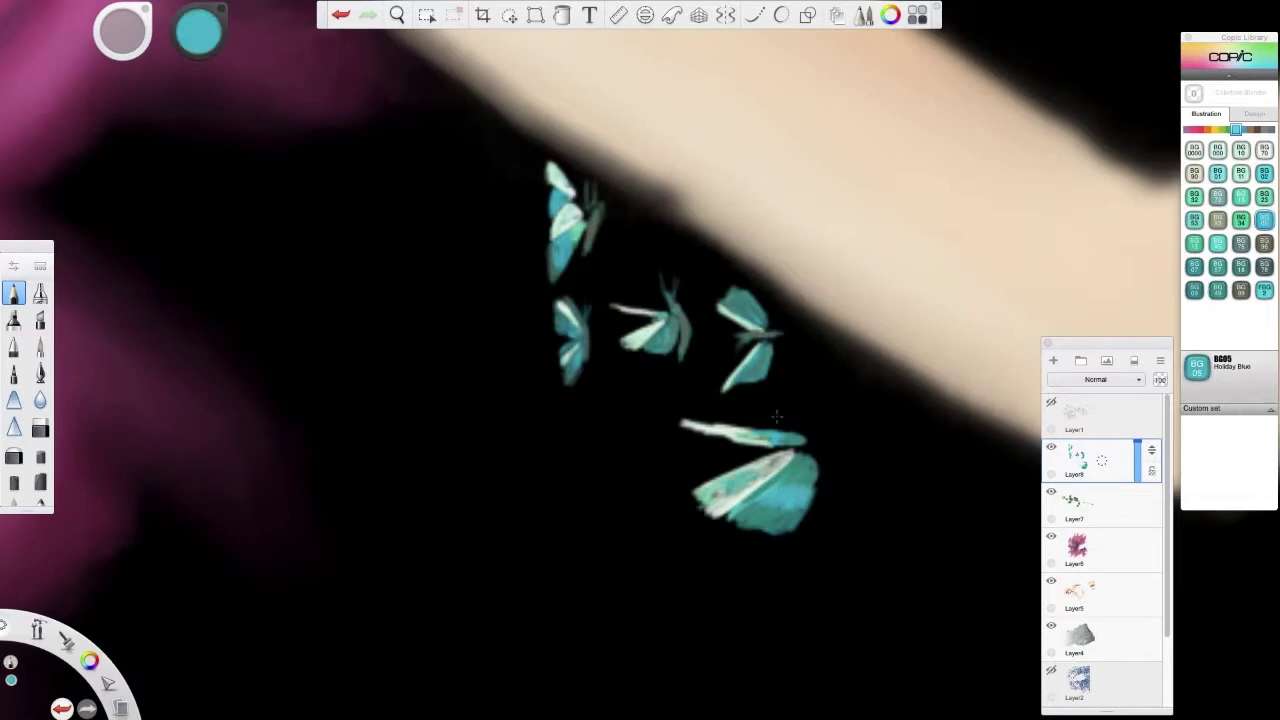
pyautogui.keyDown('alt'); pyautogui.click(739, 488); pyautogui.keyUp('alt')
pyautogui.keyDown('alt'); pyautogui.click(776, 449); pyautogui.keyUp('alt')
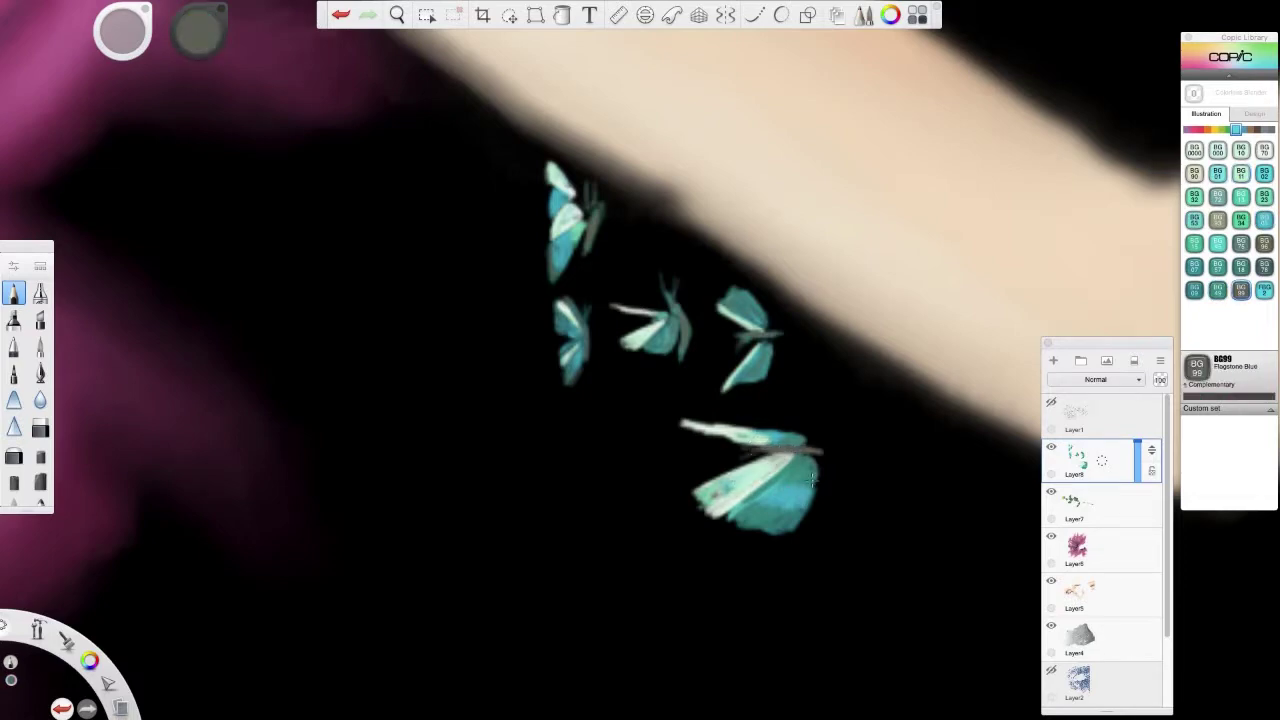
# - Duplicate the painted butterfly layer and place the rotated copy over the woman's upper shoulder near the rose
pyautogui.press('Home')
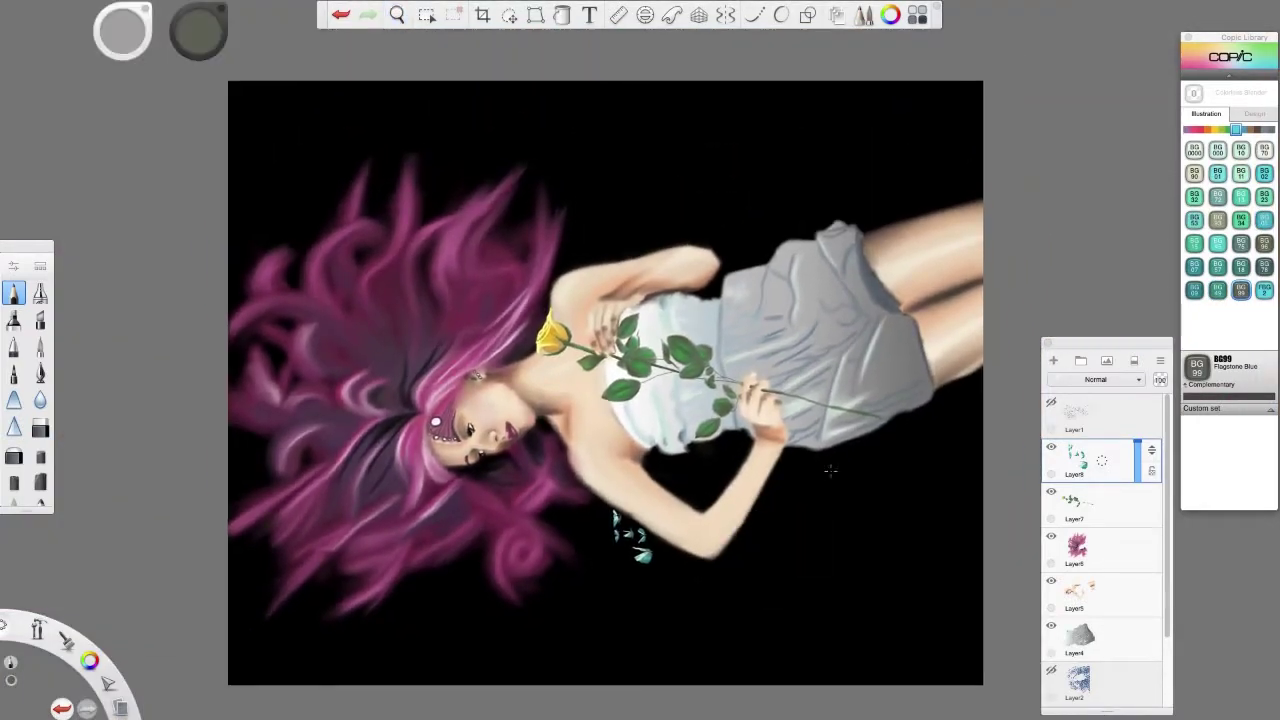
pyautogui.click(1103, 458)
pyautogui.click(1083, 437)
pyautogui.click(509, 15)
pyautogui.moveTo(812, 430); pyautogui.dragTo(705, 440)
# - Duplicate the original butterfly layer again and place the rotated copy beside the lower hand, below the skirt
pyautogui.click(1114, 503)
pyautogui.click(1092, 482)
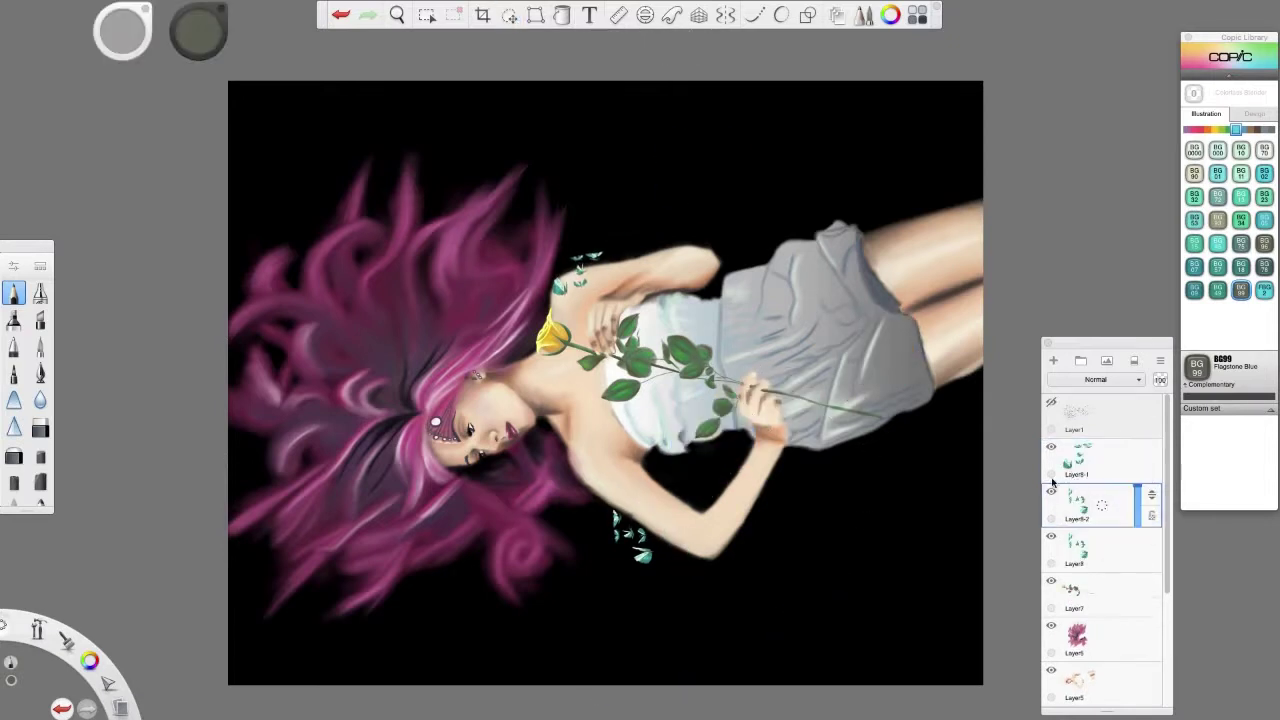
pyautogui.moveTo(820, 462); pyautogui.dragTo(842, 430)
# - Make a third copy of the butterfly layer and place it across the lower shoulder and upper arm
pyautogui.click(1103, 505)
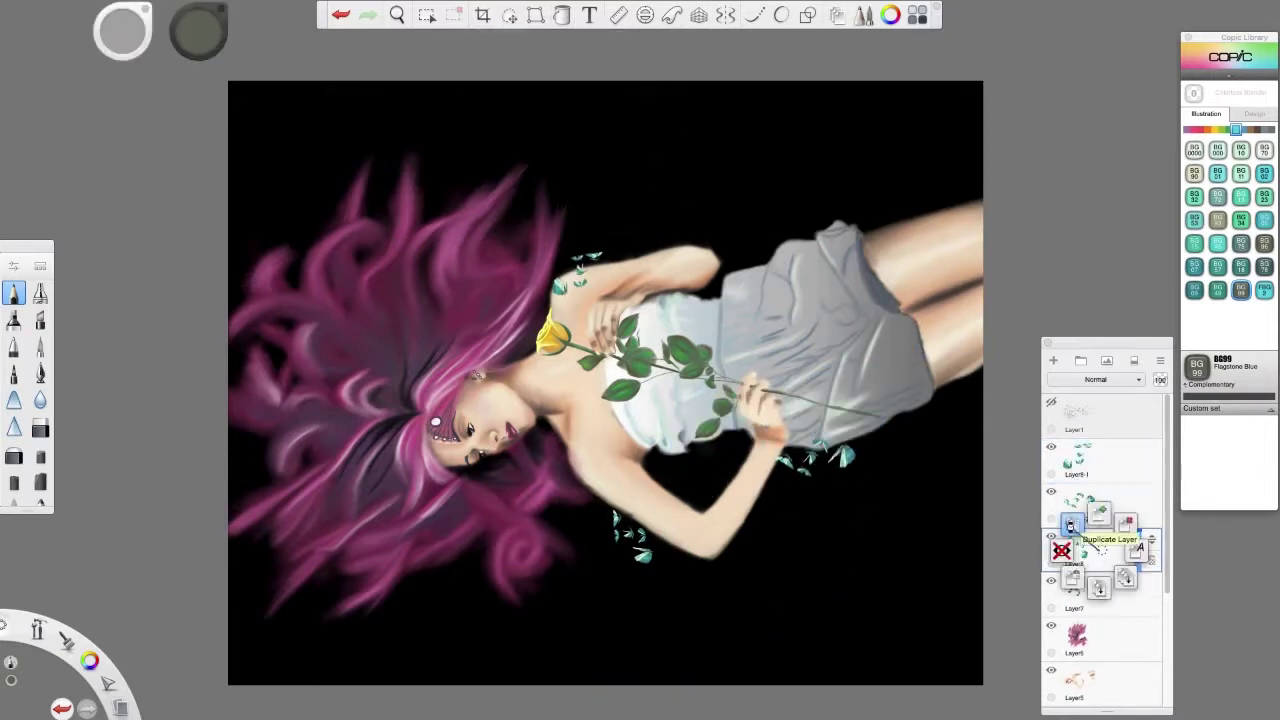
pyautogui.click(1083, 484)
pyautogui.moveTo(580, 130); pyautogui.dragTo(365, 135)
pyautogui.moveTo(770, 265); pyautogui.dragTo(810, 250)
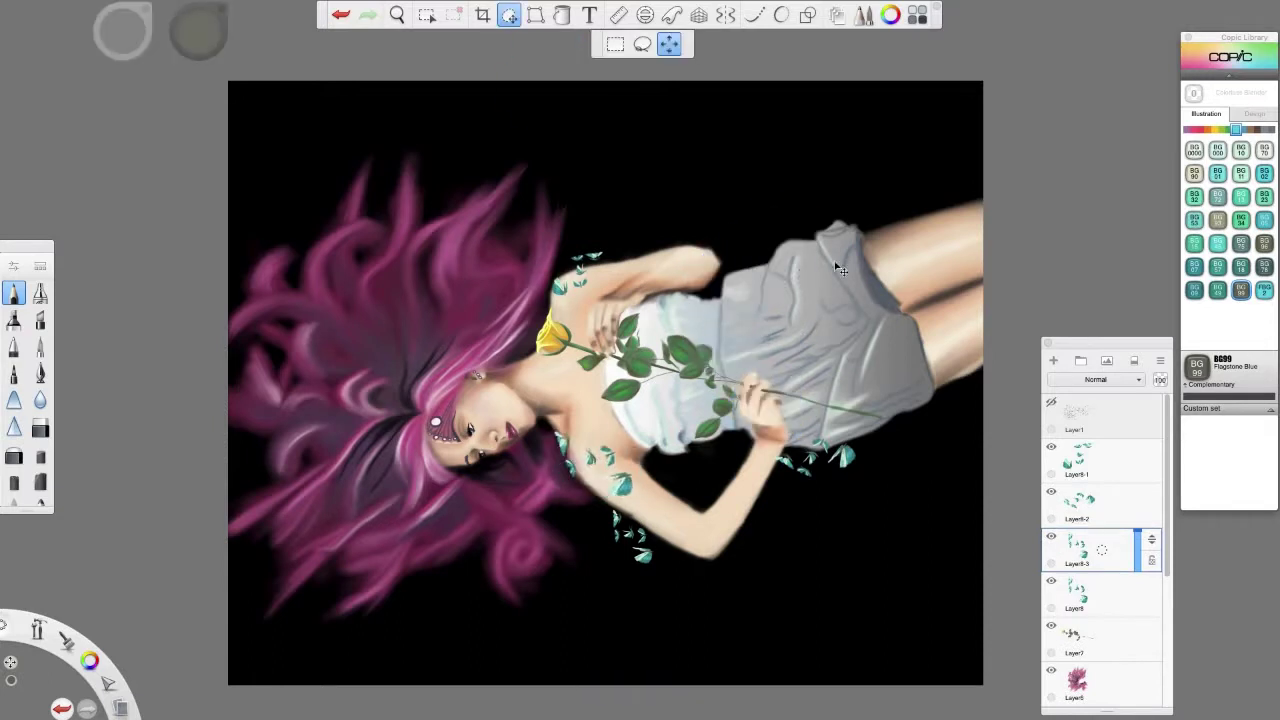
pyautogui.press('Return')
# - Make another copy of the butterfly layer and place it rotated at the skirt's upper edge near the waist
pyautogui.hotkey('ctrl', 'd')
pyautogui.click(509, 15)
pyautogui.moveTo(725, 235); pyautogui.dragTo(901, 246)
# - Merge the butterfly copies, duplicate the merged layer and shift the copy to thicken the clusters around the arms and skirt
pyautogui.click(1101, 460)
pyautogui.click(1101, 460)
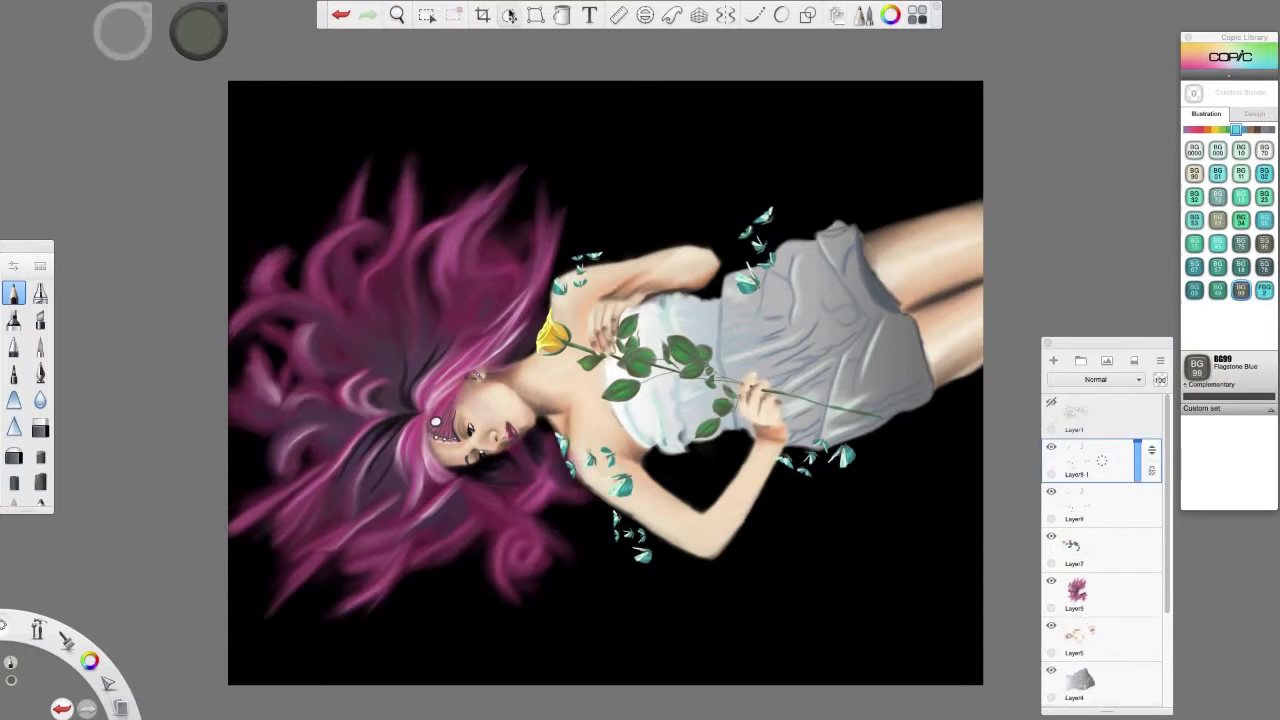
pyautogui.moveTo(855, 318); pyautogui.dragTo(748, 465)
pyautogui.press('Return')
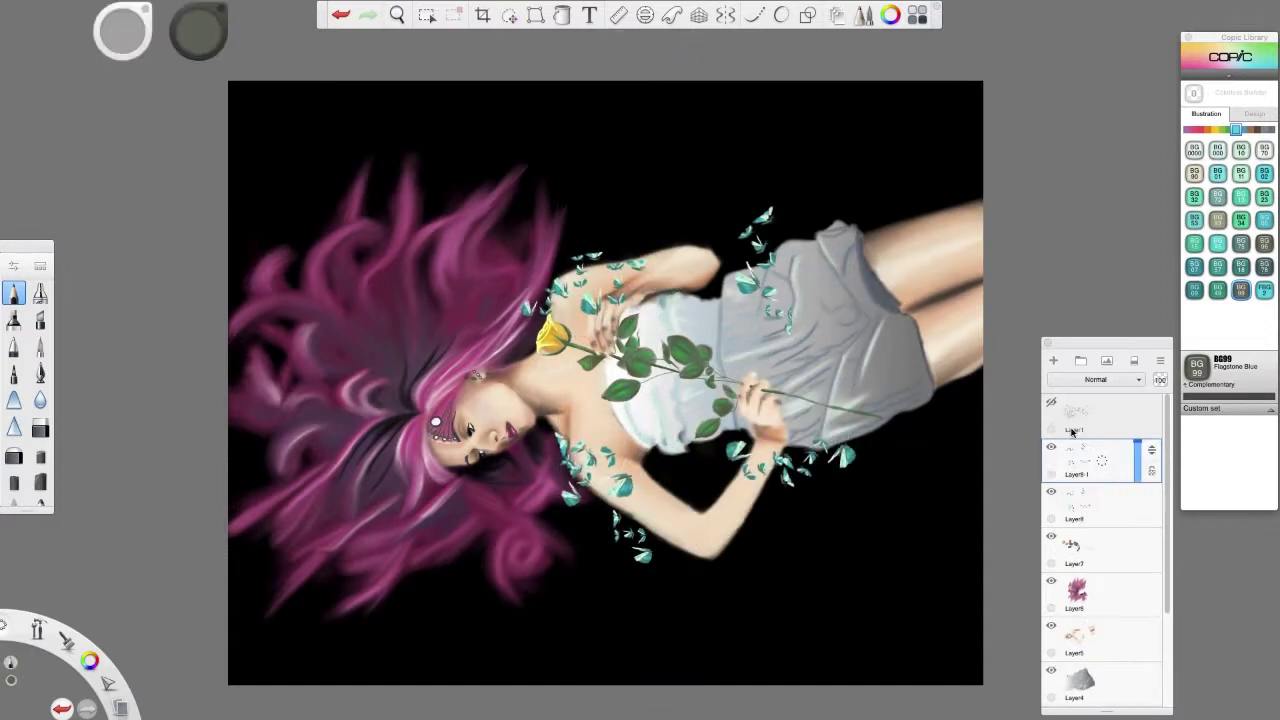
# - Duplicate the merged butterflies and offset the enlarged copy toward the legs and the background around both arms
pyautogui.hotkey('ctrl', 'v')
pyautogui.moveTo(718, 330); pyautogui.dragTo(800, 420)
pyautogui.press('Return')
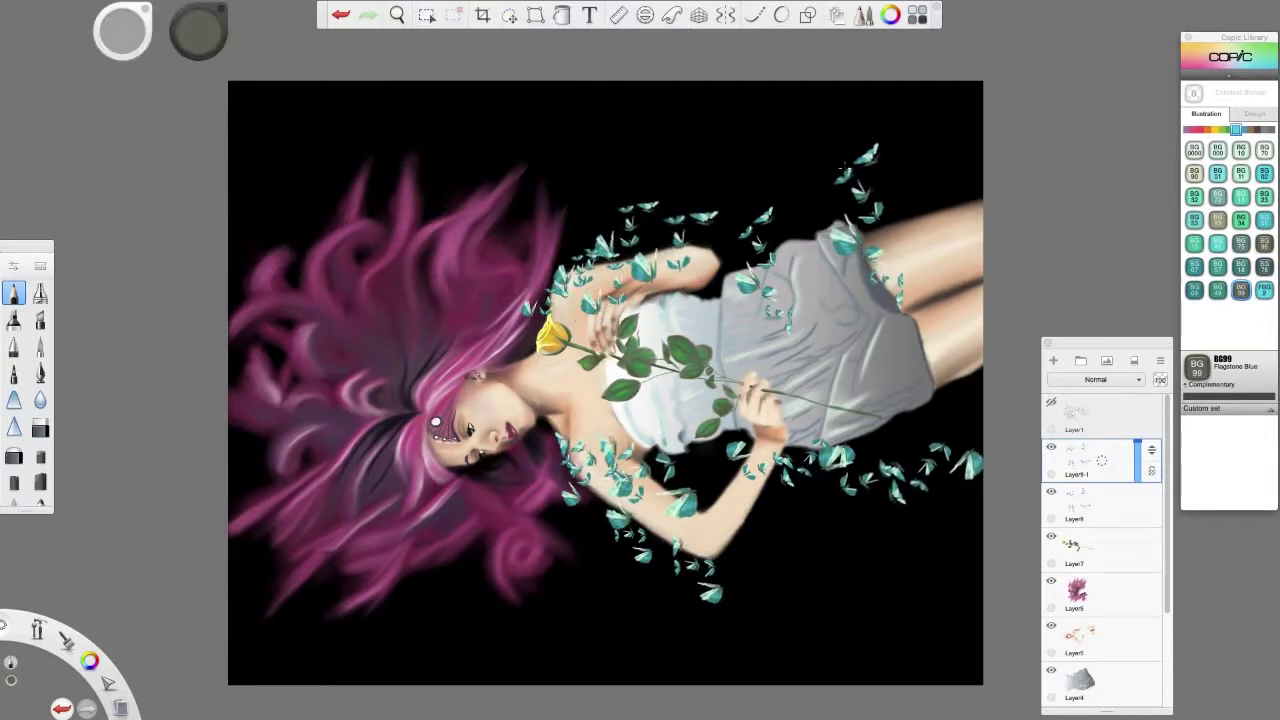
# - Duplicate the merged butterflies twice more, spreading the copies over the skirt, thighs and the black background around the legs
pyautogui.hotkey('ctrl', 'v')
pyautogui.moveTo(697, 200); pyautogui.dragTo(808, 345)
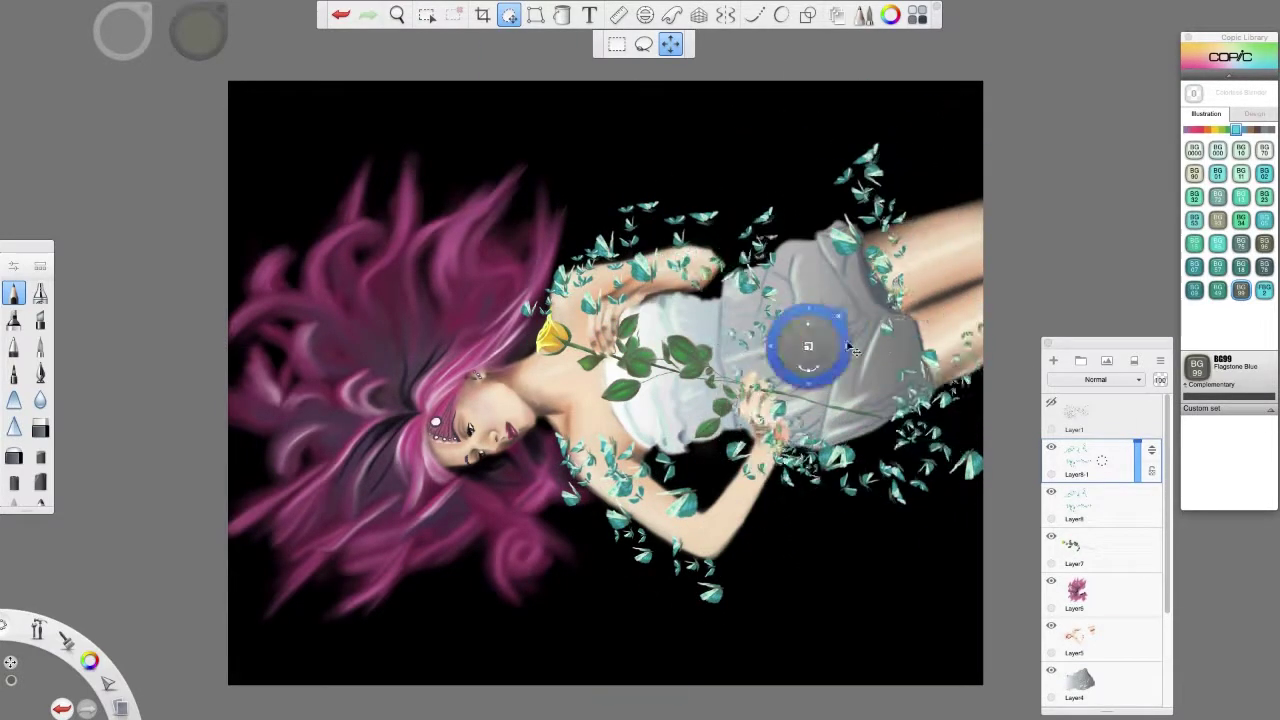
pyautogui.press('Return')
pyautogui.hotkey('ctrl', 'v')
pyautogui.moveTo(757, 129); pyautogui.dragTo(755, 220)
# - Hide the lower butterfly layer, erase the top copy's butterflies over the rose and skirt, and show the lower layer again
pyautogui.click(40, 428)
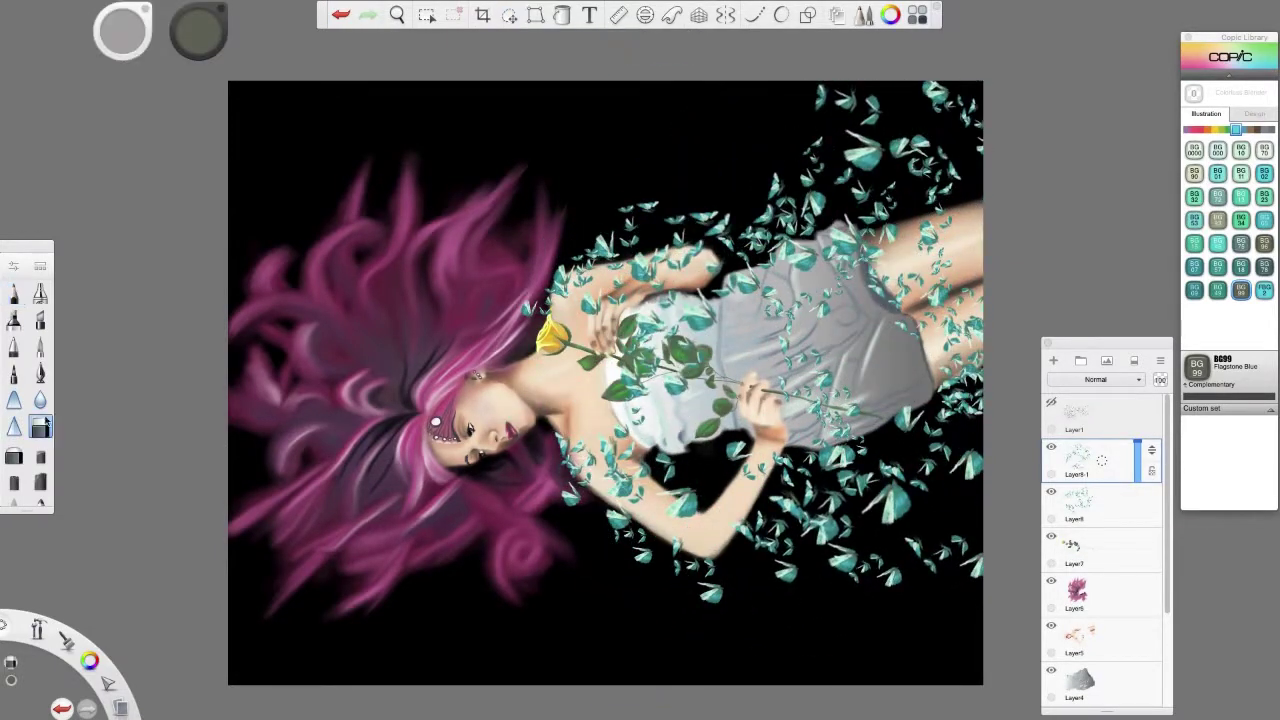
pyautogui.click(1051, 491)
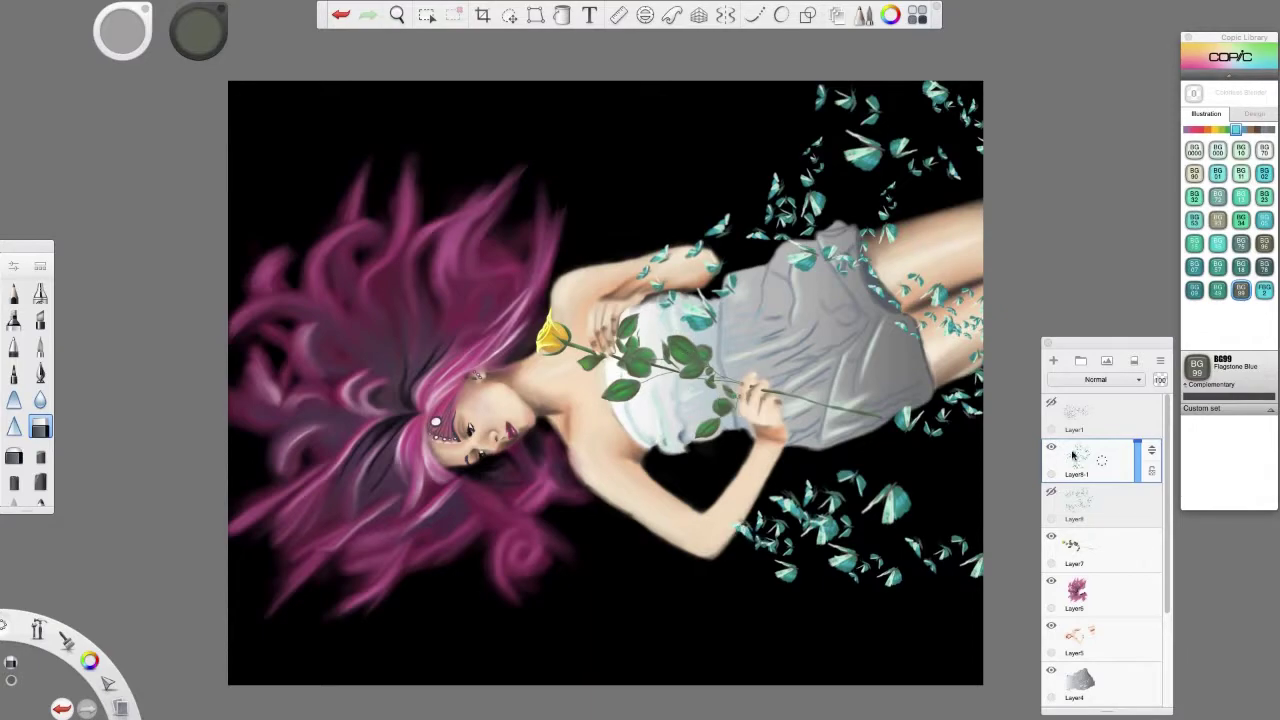
pyautogui.click(1051, 491)
# - Enlarge and rotate a butterfly copy around the figure, then erase its butterflies over the rose and bodice
pyautogui.click(509, 15)
pyautogui.moveTo(880, 440); pyautogui.dragTo(840, 350)
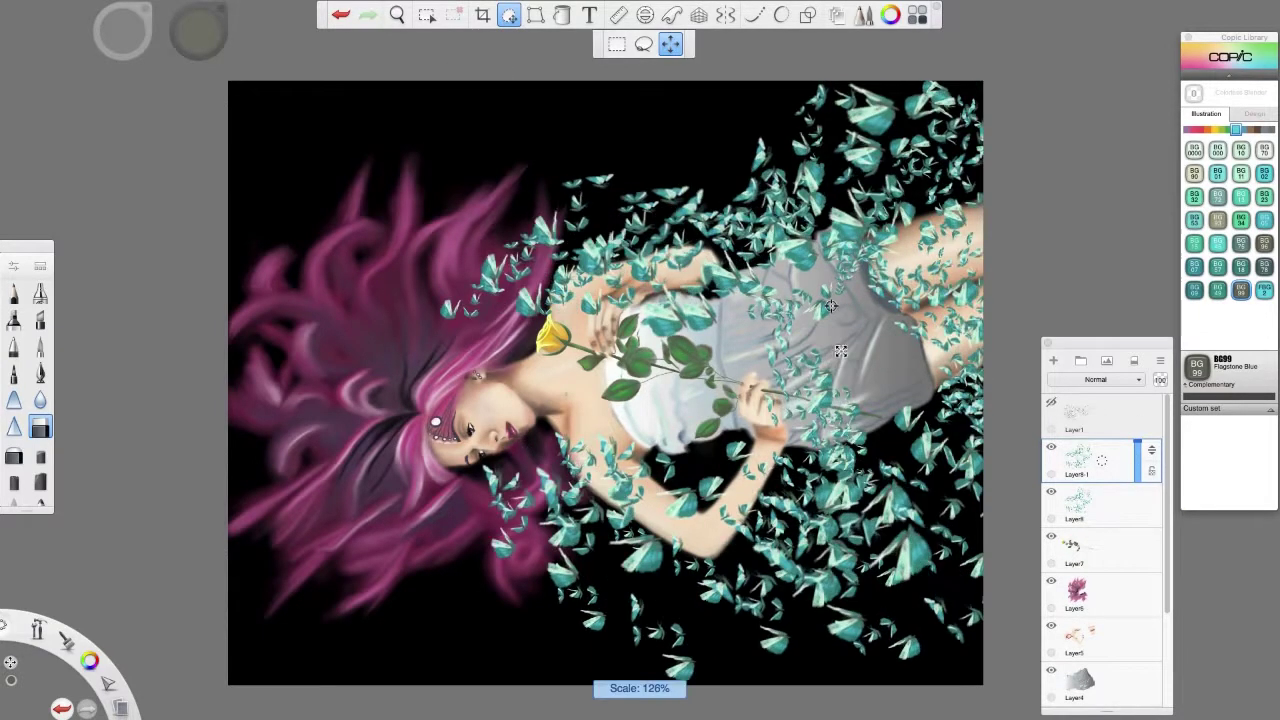
pyautogui.click(1051, 491)
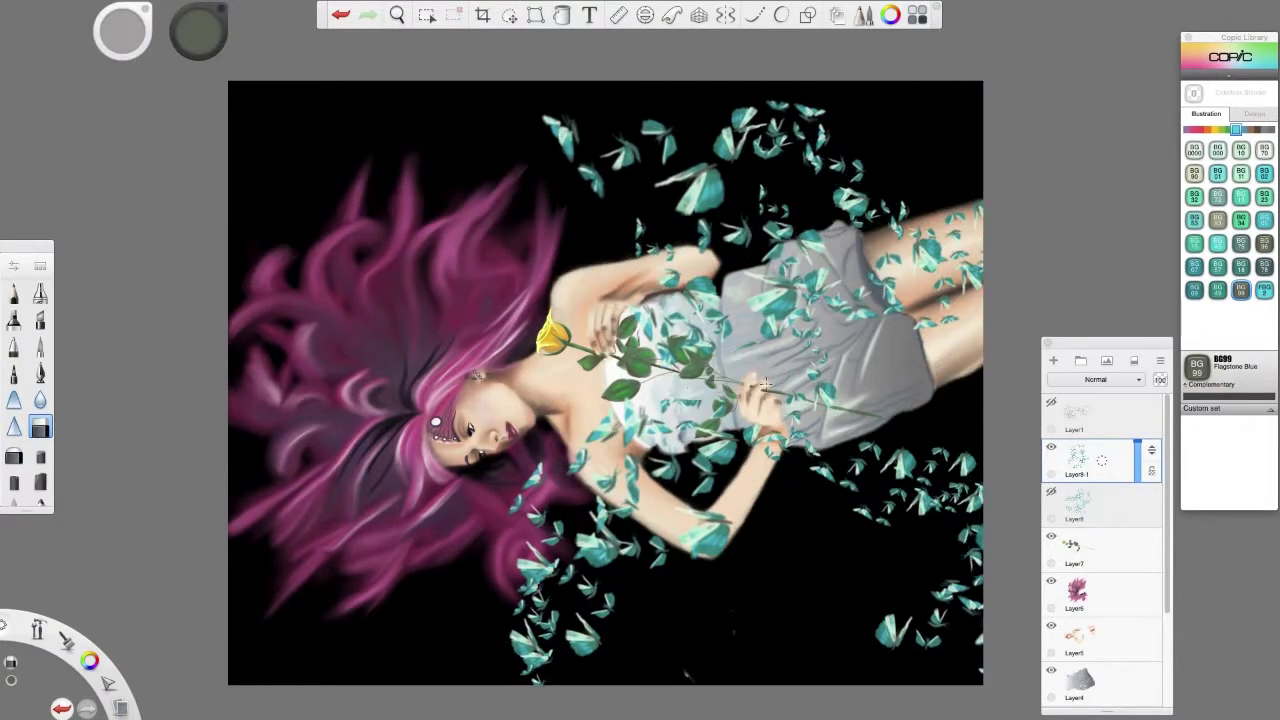
pyautogui.moveTo(665, 350); pyautogui.dragTo(708, 333)
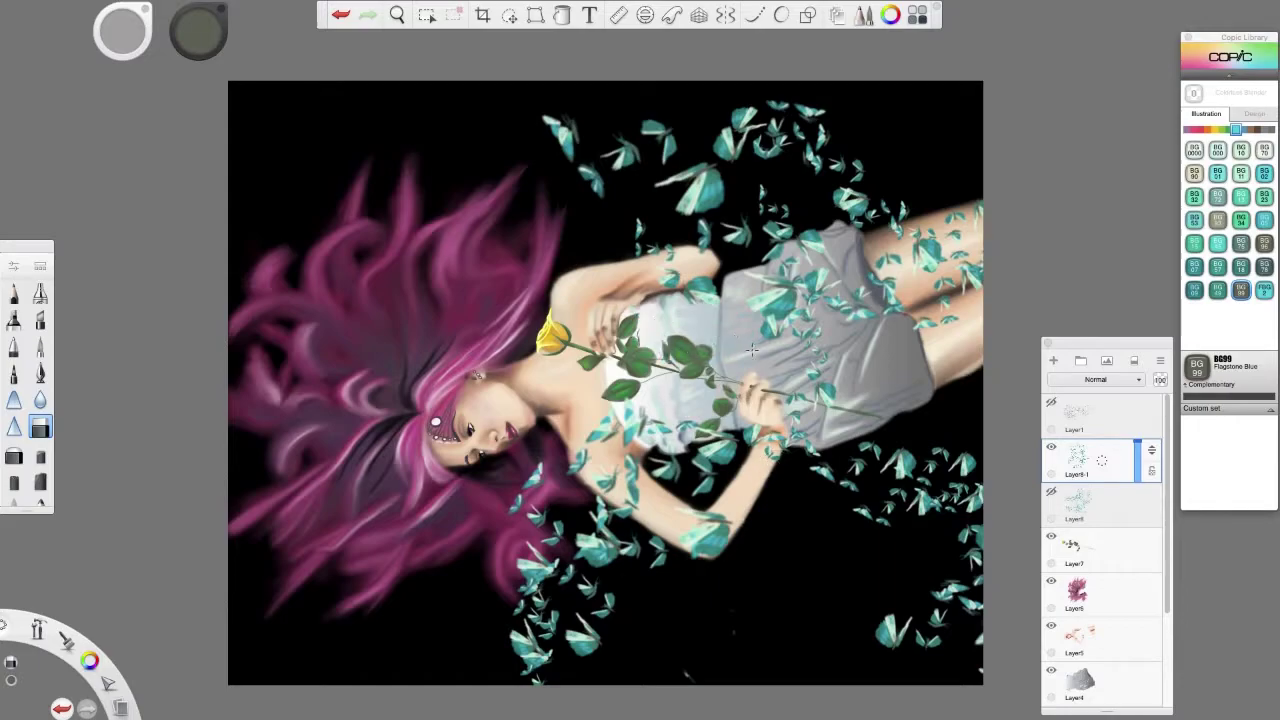
pyautogui.click(1051, 491)
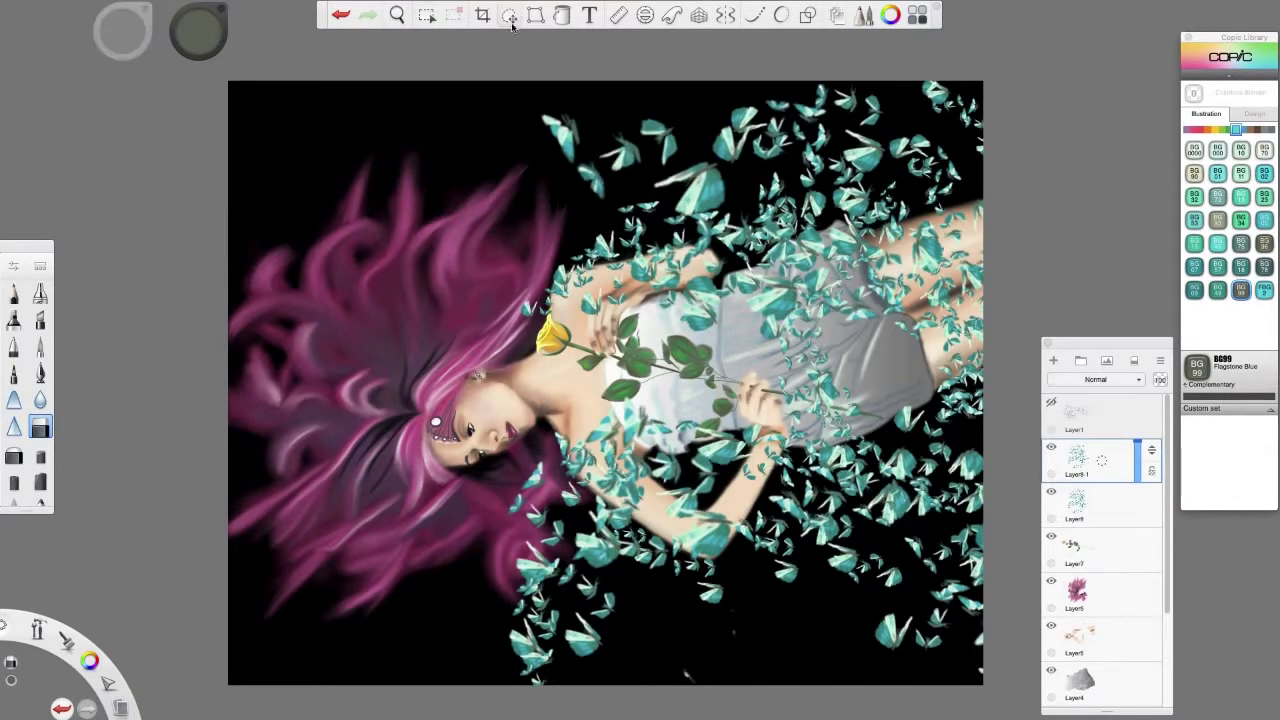
# - Place another butterfly copy densely over the thighs and surrounding background, and merge it into the butterfly layer below
pyautogui.click(509, 15)
pyautogui.moveTo(880, 330); pyautogui.dragTo(1065, 160)
pyautogui.moveTo(1090, 458); pyautogui.dragTo(1090, 500)
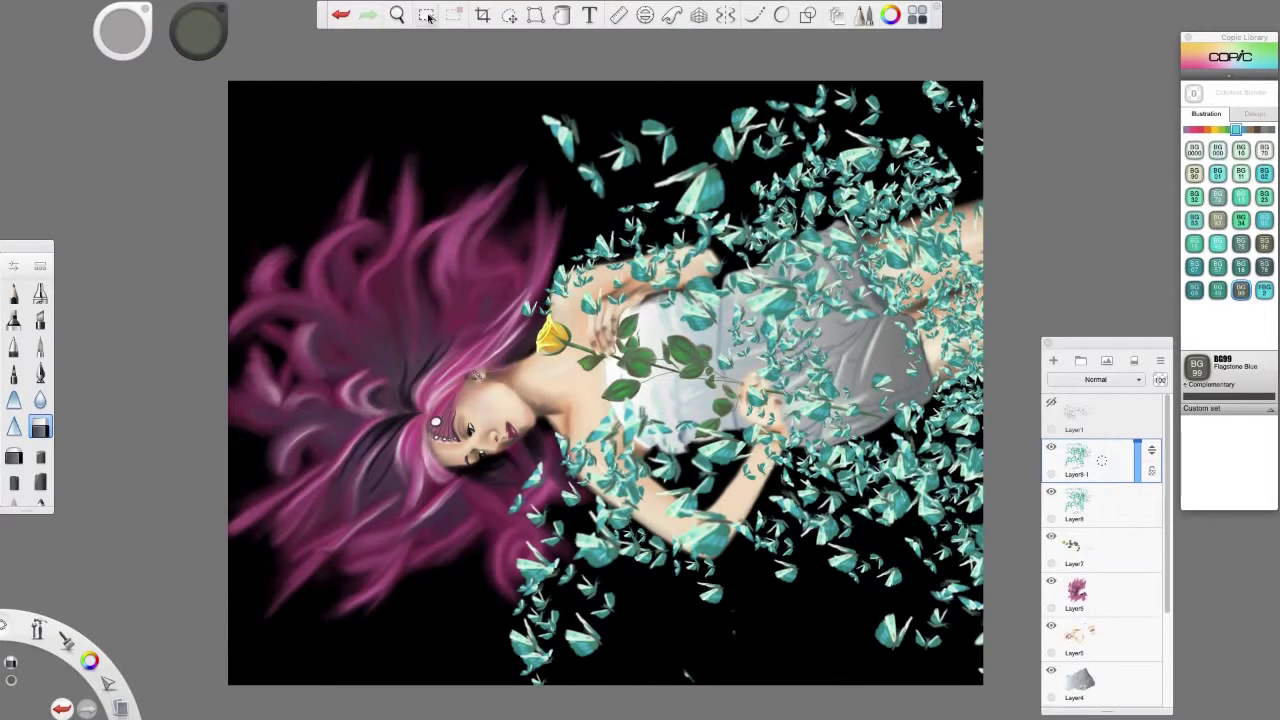
pyautogui.moveTo(903, 388)
pyautogui.mouseDown()
pyautogui.moveTo(771, 571)
pyautogui.moveTo(789, 368)
pyautogui.moveTo(771, 440)
pyautogui.mouseUp()
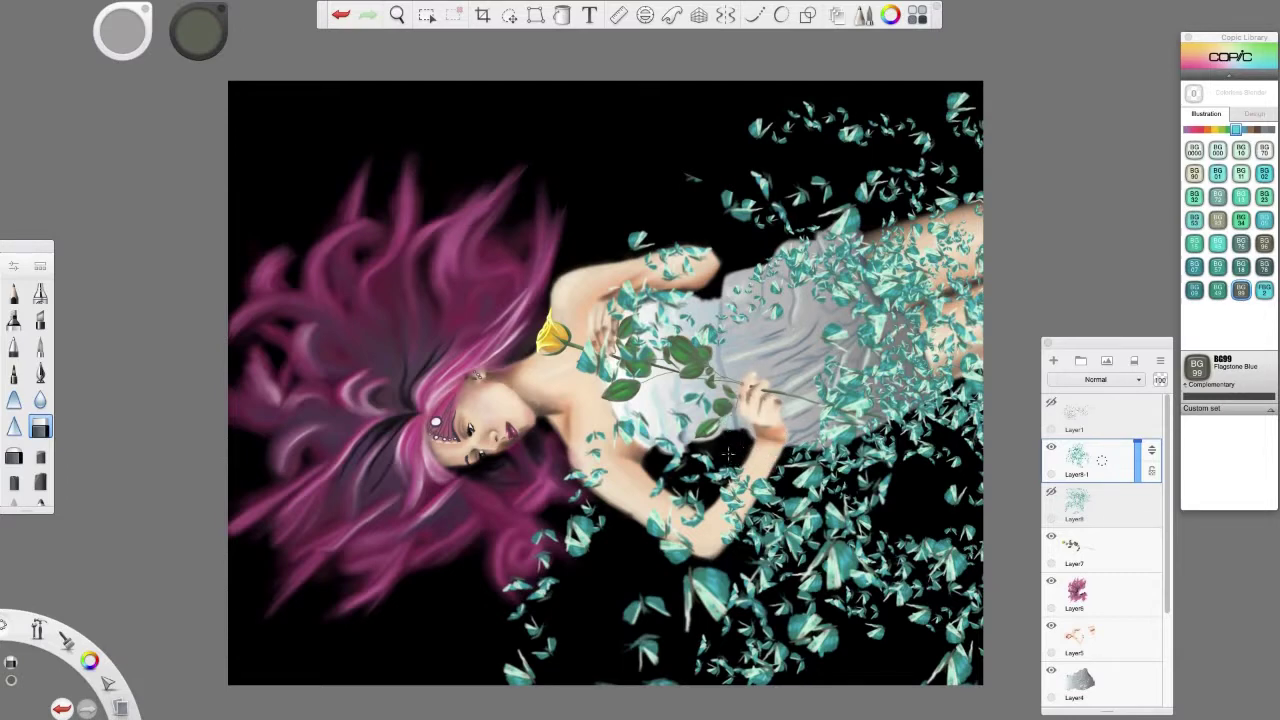
pyautogui.moveTo(628, 366); pyautogui.dragTo(598, 348)
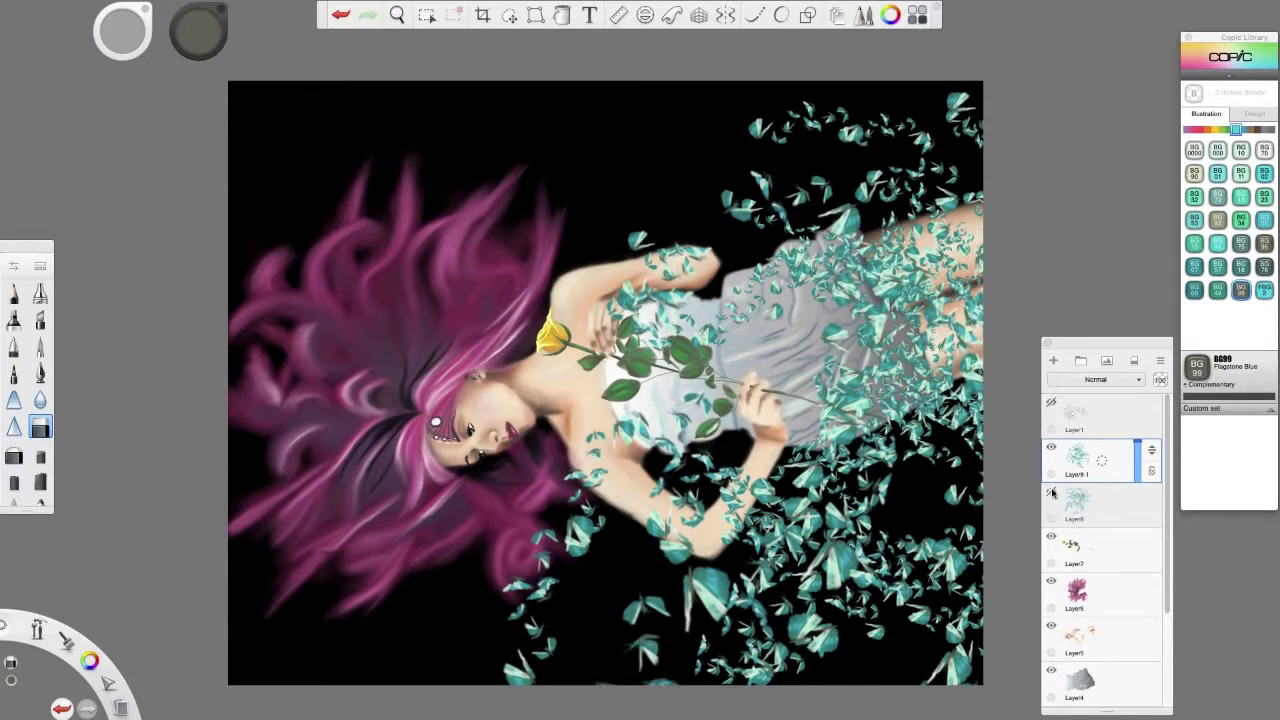
pyautogui.click(1052, 492)
pyautogui.click(1120, 495)
pyautogui.click(1051, 447)
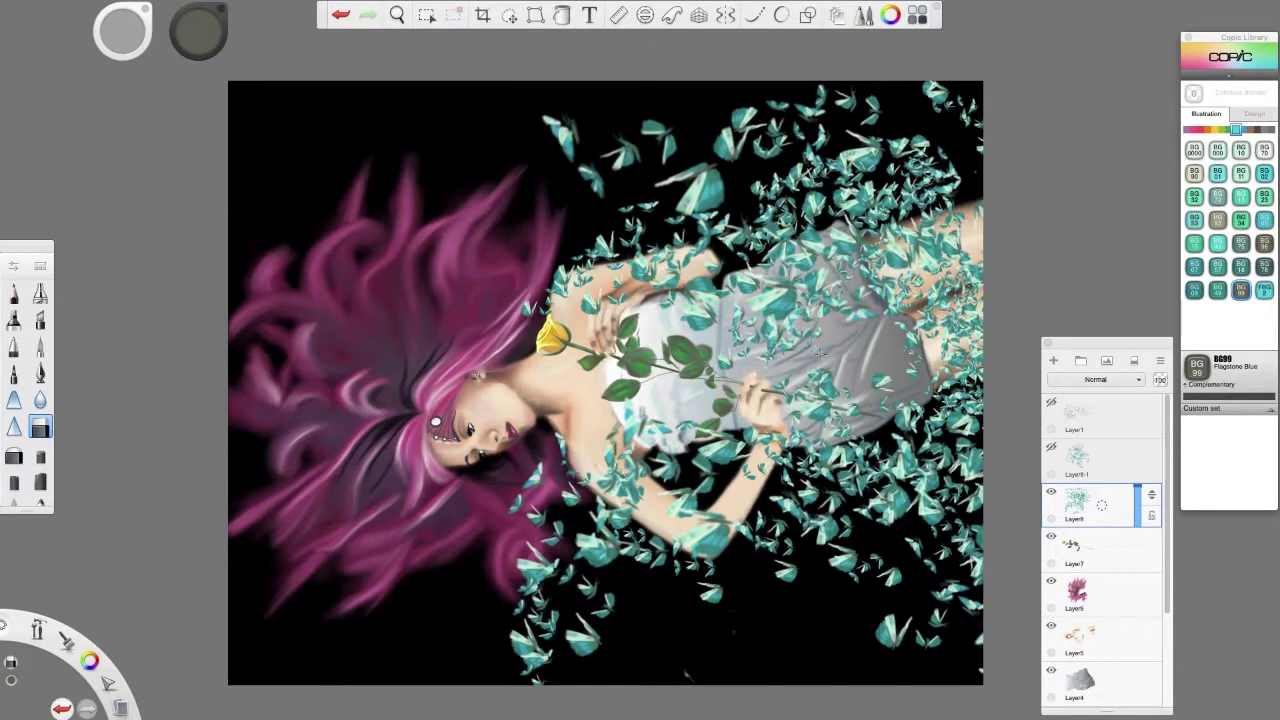
pyautogui.click(1051, 449)
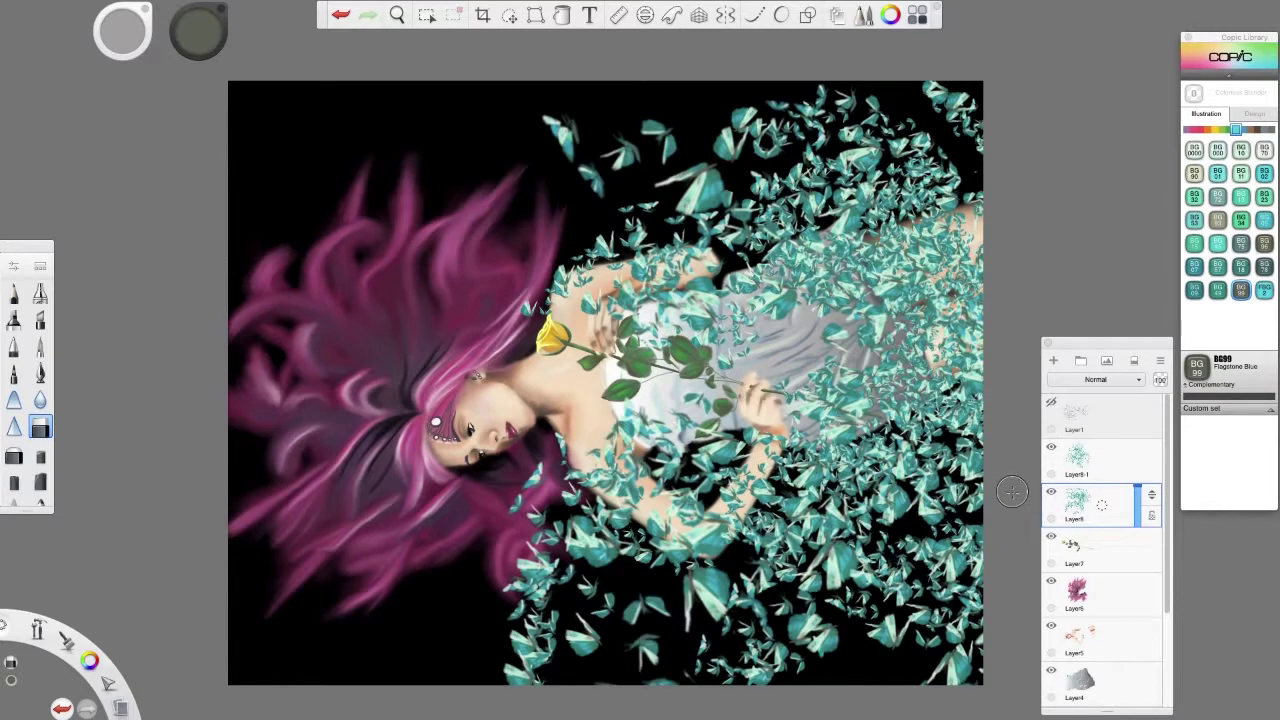
pyautogui.click(1051, 447)
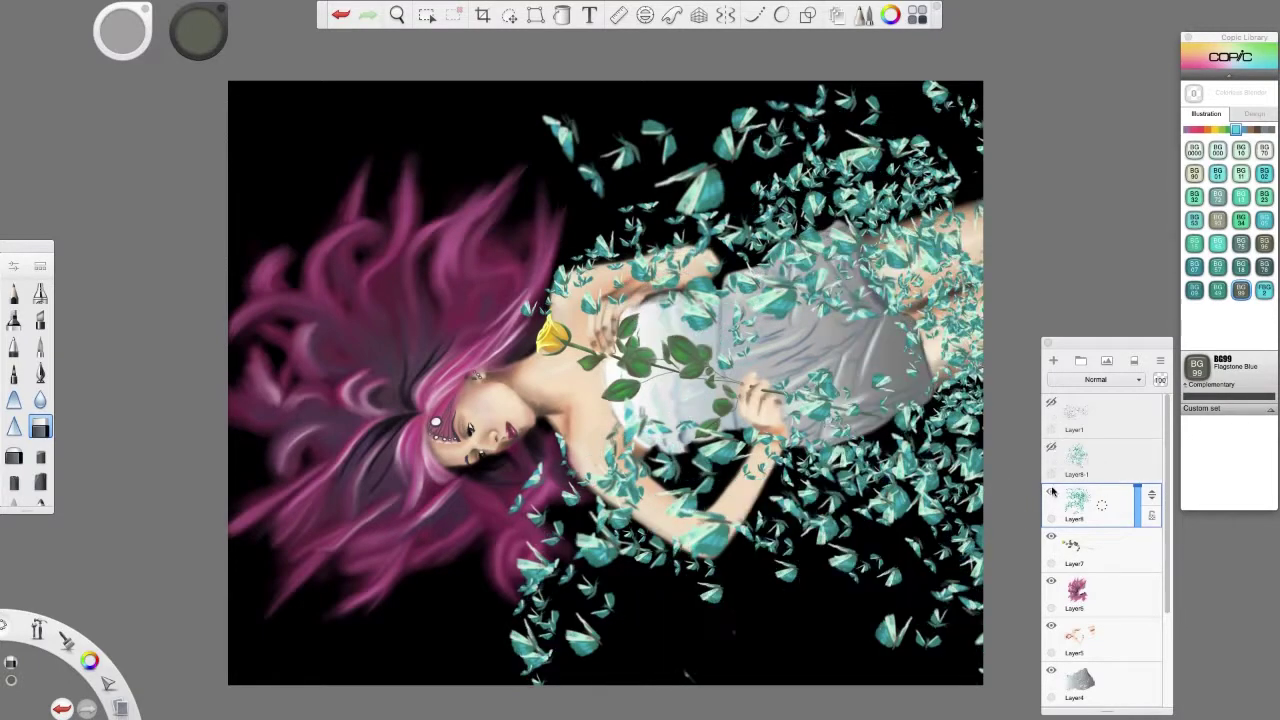
# - Offset a butterfly copy toward the skirt and legs, scale it to fit, and merge it with the butterfly layer
pyautogui.click(1107, 456)
pyautogui.press('v')
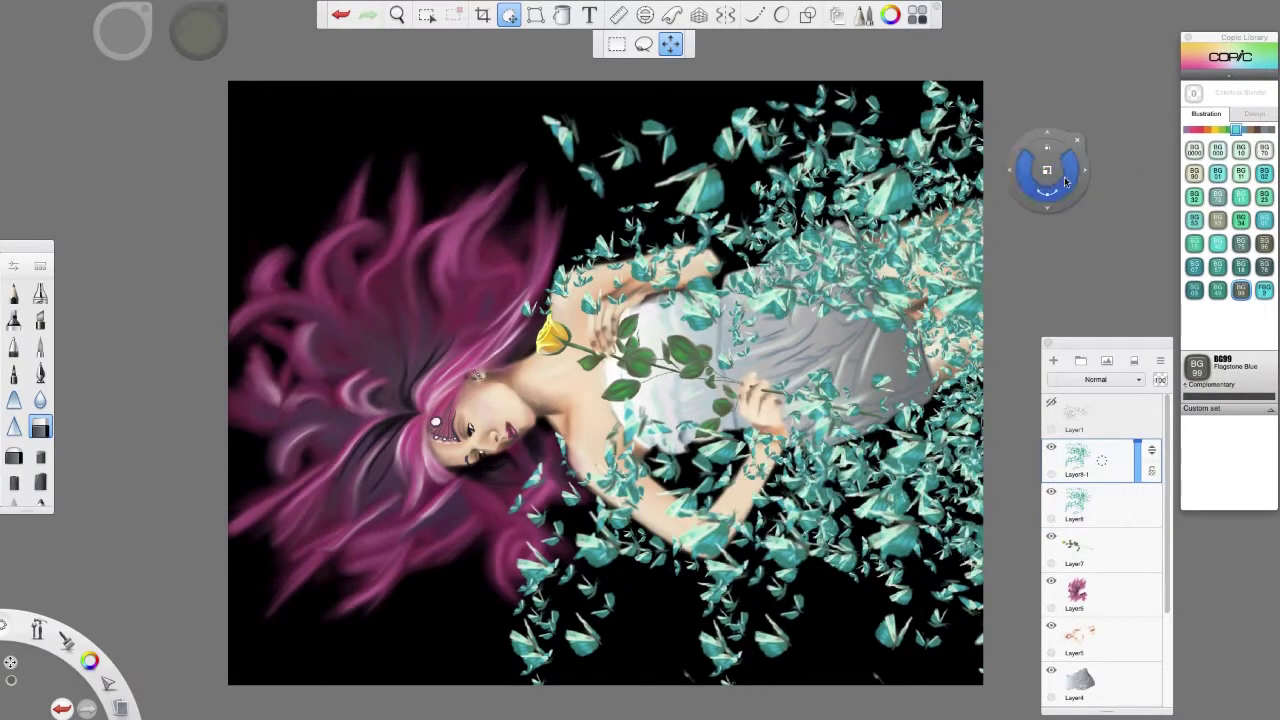
pyautogui.moveTo(1066, 181); pyautogui.dragTo(1040, 168)
pyautogui.press('b')
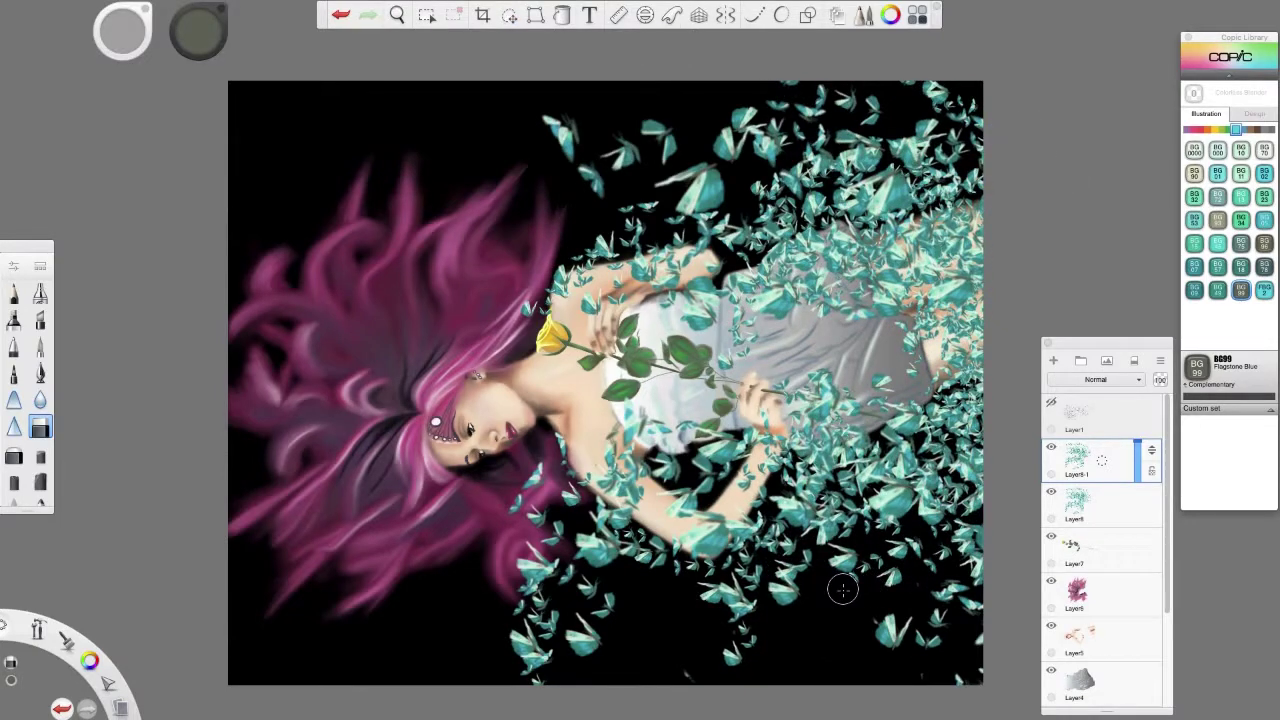
pyautogui.moveTo(1100, 465); pyautogui.dragTo(1080, 505)
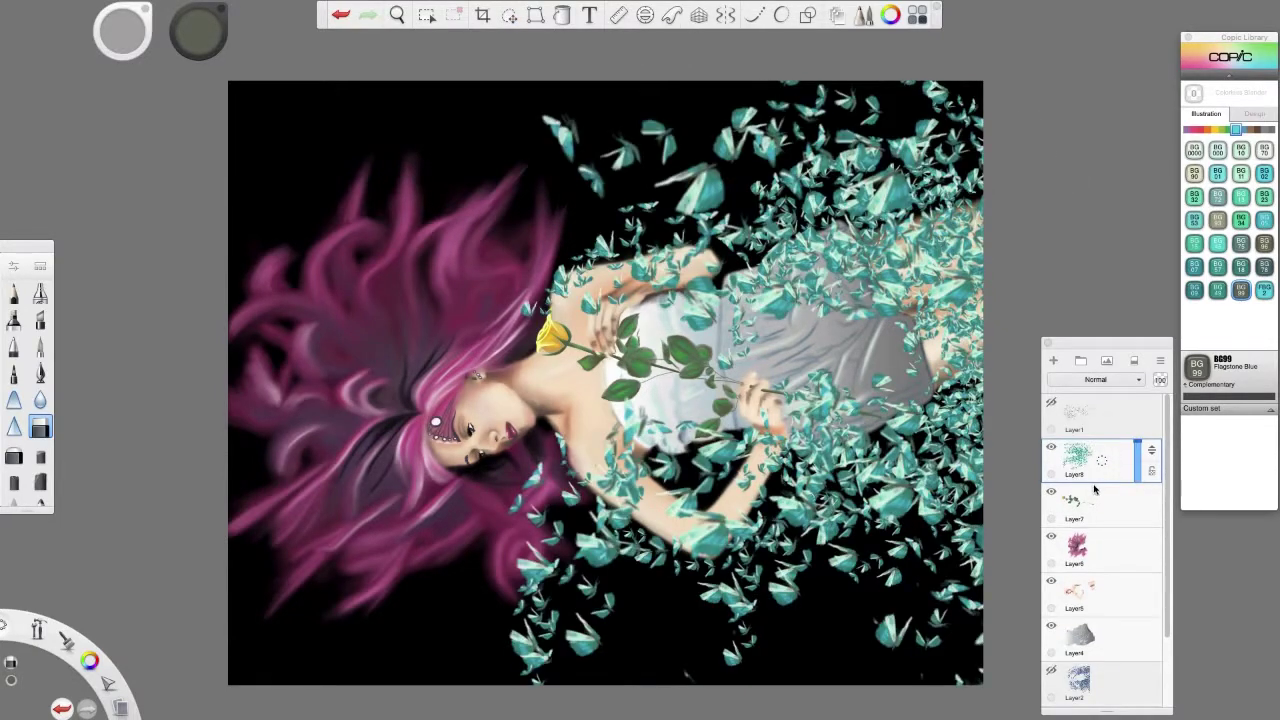
# - Fill a new layer above the butterflies with B28 Royal Blue and reduce its opacity to about 45%
pyautogui.click(1246, 131)
pyautogui.click(1217, 313)
pyautogui.click(41, 456)
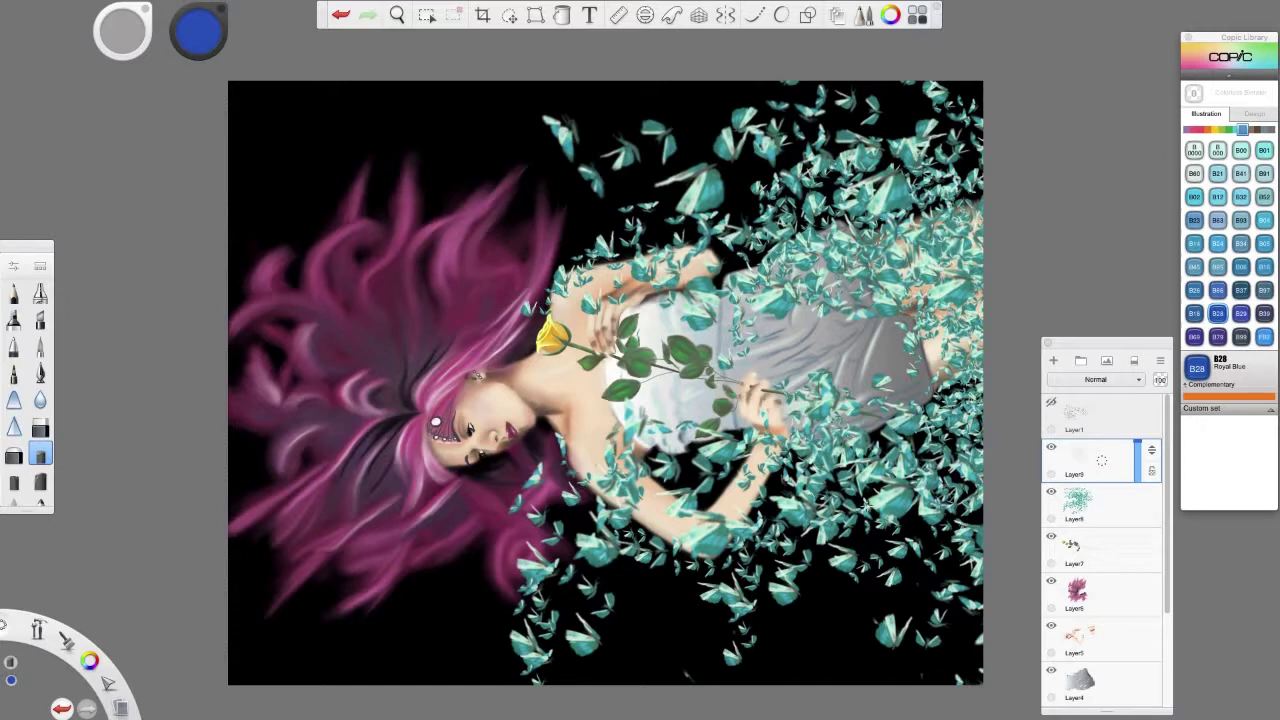
pyautogui.moveTo(875, 500); pyautogui.dragTo(900, 625)
pyautogui.moveTo(1108, 460)
pyautogui.mouseDown()
pyautogui.moveTo(1085, 435)
pyautogui.moveTo(1138, 450)
pyautogui.moveTo(1138, 470)
pyautogui.mouseUp()
# - Erase the blue tint softly over the hair, face, body and nearby butterflies, and lower the layer's opacity to 27%
pyautogui.press('e')
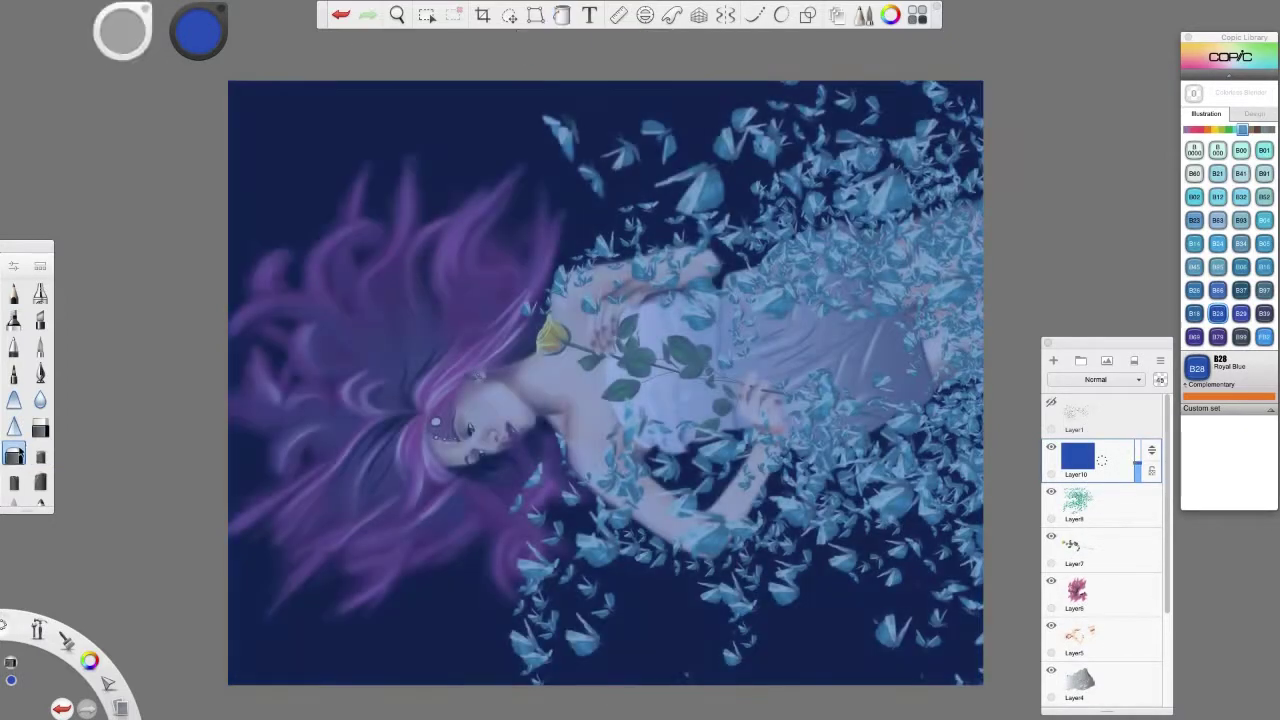
pyautogui.moveTo(600, 300)
pyautogui.mouseDown()
pyautogui.moveTo(480, 420)
pyautogui.moveTo(368, 445)
pyautogui.mouseUp()
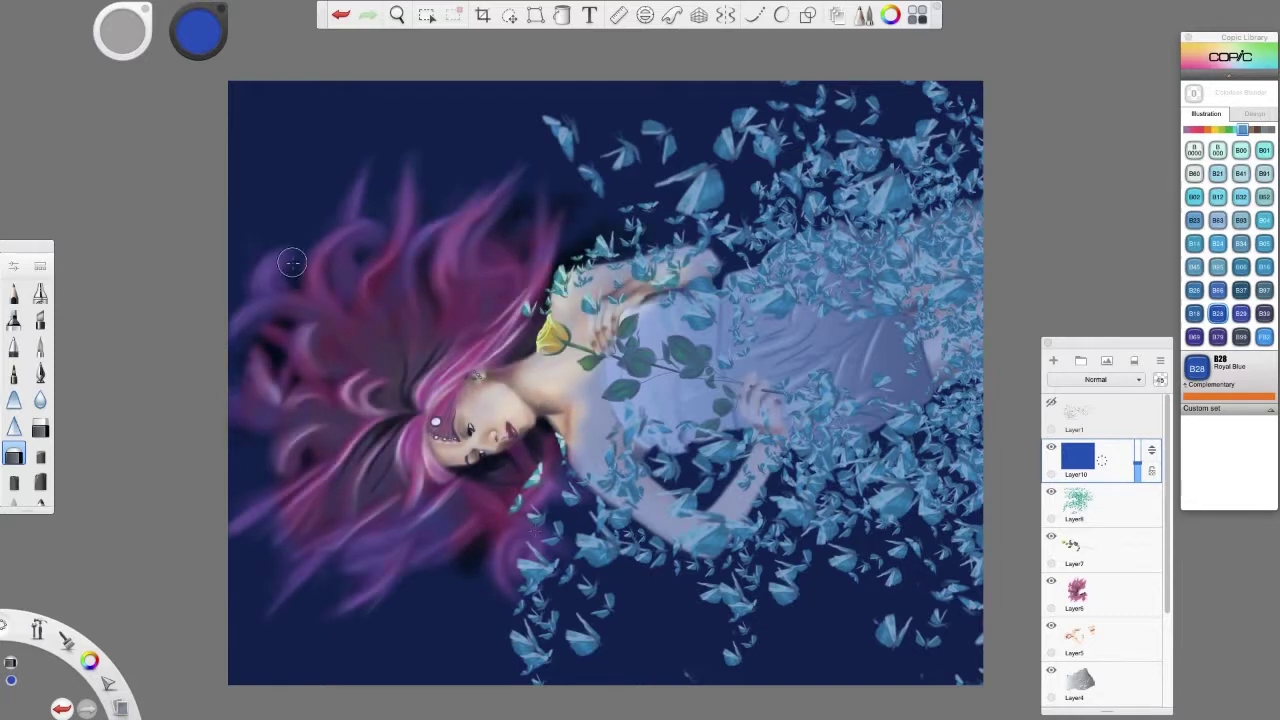
pyautogui.moveTo(592, 480)
pyautogui.mouseDown()
pyautogui.moveTo(660, 272)
pyautogui.moveTo(700, 400)
pyautogui.moveTo(662, 510)
pyautogui.moveTo(720, 530)
pyautogui.moveTo(756, 388)
pyautogui.moveTo(600, 284)
pyautogui.moveTo(889, 342)
pyautogui.moveTo(750, 285)
pyautogui.moveTo(785, 580)
pyautogui.moveTo(585, 625)
pyautogui.moveTo(588, 548)
pyautogui.moveTo(970, 490)
pyautogui.mouseUp()
pyautogui.moveTo(708, 160)
pyautogui.mouseDown()
pyautogui.moveTo(899, 165)
pyautogui.moveTo(633, 153)
pyautogui.moveTo(562, 130)
pyautogui.mouseUp()
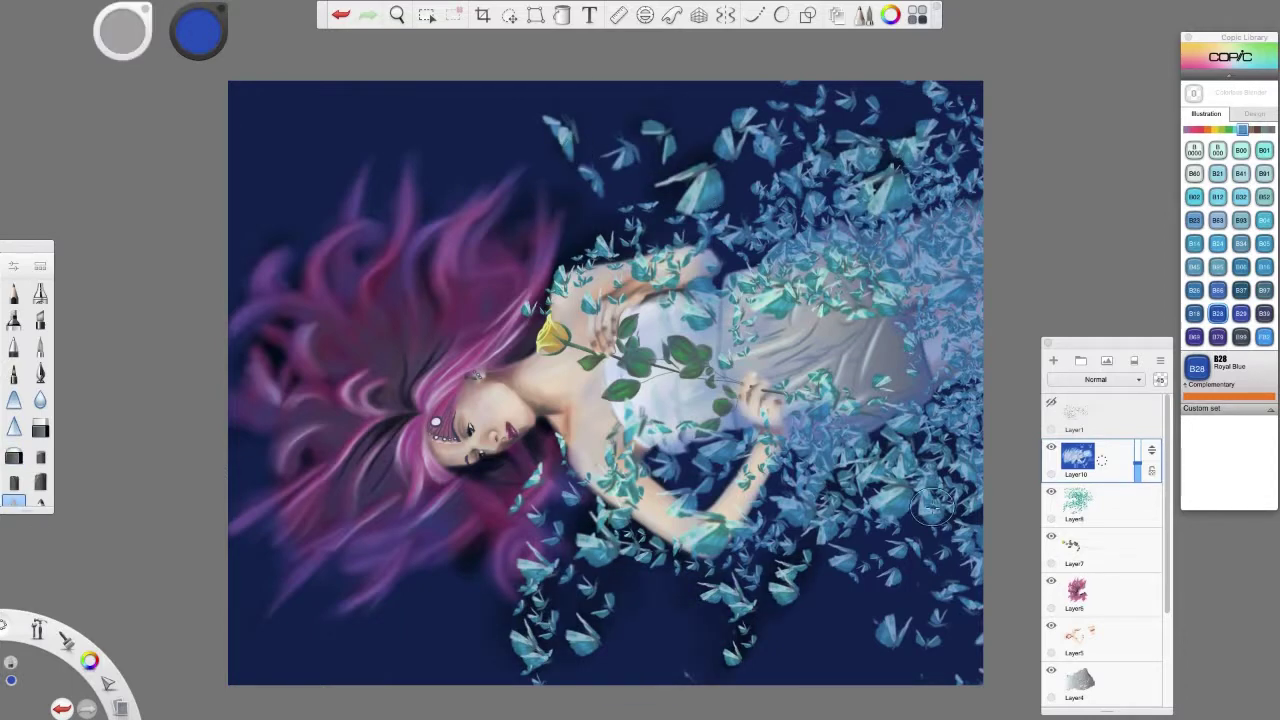
pyautogui.moveTo(1101, 460)
pyautogui.mouseDown()
pyautogui.moveTo(1135, 464)
pyautogui.moveTo(1121, 460)
pyautogui.mouseUp()
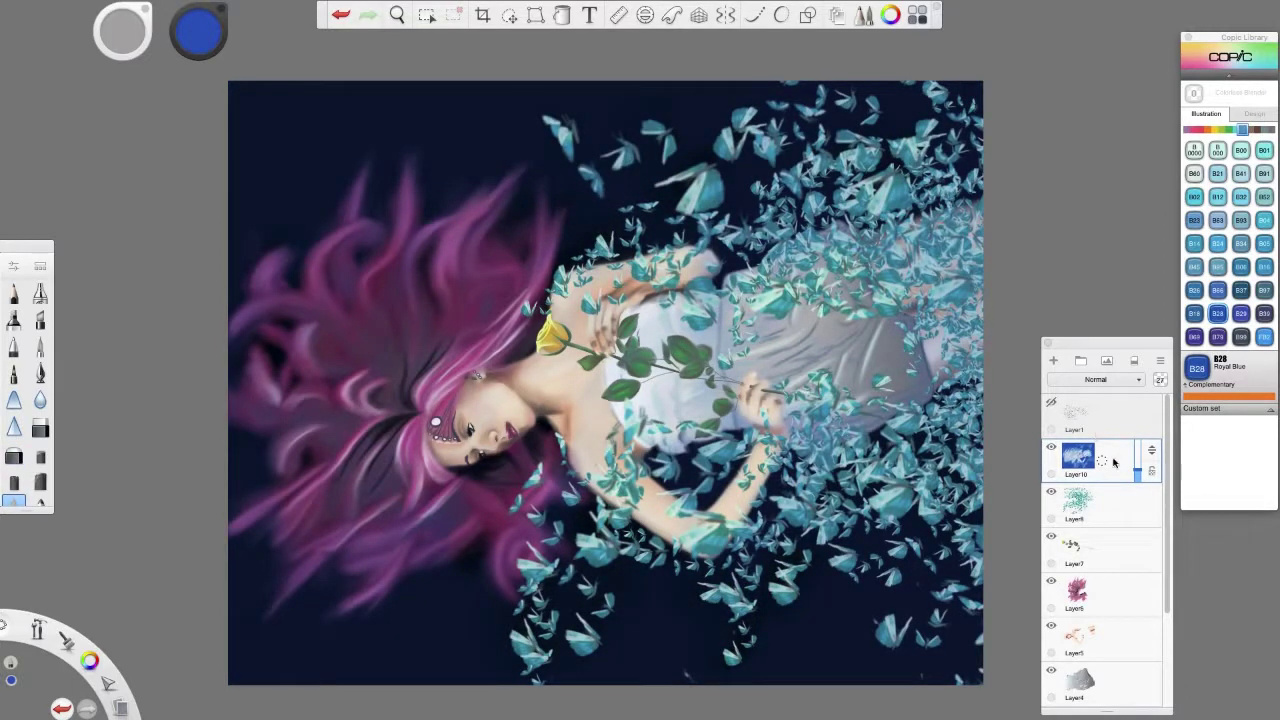
# - Add a new layer above the blue tint and flood it with RV10 Pale Pink
pyautogui.click(1053, 360)
pyautogui.click(1193, 130)
pyautogui.click(562, 15)
pyautogui.click(1264, 150)
pyautogui.click(837, 223)
# - Try the Glow blend mode on the pink layer, and settle on Hard Light
pyautogui.click(1096, 379)
pyautogui.click(1108, 525)
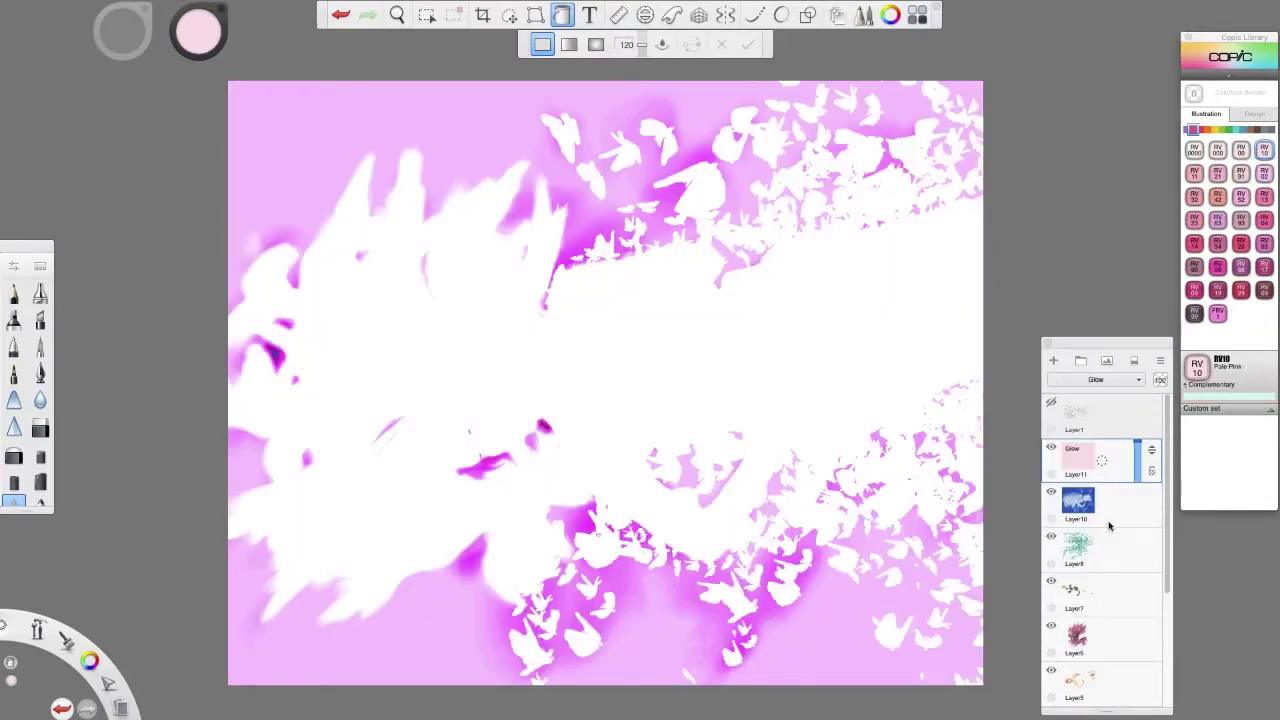
pyautogui.click(1096, 379)
pyautogui.click(1088, 446)
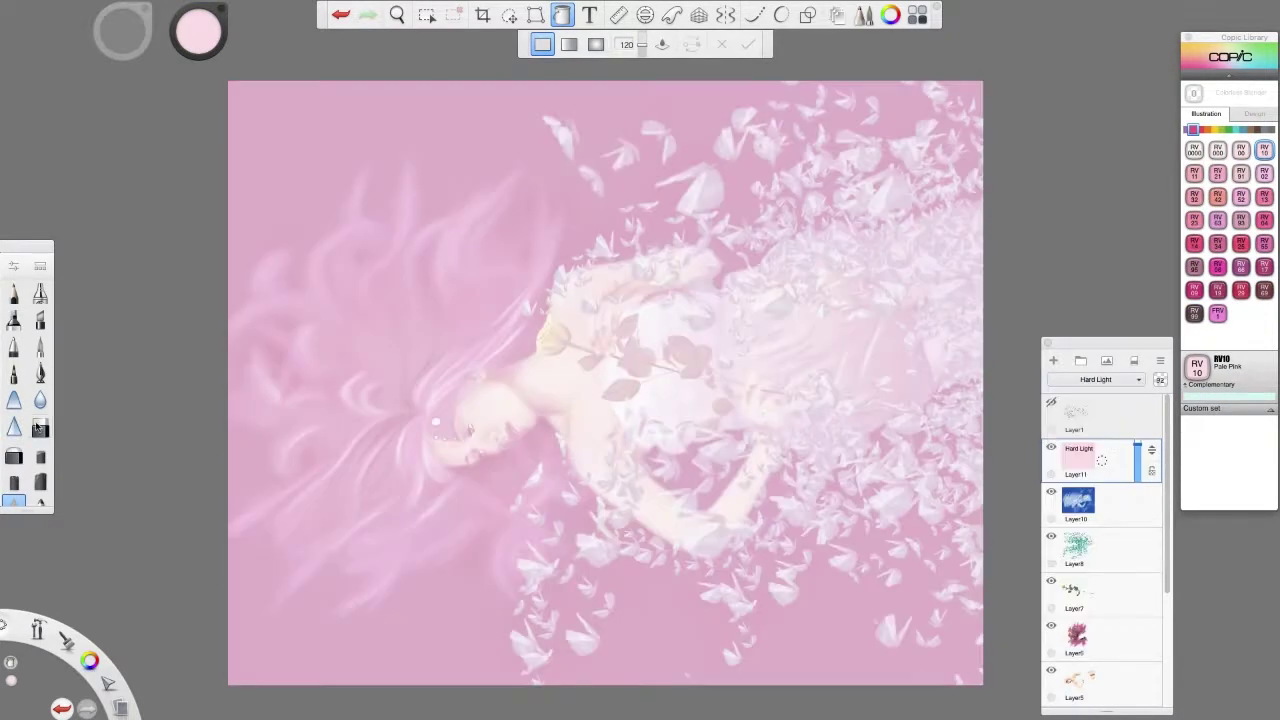
# - Erase the pink from the background, body and butterflies, leaving soft highlights in the hair, and lower the layer's opacity
pyautogui.click(38, 427)
pyautogui.moveTo(645, 400)
pyautogui.mouseDown()
pyautogui.moveTo(918, 300)
pyautogui.moveTo(820, 600)
pyautogui.moveTo(650, 670)
pyautogui.moveTo(667, 430)
pyautogui.mouseUp()
pyautogui.press('e')
pyautogui.moveTo(350, 170); pyautogui.dragTo(395, 250)
pyautogui.moveTo(400, 180); pyautogui.dragTo(440, 265)
pyautogui.moveTo(440, 390); pyautogui.dragTo(490, 455)
pyautogui.moveTo(420, 370)
pyautogui.mouseDown()
pyautogui.moveTo(498, 402)
pyautogui.moveTo(580, 300)
pyautogui.moveTo(510, 370)
pyautogui.moveTo(440, 390)
pyautogui.moveTo(497, 420)
pyautogui.mouseUp()
pyautogui.moveTo(631, 311)
pyautogui.mouseDown()
pyautogui.moveTo(706, 268)
pyautogui.moveTo(519, 449)
pyautogui.moveTo(552, 442)
pyautogui.moveTo(469, 495)
pyautogui.moveTo(560, 429)
pyautogui.moveTo(617, 475)
pyautogui.moveTo(760, 418)
pyautogui.moveTo(583, 447)
pyautogui.moveTo(382, 387)
pyautogui.moveTo(347, 419)
pyautogui.moveTo(328, 388)
pyautogui.moveTo(300, 529)
pyautogui.moveTo(228, 617)
pyautogui.moveTo(460, 303)
pyautogui.moveTo(462, 274)
pyautogui.moveTo(510, 204)
pyautogui.moveTo(523, 205)
pyautogui.moveTo(387, 546)
pyautogui.moveTo(472, 558)
pyautogui.moveTo(623, 611)
pyautogui.moveTo(713, 218)
pyautogui.moveTo(697, 155)
pyautogui.moveTo(683, 237)
pyautogui.moveTo(760, 220)
pyautogui.mouseUp()
pyautogui.click(40, 428)
pyautogui.moveTo(250, 250)
pyautogui.mouseDown()
pyautogui.moveTo(330, 180)
pyautogui.moveTo(420, 140)
pyautogui.moveTo(700, 130)
pyautogui.moveTo(368, 203)
pyautogui.moveTo(250, 370)
pyautogui.moveTo(323, 344)
pyautogui.mouseUp()
pyautogui.moveTo(338, 261)
pyautogui.mouseDown()
pyautogui.moveTo(330, 450)
pyautogui.moveTo(390, 370)
pyautogui.moveTo(470, 560)
pyautogui.moveTo(530, 451)
pyautogui.moveTo(650, 570)
pyautogui.moveTo(700, 560)
pyautogui.moveTo(420, 500)
pyautogui.moveTo(256, 615)
pyautogui.moveTo(520, 690)
pyautogui.mouseUp()
pyautogui.moveTo(700, 410)
pyautogui.mouseDown()
pyautogui.moveTo(780, 500)
pyautogui.moveTo(610, 440)
pyautogui.moveTo(577, 293)
pyautogui.mouseUp()
pyautogui.moveTo(690, 330)
pyautogui.mouseDown()
pyautogui.moveTo(760, 270)
pyautogui.moveTo(880, 215)
pyautogui.moveTo(640, 200)
pyautogui.moveTo(583, 243)
pyautogui.moveTo(660, 210)
pyautogui.moveTo(560, 250)
pyautogui.moveTo(870, 150)
pyautogui.moveTo(745, 85)
pyautogui.mouseUp()
pyautogui.click(14, 500)
pyautogui.moveTo(400, 460)
pyautogui.mouseDown()
pyautogui.moveTo(290, 590)
pyautogui.moveTo(580, 465)
pyautogui.moveTo(520, 200)
pyautogui.moveTo(342, 373)
pyautogui.moveTo(290, 540)
pyautogui.mouseUp()
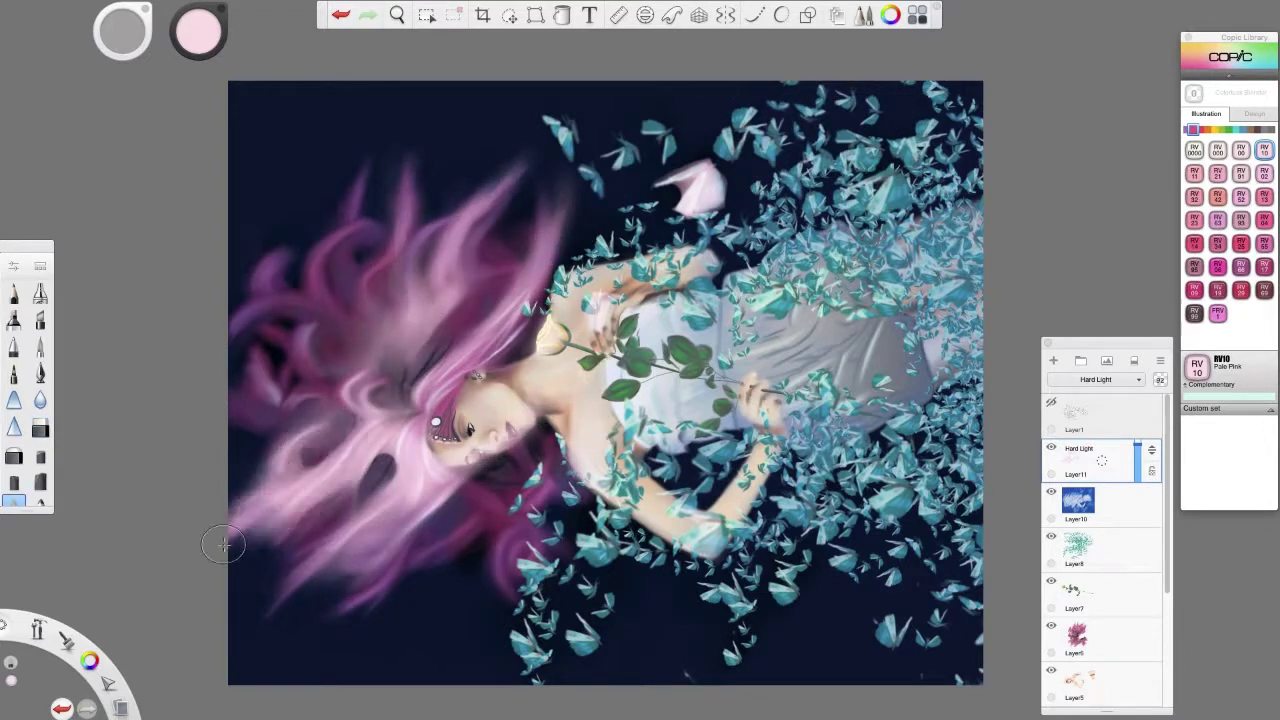
pyautogui.moveTo(1137, 445); pyautogui.dragTo(1137, 470)
pyautogui.moveTo(460, 420)
pyautogui.mouseDown()
pyautogui.moveTo(280, 520)
pyautogui.moveTo(368, 466)
pyautogui.mouseUp()
# - Set the blue tint layer's blend mode to Overlay and raise its opacity
pyautogui.click(1119, 502)
pyautogui.click(1096, 379)
pyautogui.click(1090, 491)
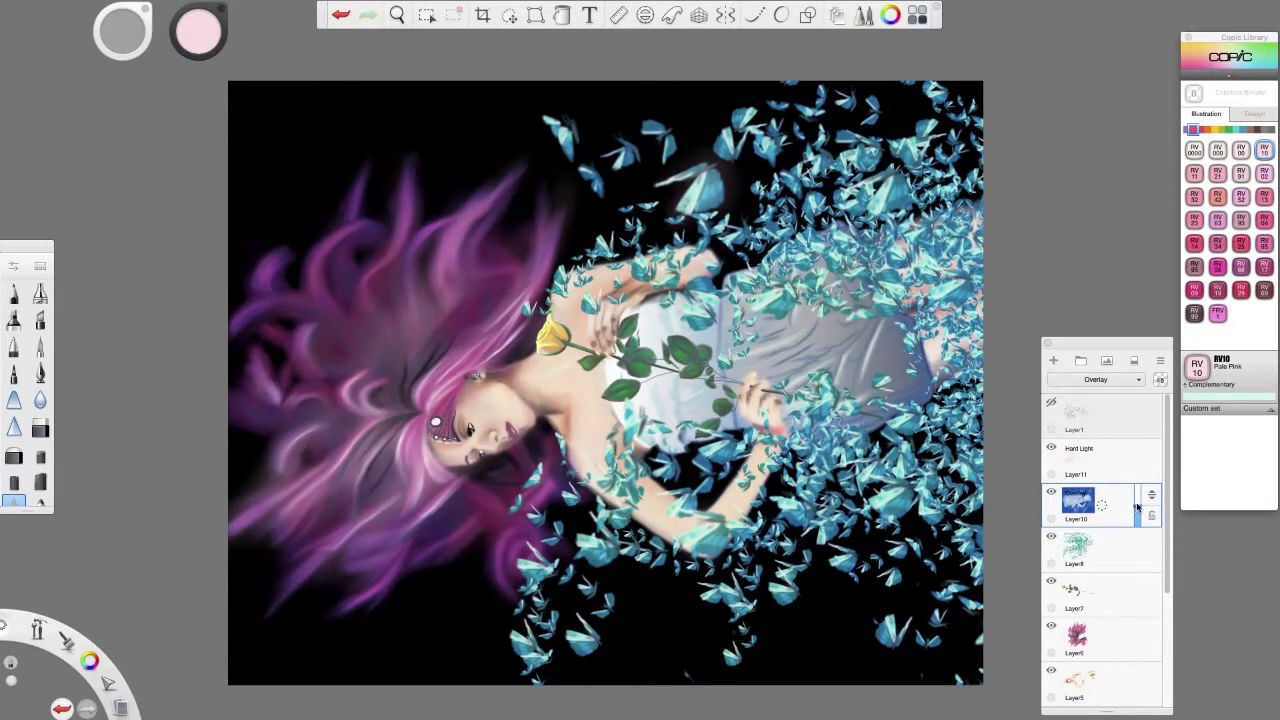
# - Refill the Overlay layer with B28 Royal Blue and erase it over parts of the hair, face, rose, bodice and skirt
pyautogui.click(1244, 130)
pyautogui.click(1217, 313)
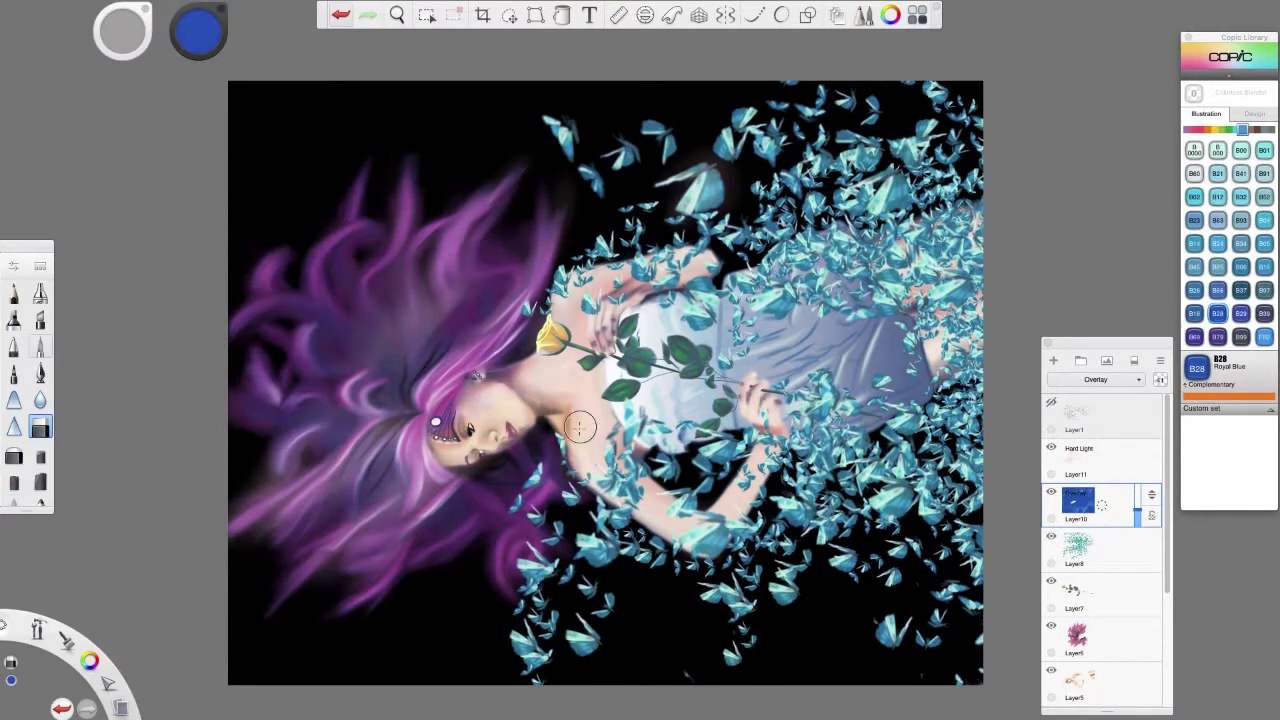
pyautogui.moveTo(423, 459)
pyautogui.mouseDown()
pyautogui.moveTo(270, 360)
pyautogui.moveTo(400, 230)
pyautogui.moveTo(540, 230)
pyautogui.mouseUp()
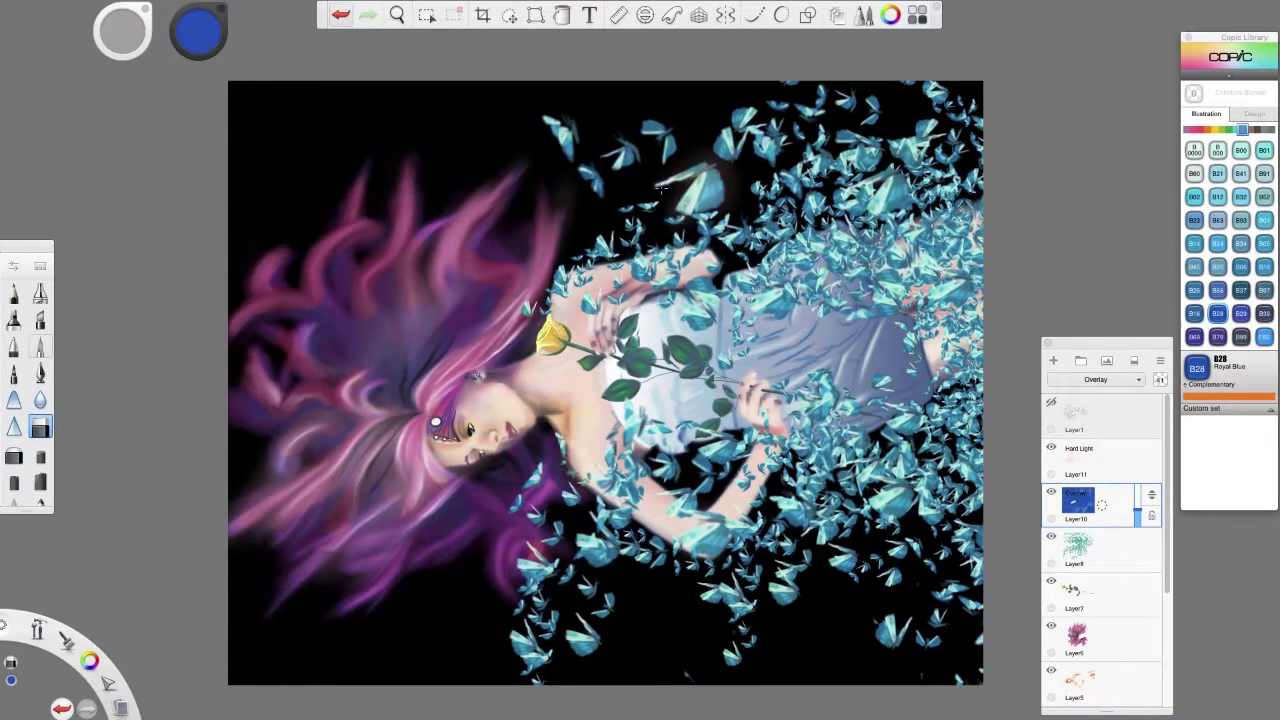
pyautogui.moveTo(668, 330); pyautogui.dragTo(866, 352)
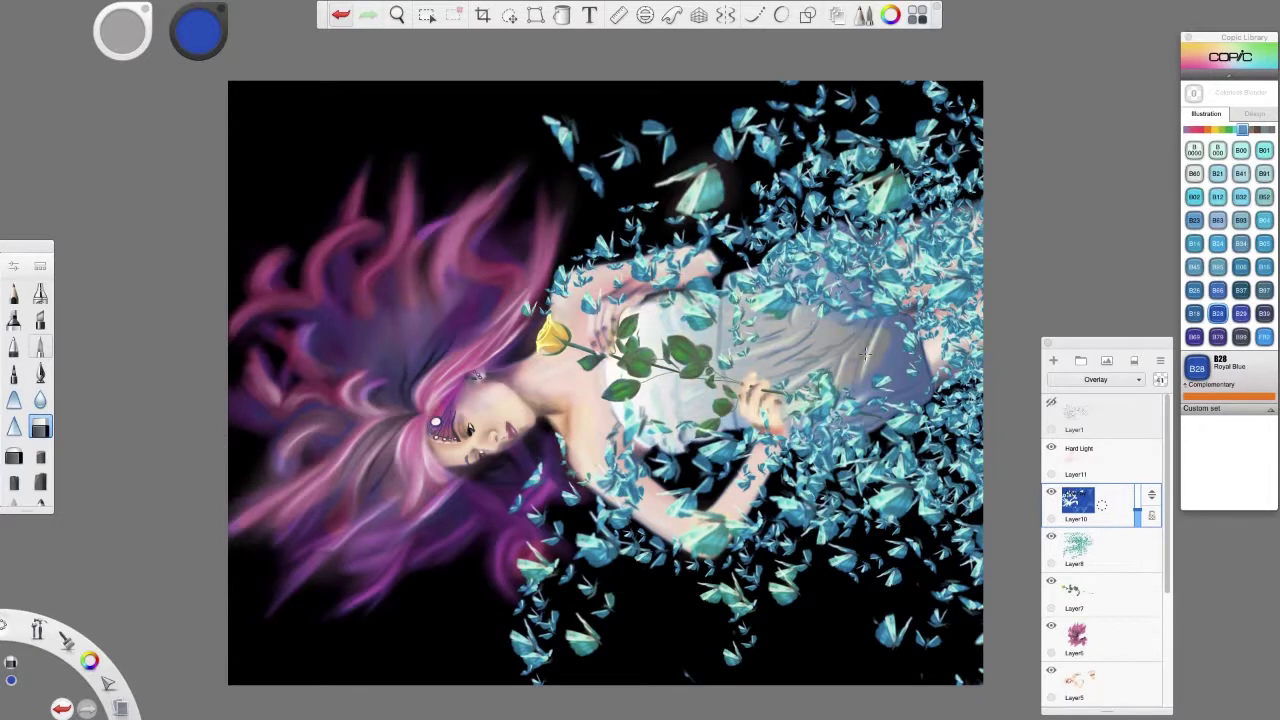